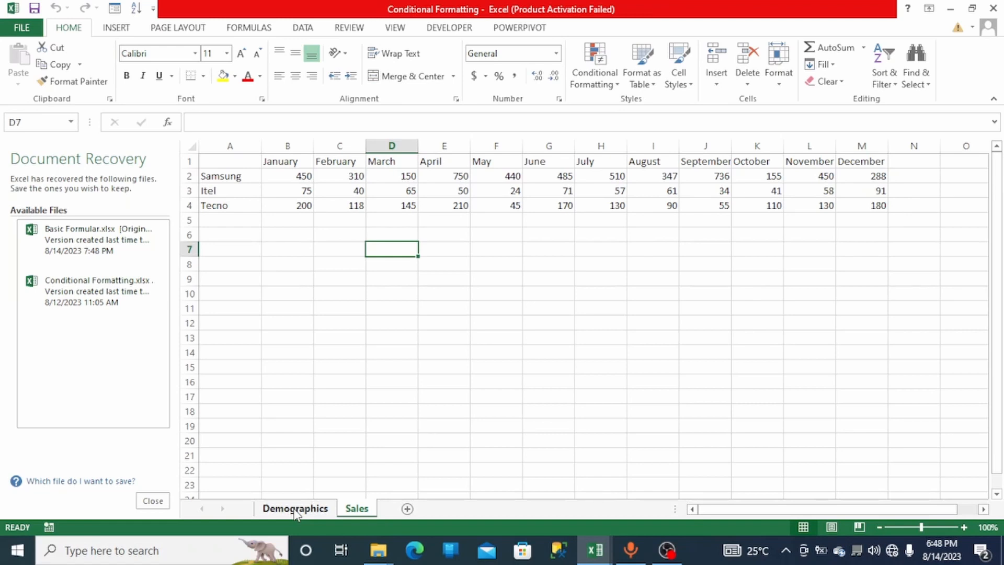
- Bold the company names Samsung, Itel and Tecno in A2:A4 of the Sales sheet
left_click(295, 509)
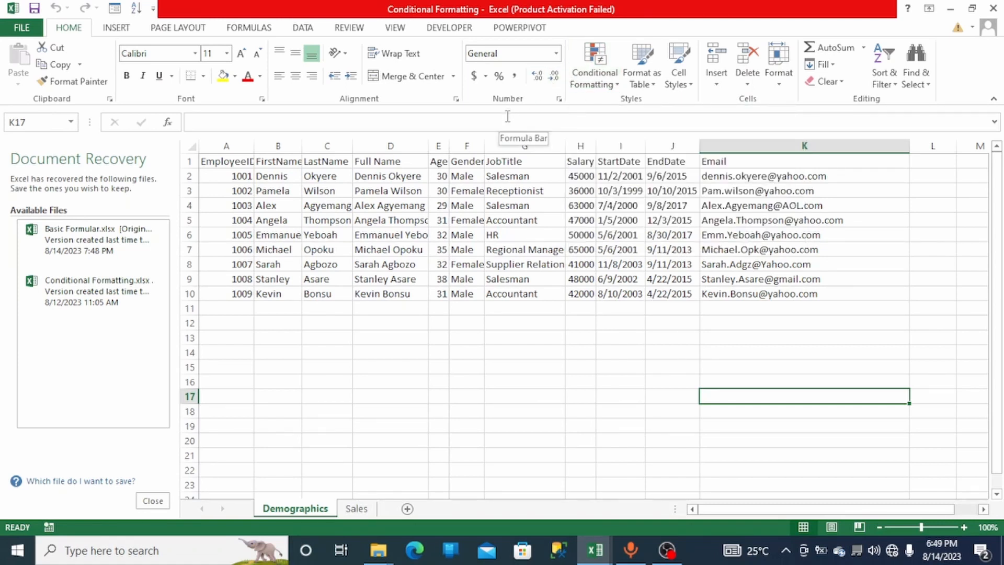
left_click(357, 509)
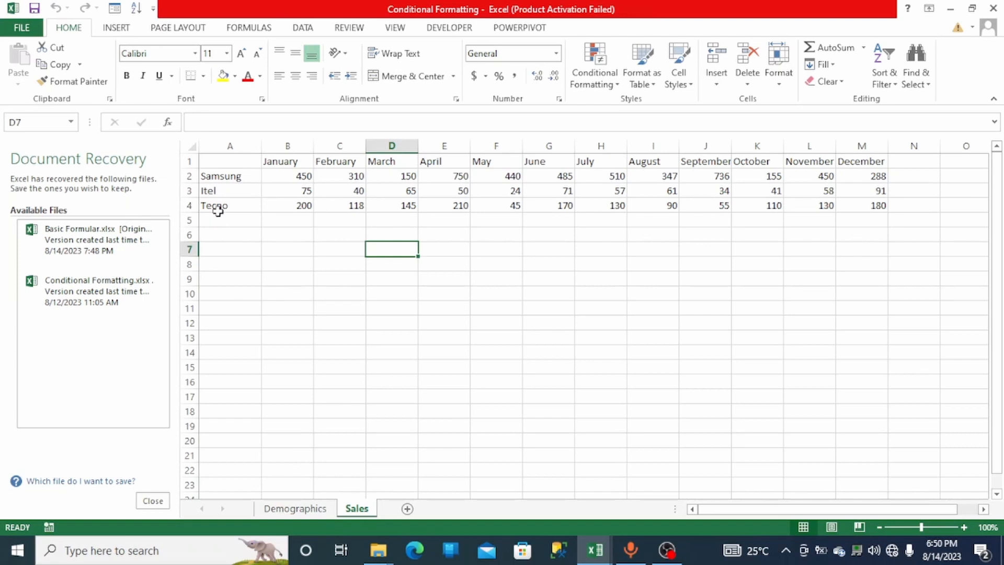
left_click_drag(218, 205, 211, 180)
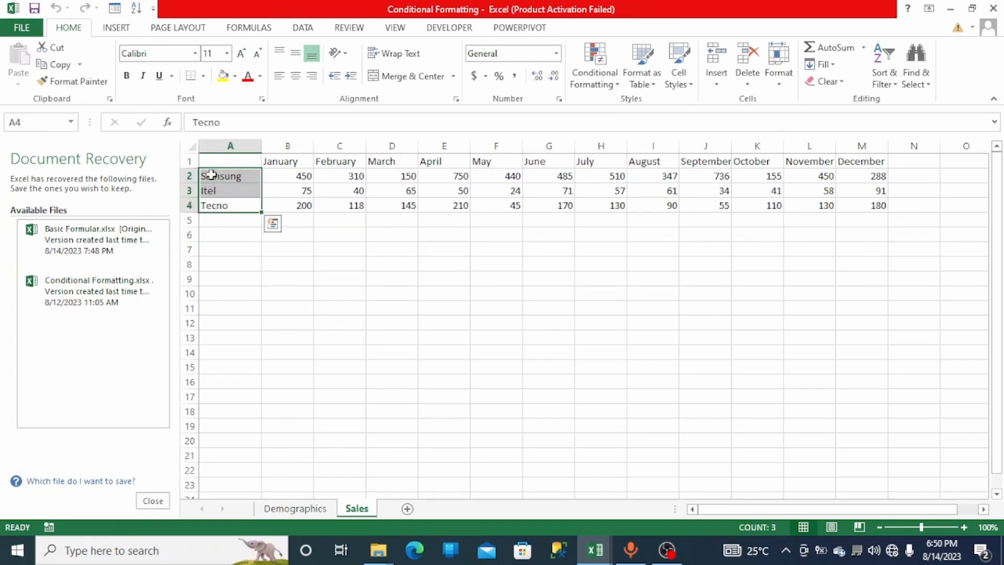
left_click(131, 78)
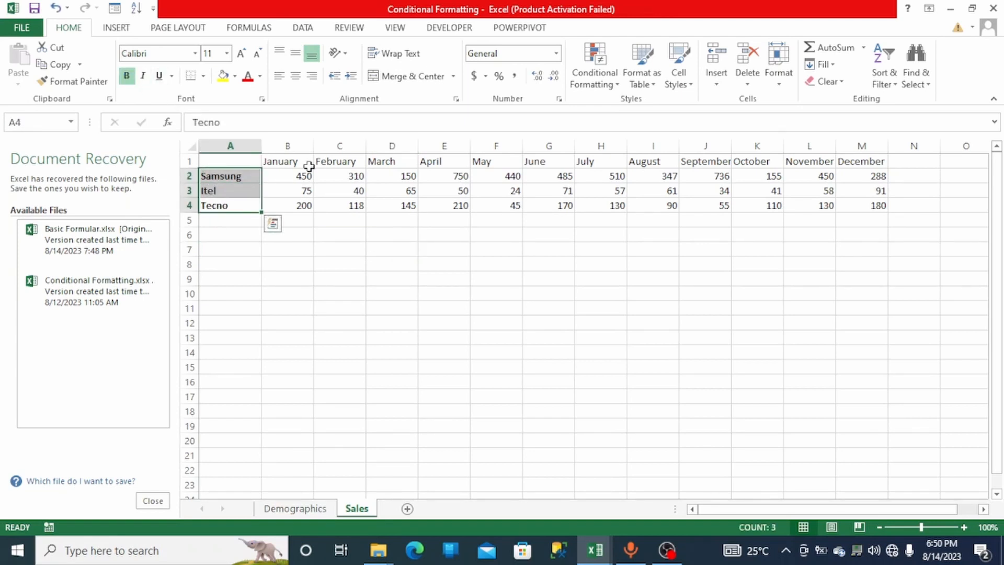
- Bold the month headers January to December in row 1
left_click_drag(285, 162, 848, 162)
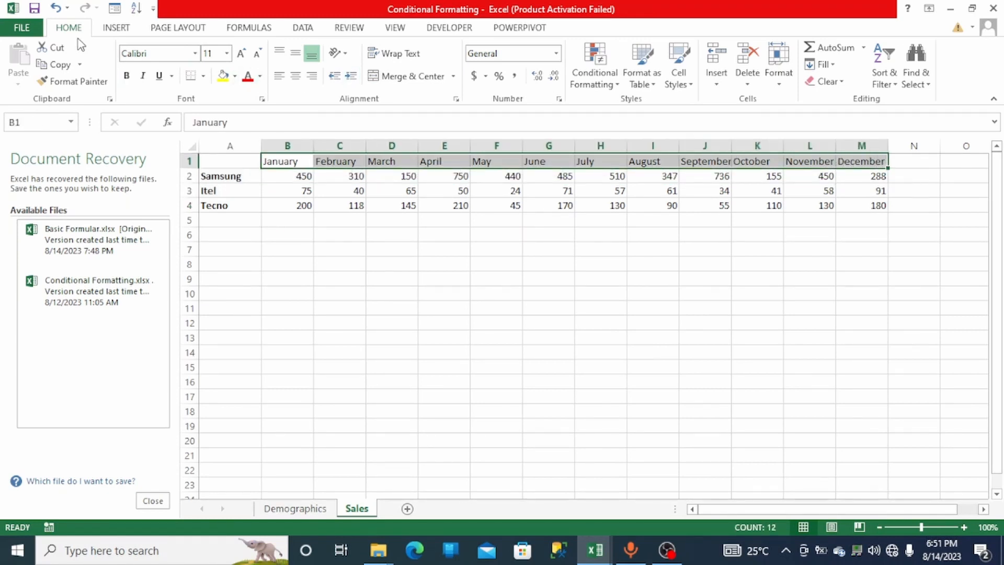
left_click(127, 75)
left_click(335, 291)
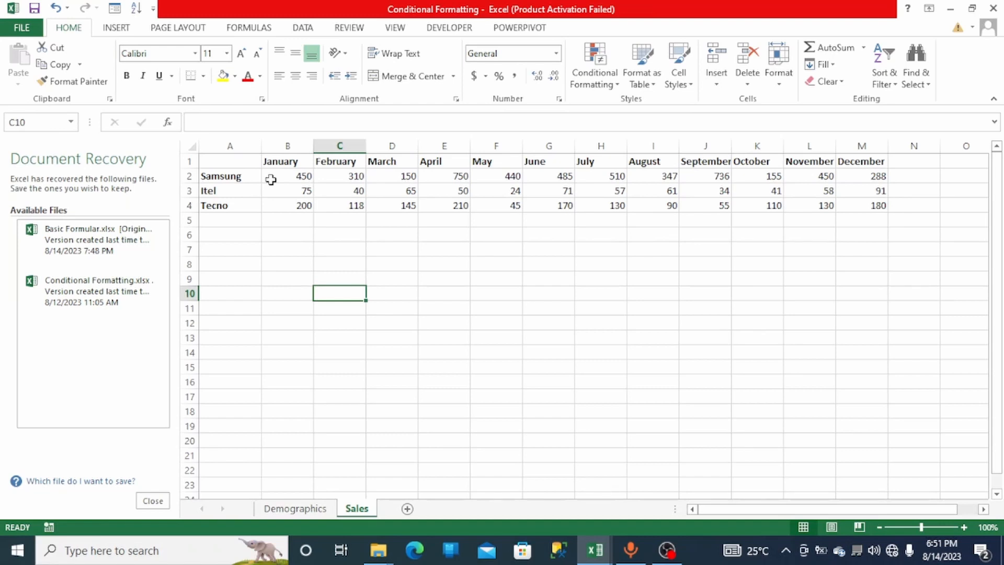
- Examine the Conditional Formatting rule categories and their submenus without applying any
left_click(616, 89)
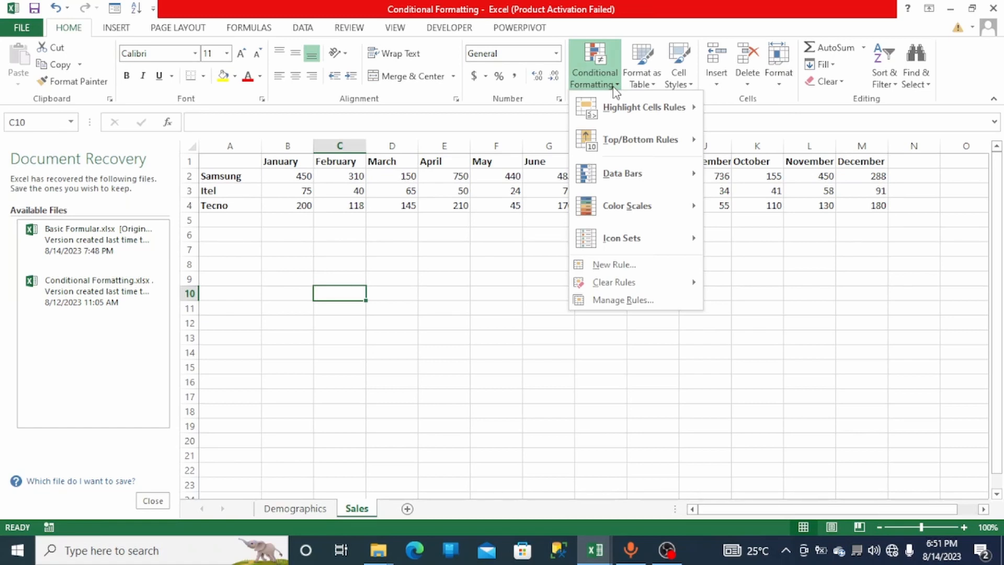
mouse_move(616, 95)
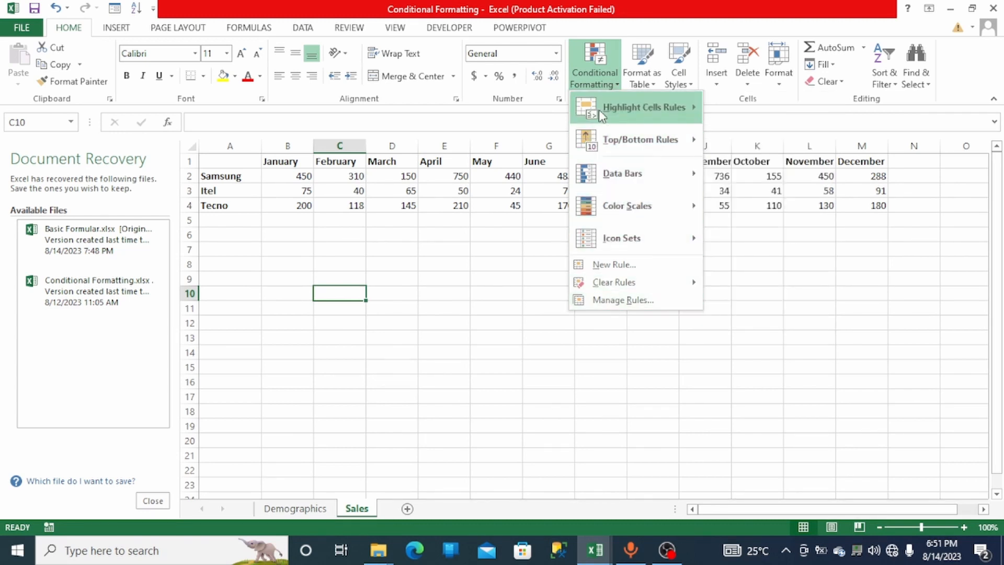
mouse_move(608, 138)
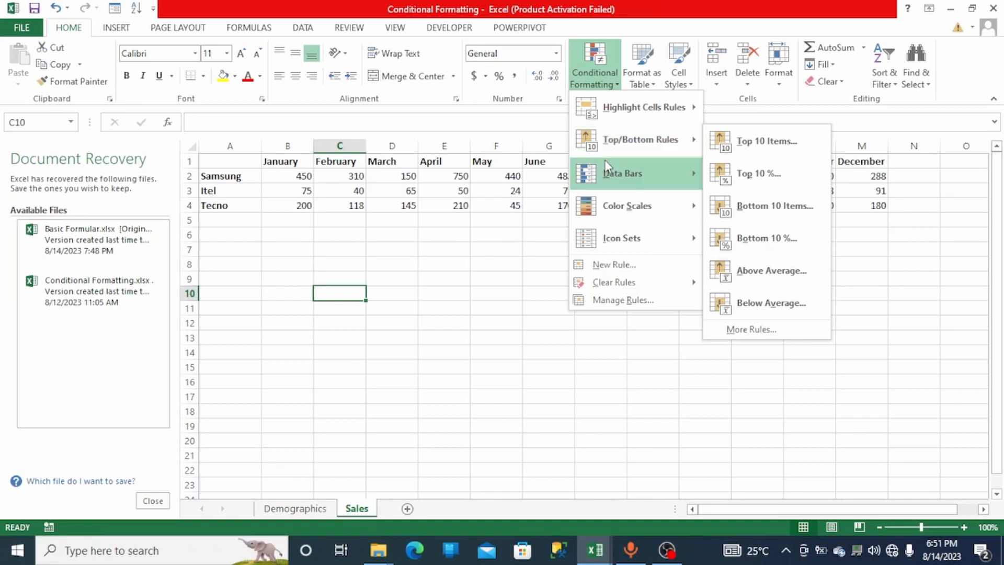
mouse_move(607, 176)
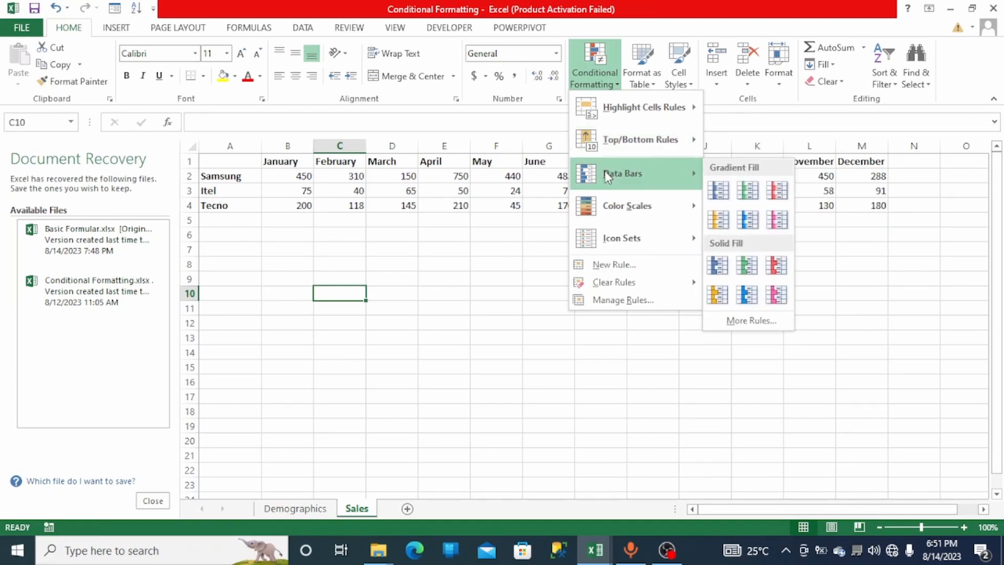
mouse_move(602, 208)
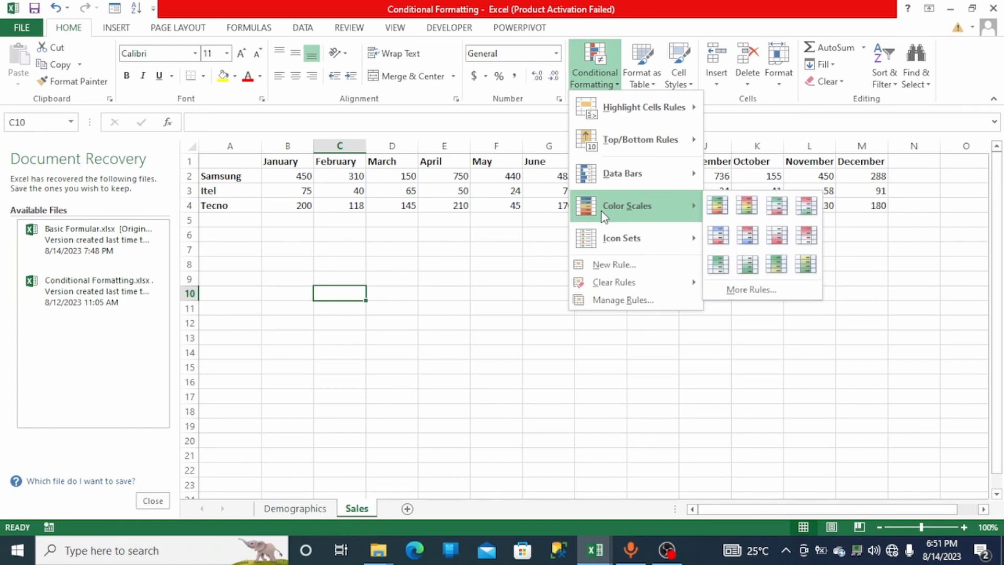
mouse_move(606, 241)
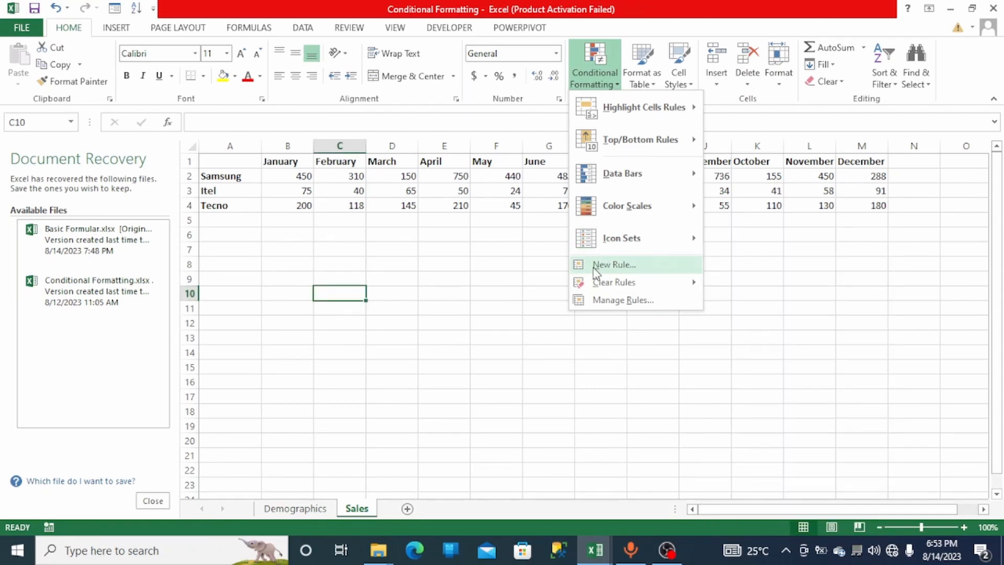
left_click(343, 255)
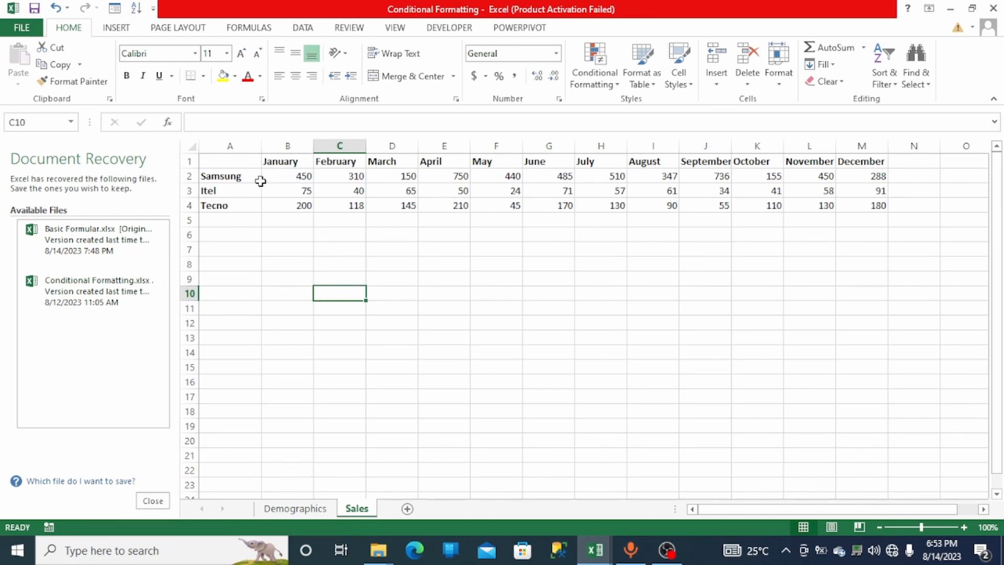
- Apply the three coloured directional arrows icon set to Samsung's monthly sales in B2:M2
left_click_drag(272, 181, 861, 176)
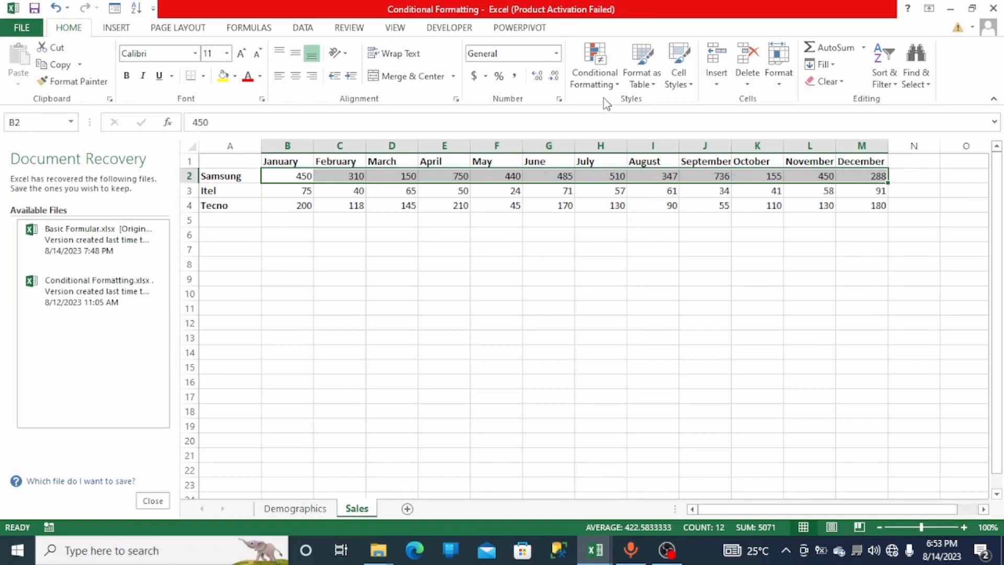
left_click(617, 85)
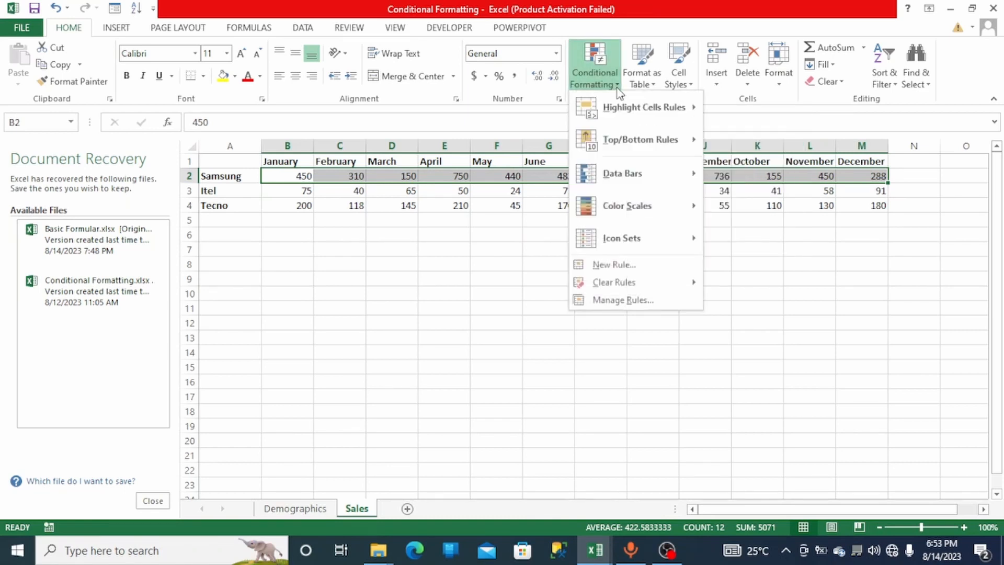
mouse_move(661, 254)
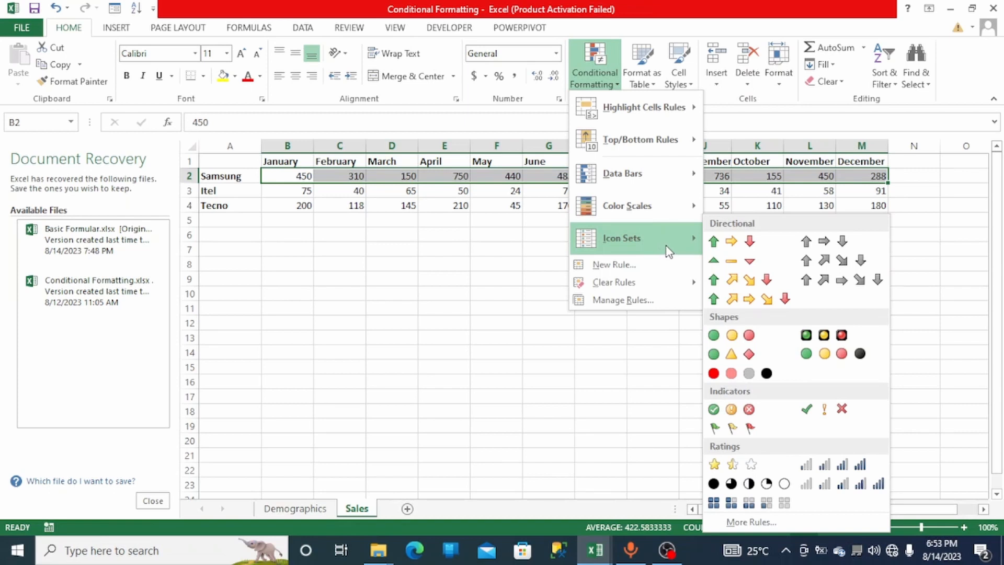
left_click(733, 241)
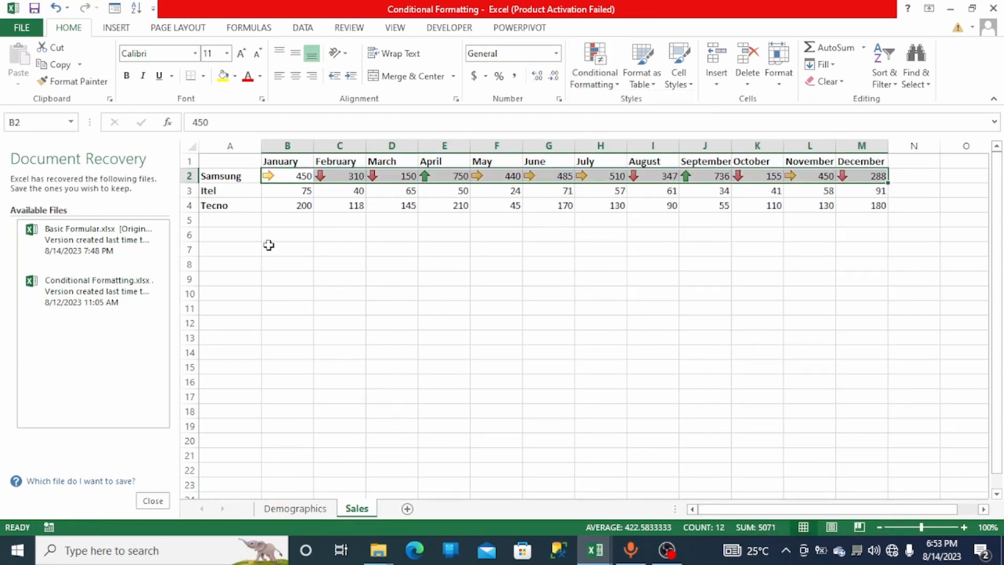
left_click(381, 240)
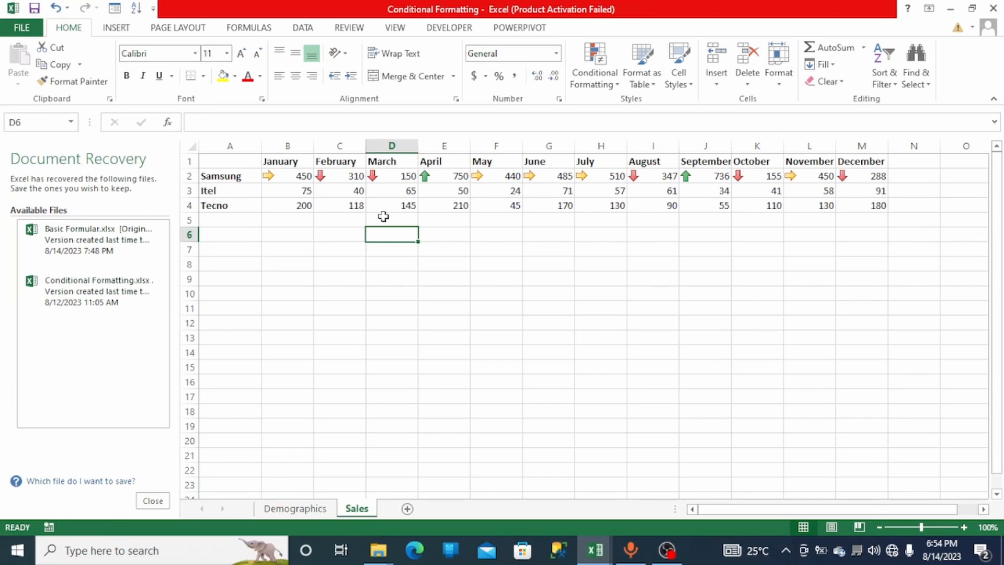
- Apply the three coloured directional arrows icon set to Itel's monthly sales in B3:M3
left_click_drag(298, 193, 872, 184)
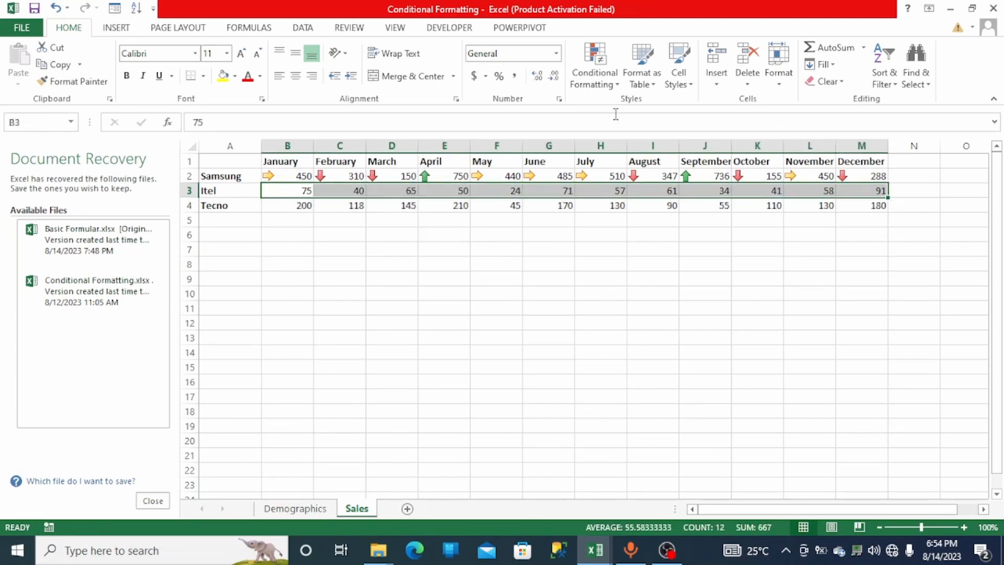
left_click(610, 85)
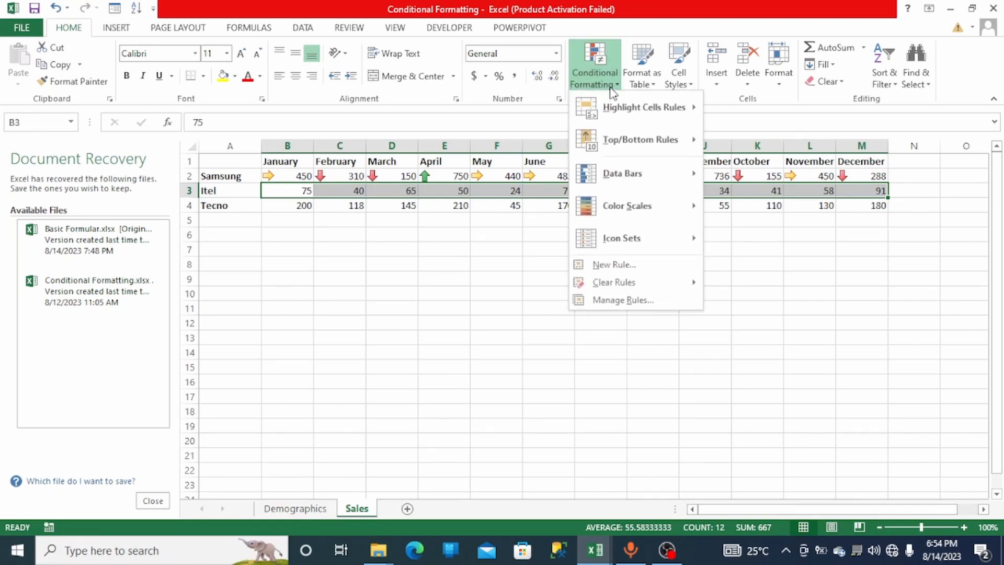
mouse_move(624, 232)
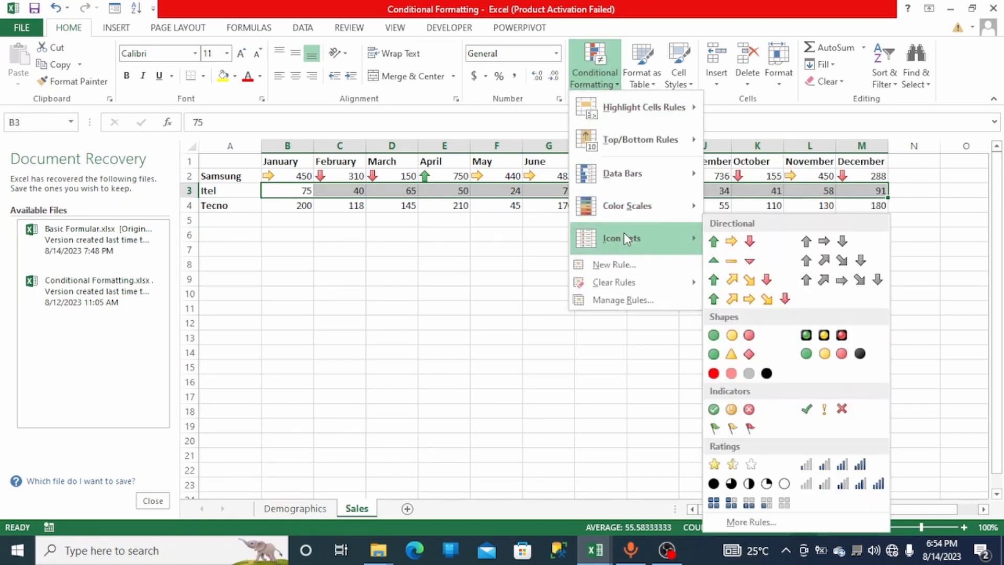
left_click(733, 242)
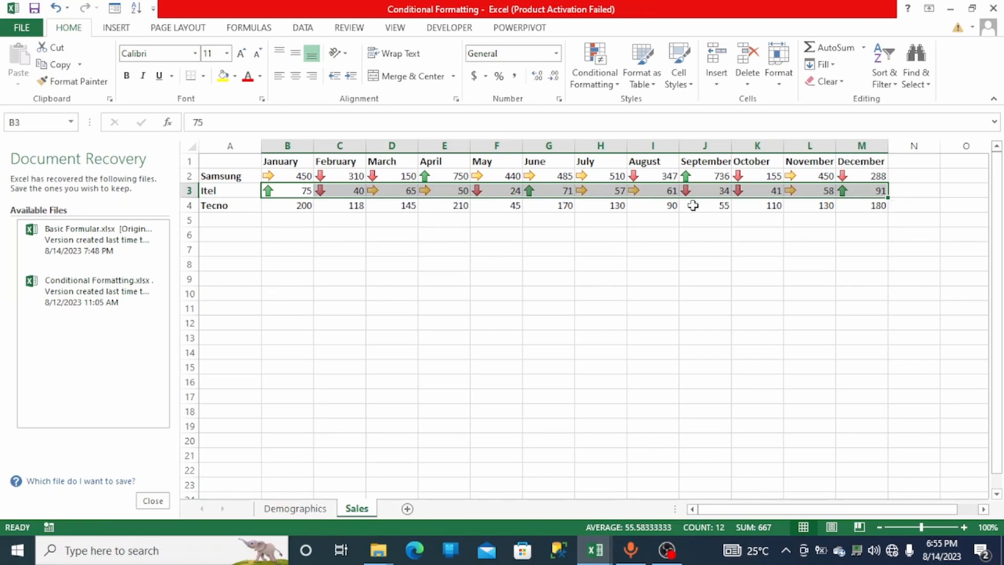
- Apply the three coloured directional arrows icon set to Tecno's monthly sales in B4:M4
left_click(271, 208)
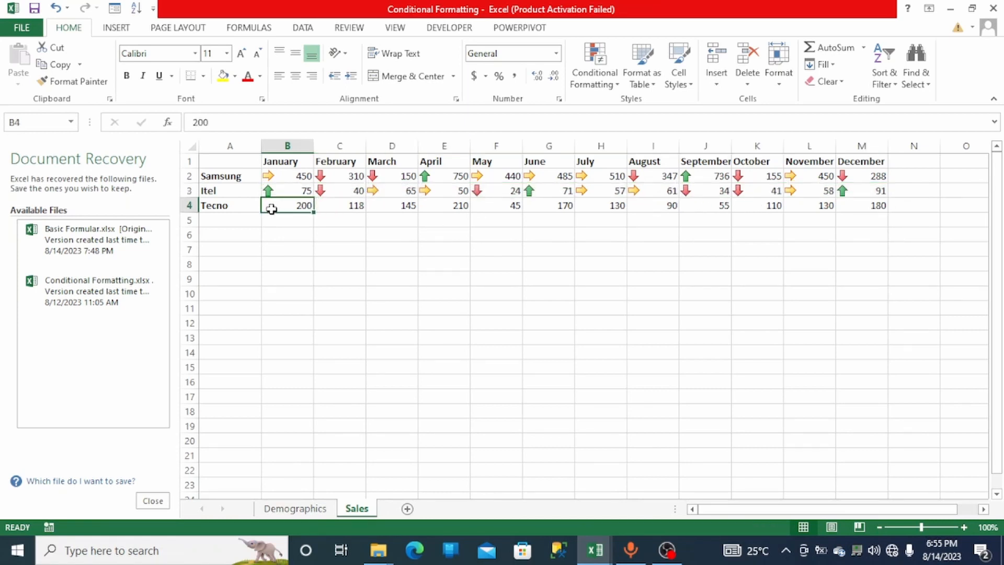
left_click_drag(479, 217, 856, 203)
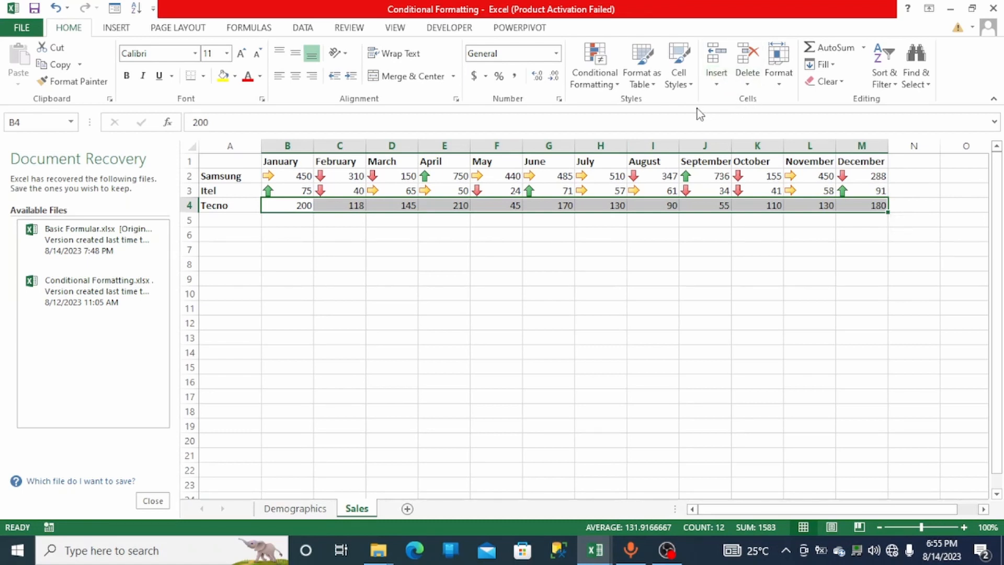
left_click(595, 75)
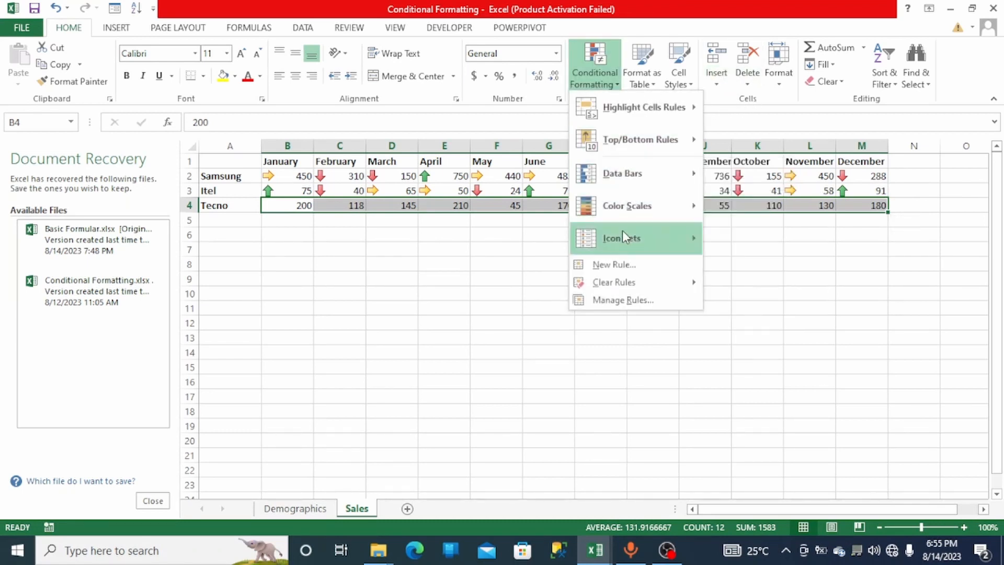
mouse_move(622, 238)
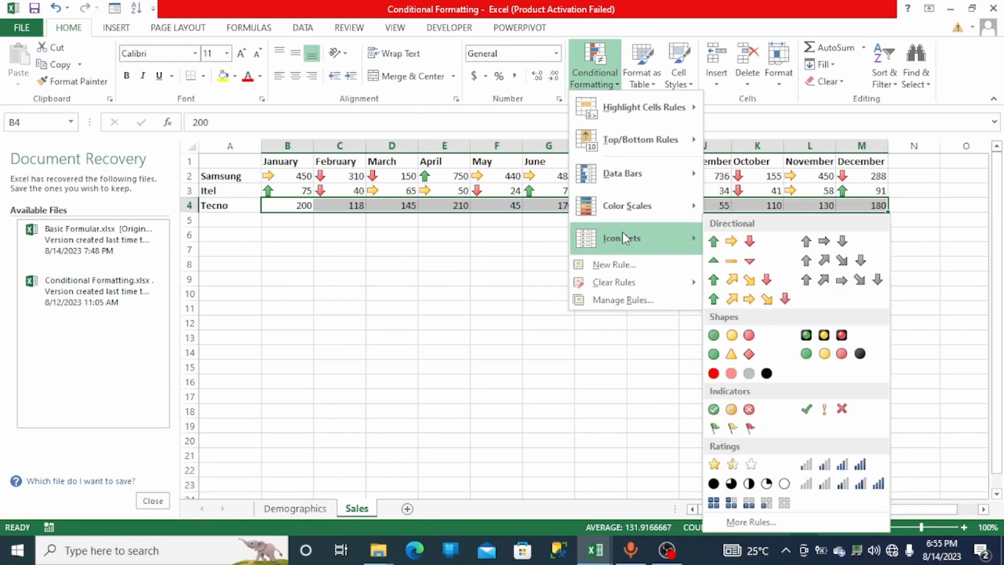
left_click(714, 241)
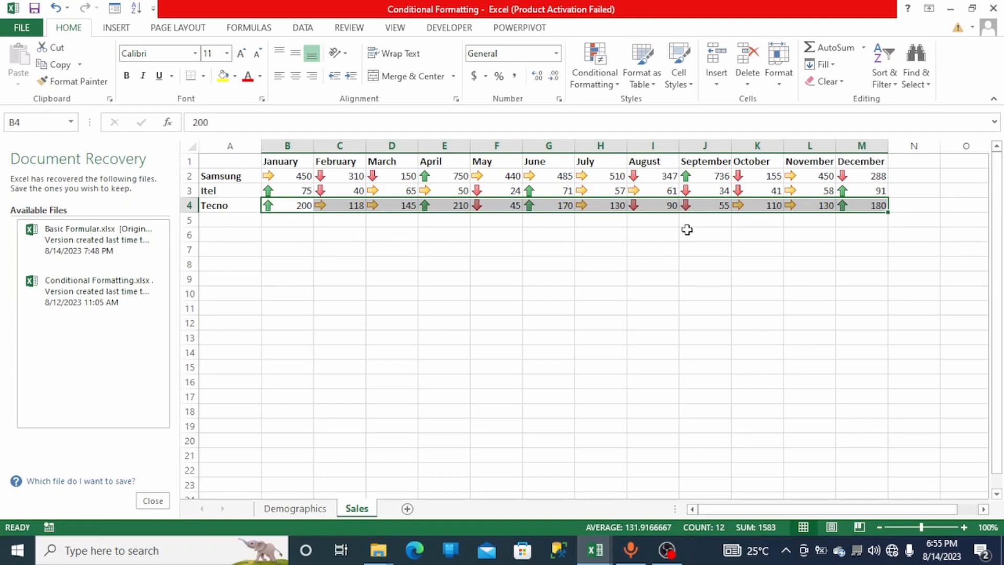
left_click(541, 255)
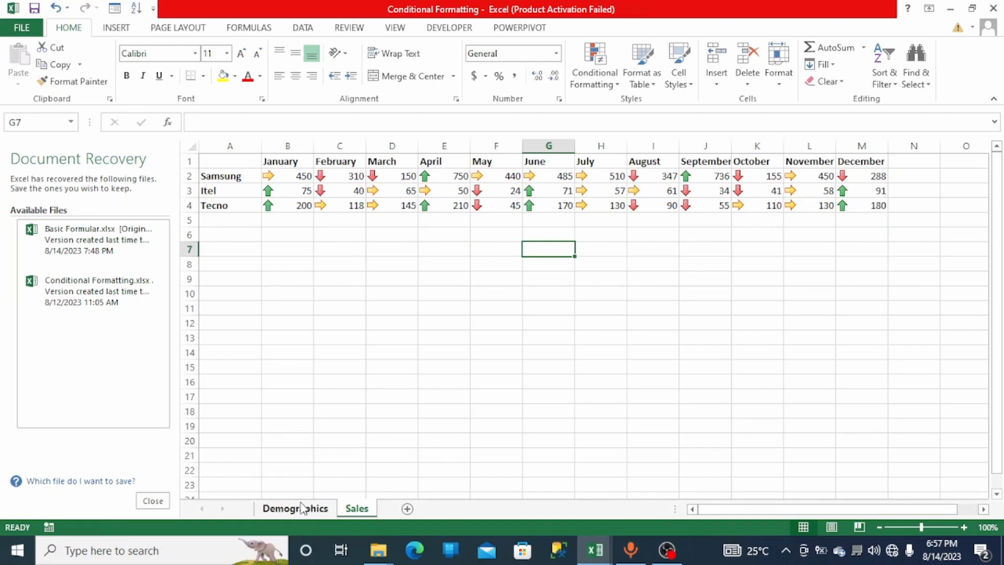
left_click(616, 83)
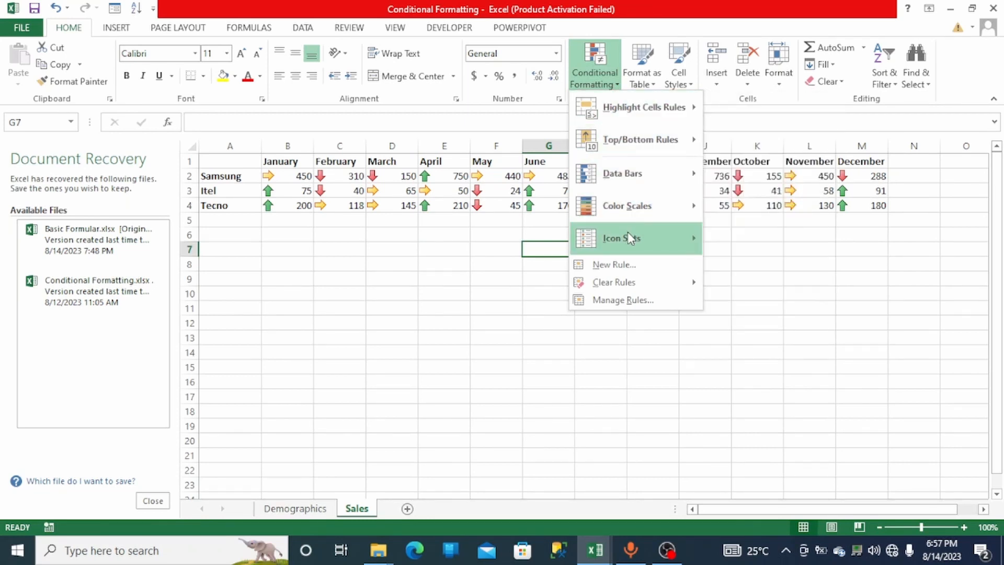
mouse_move(629, 235)
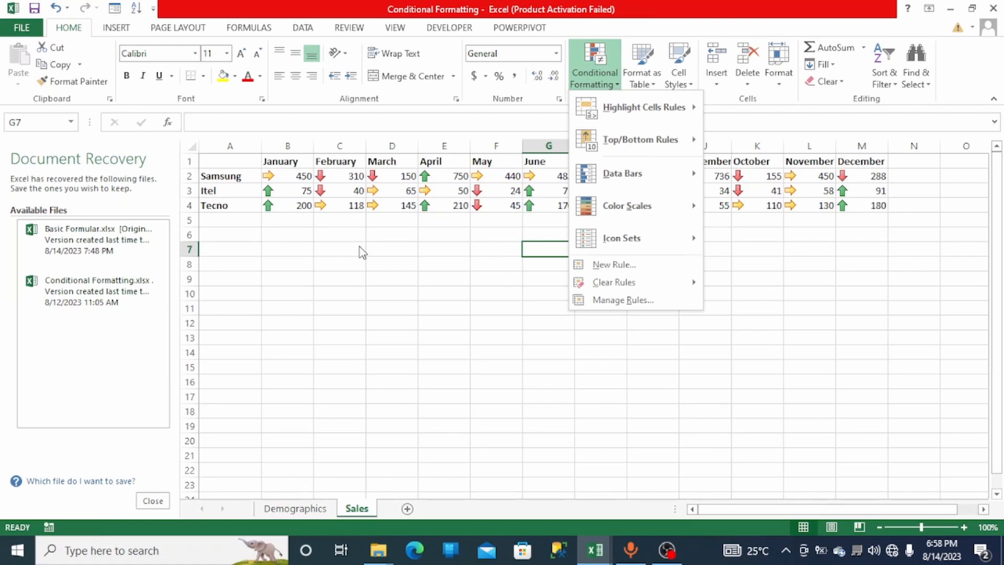
left_click(359, 246)
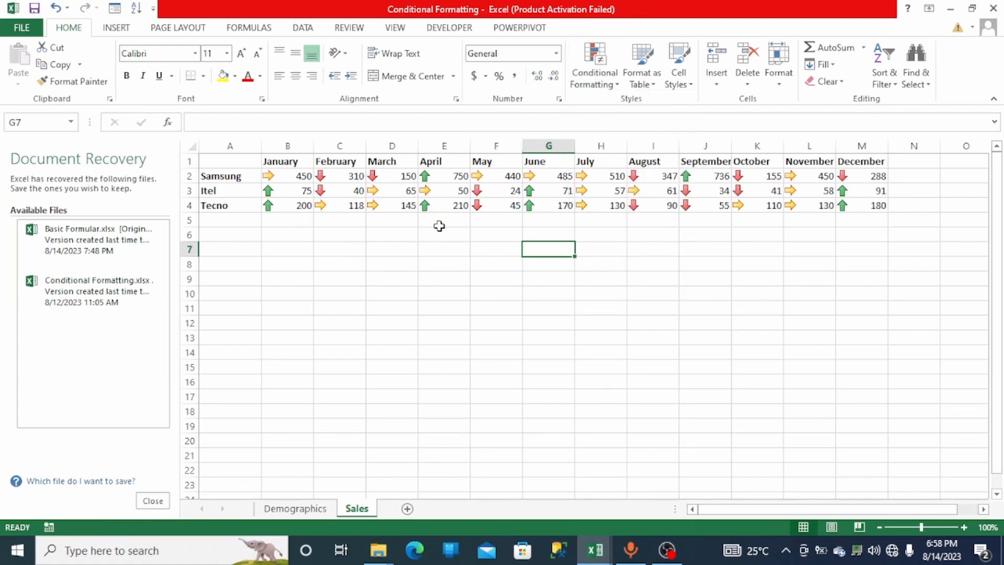
- Widen the EmployeeID, FirstName and Full Name columns on the Demographics sheet so their entries fit
left_click(286, 510)
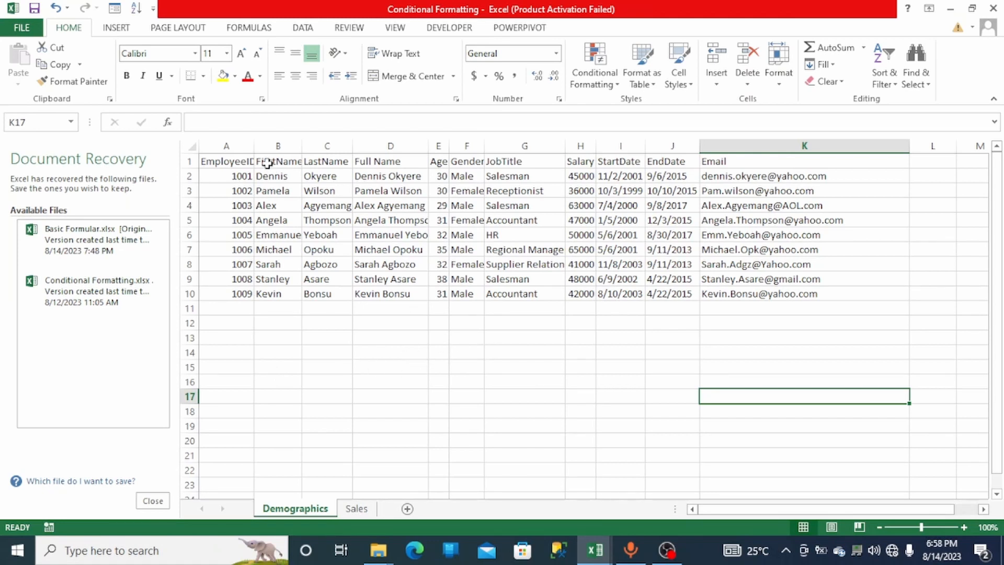
left_click_drag(253, 147, 289, 146)
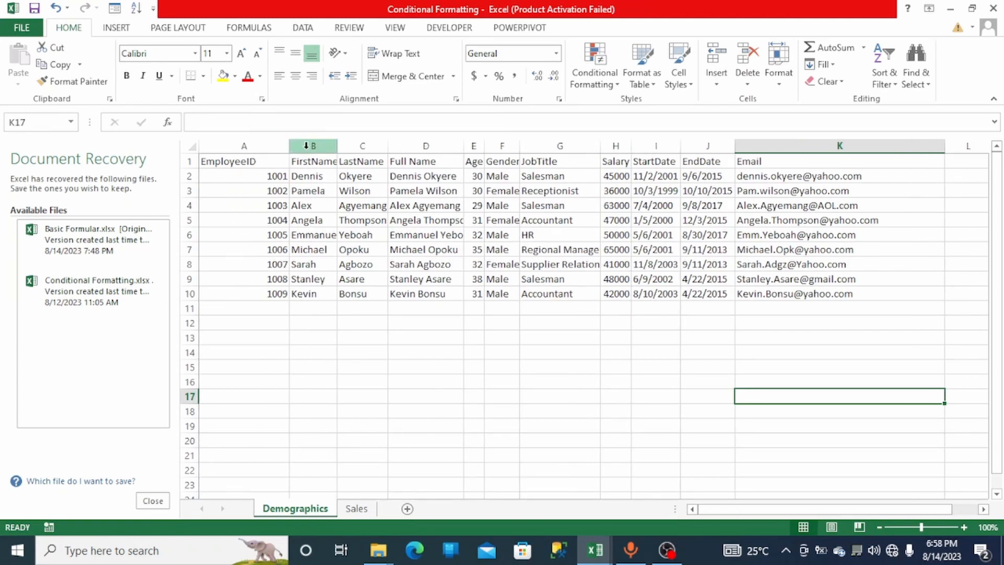
left_click_drag(337, 151, 434, 150)
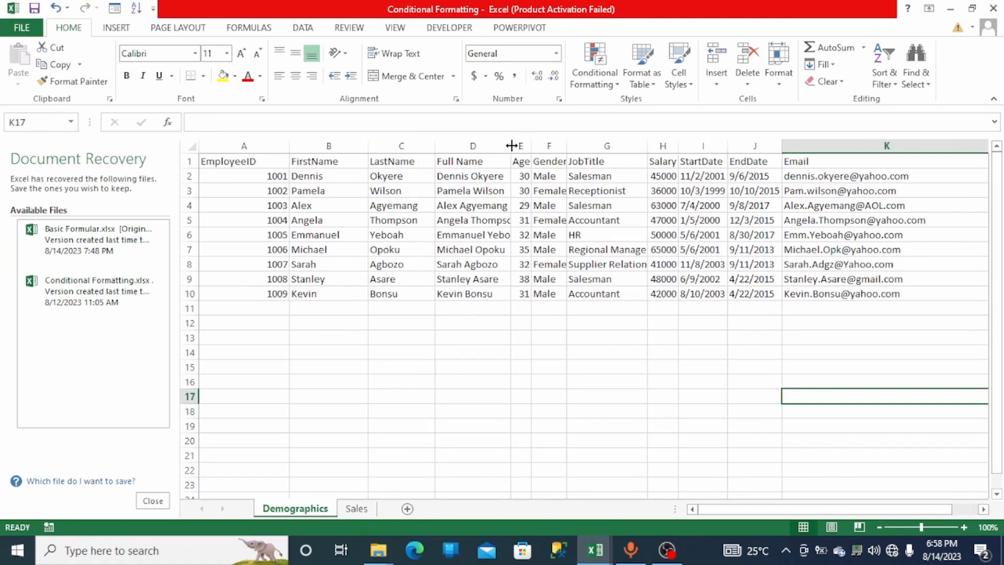
left_click_drag(511, 146, 621, 147)
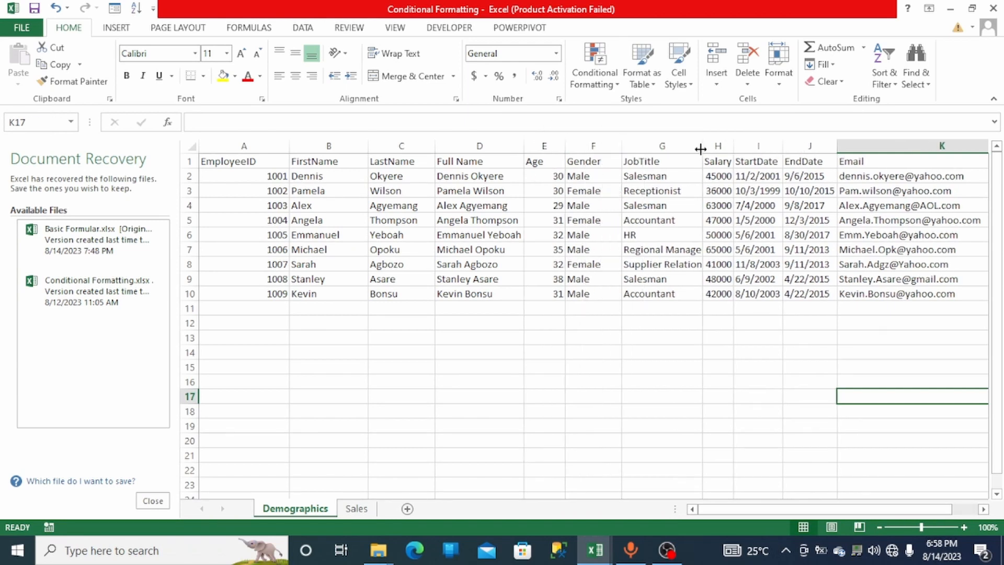
- Widen the JobTitle, Gender and Salary columns on the Demographics sheet so their entries fit
left_click_drag(701, 149, 718, 150)
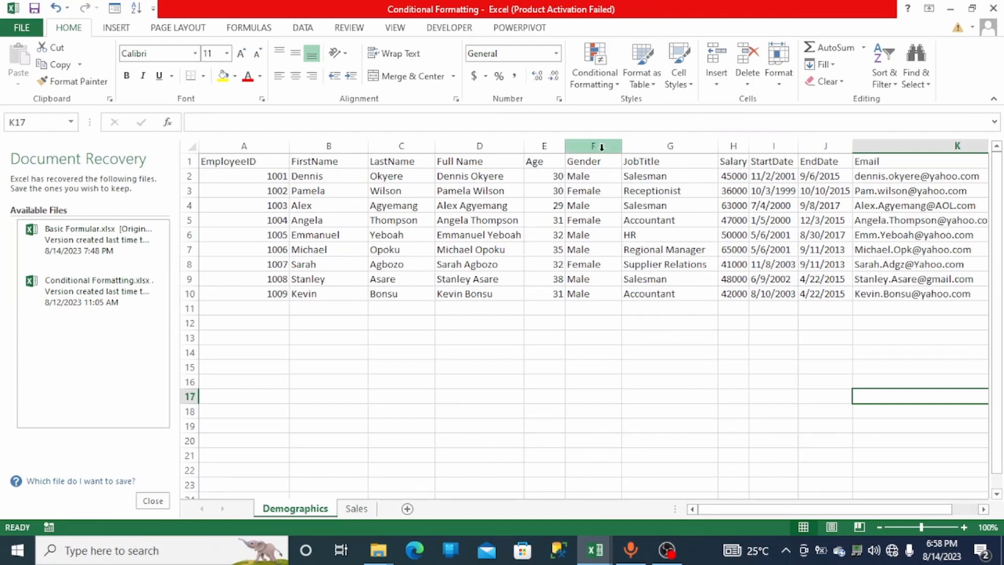
left_click_drag(622, 151, 600, 157)
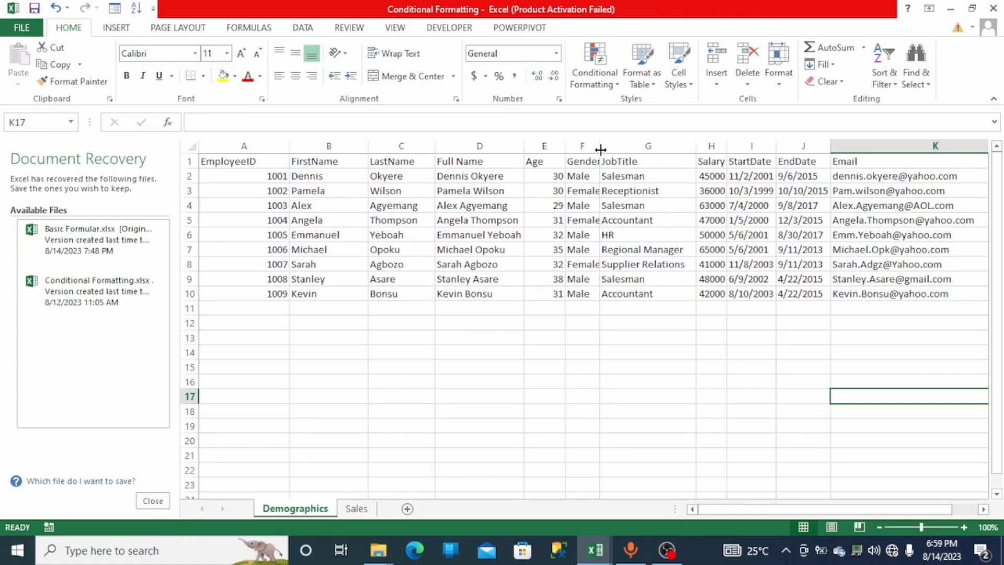
left_click_drag(600, 149, 607, 148)
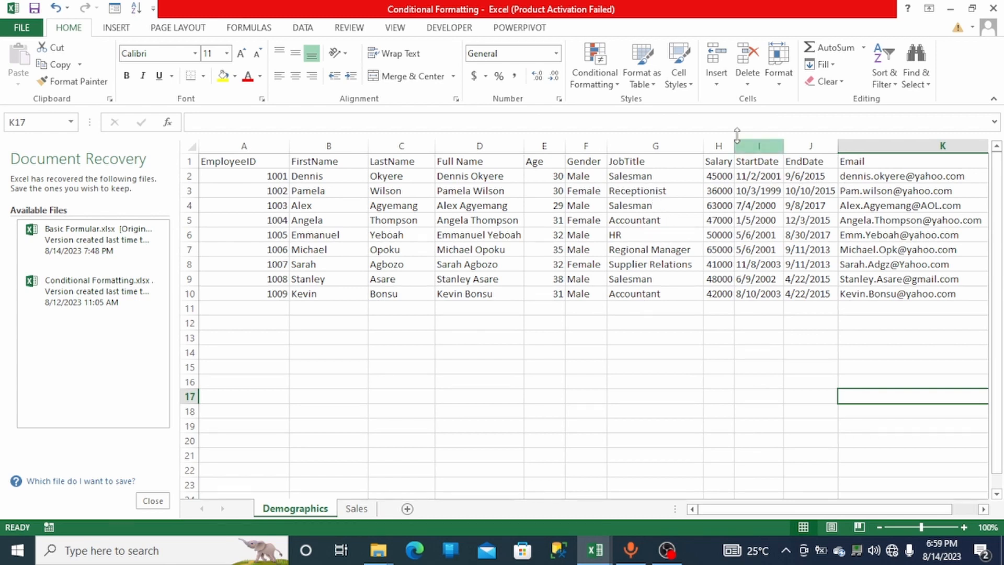
left_click_drag(734, 143, 743, 142)
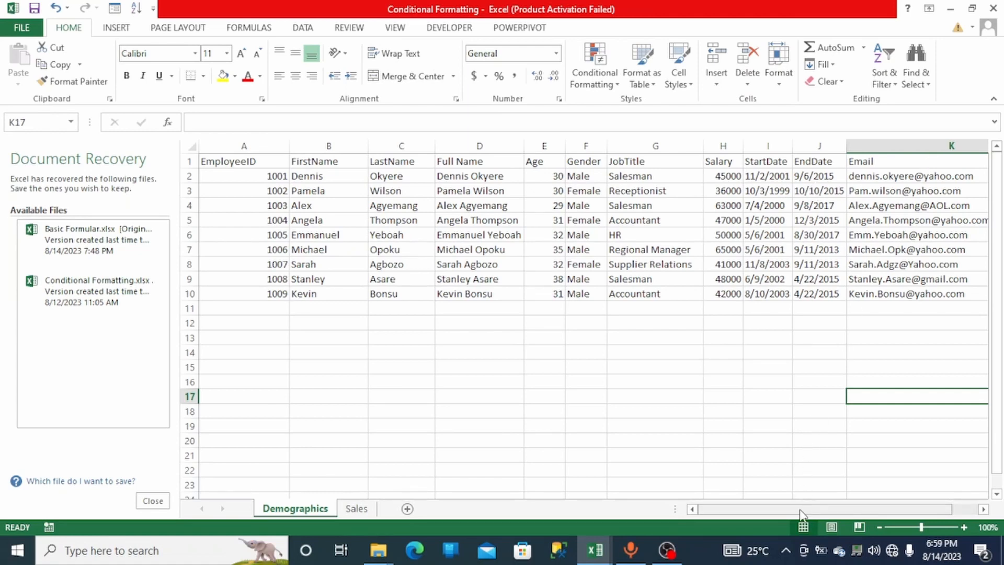
- Apply blue gradient-fill data bars to the Salary column
mouse_move(816, 515)
left_mouse_down()
mouse_move(835, 514)
mouse_move(798, 519)
left_mouse_up()
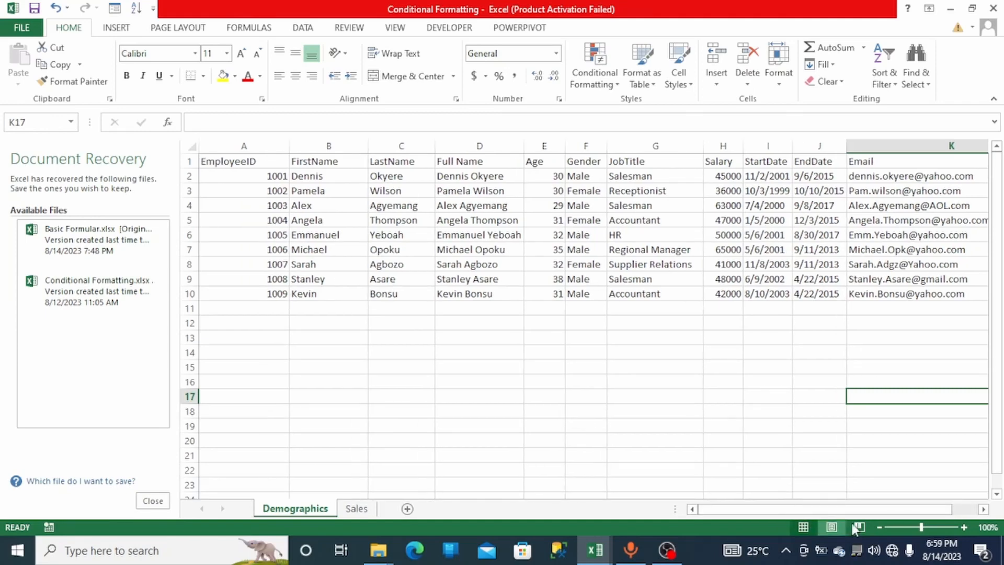
left_click(924, 530)
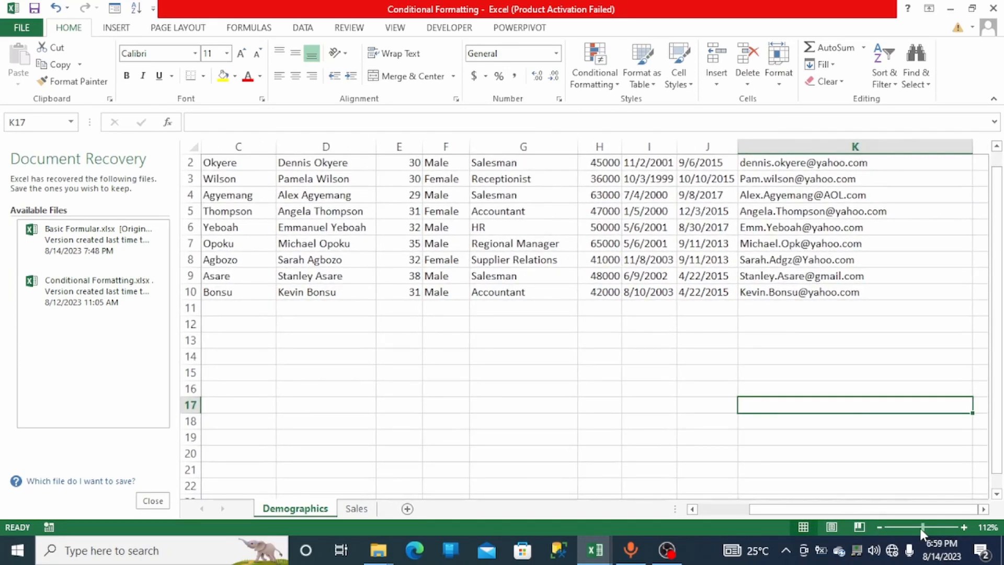
left_click(921, 528)
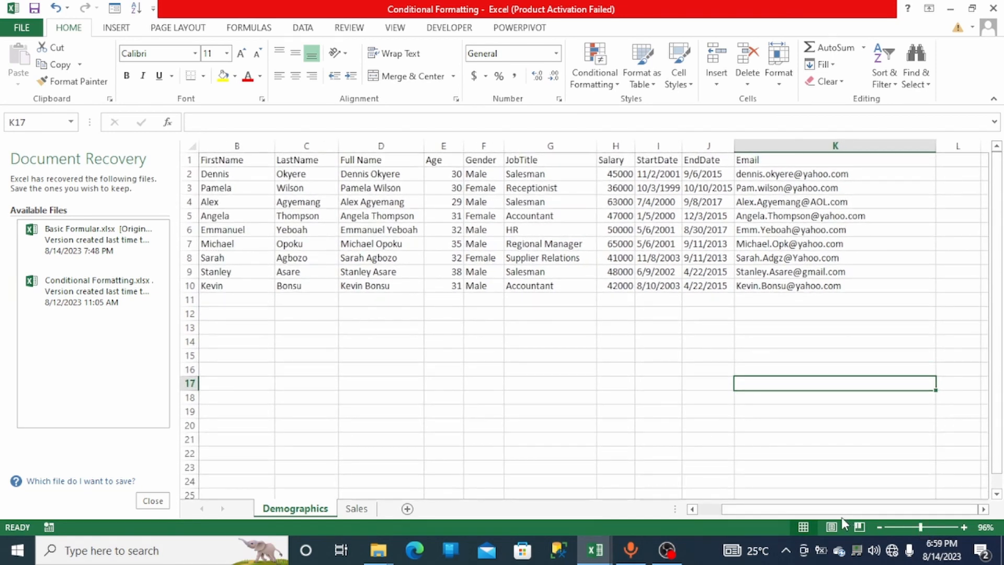
left_click_drag(802, 515, 773, 516)
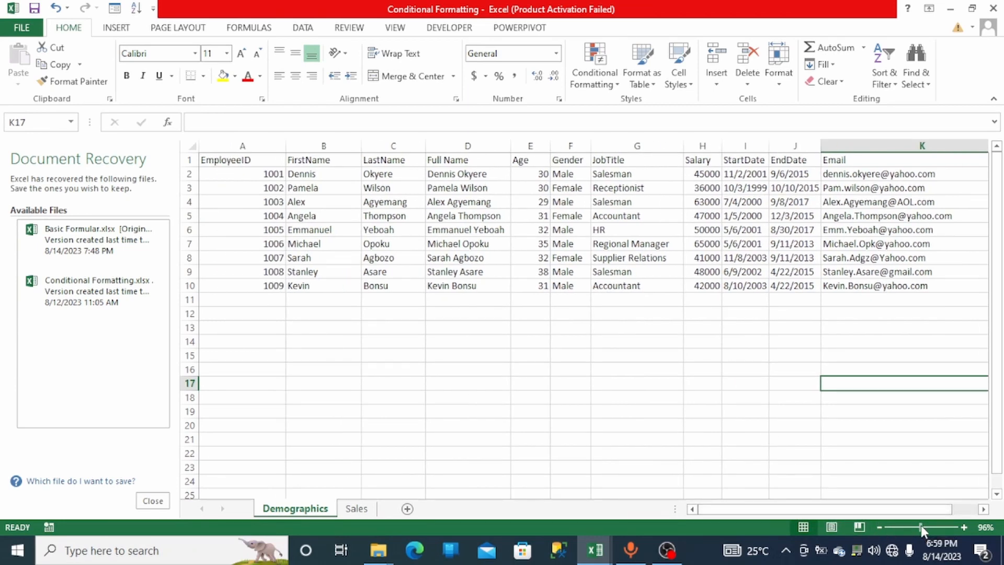
left_click_drag(921, 529, 920, 531)
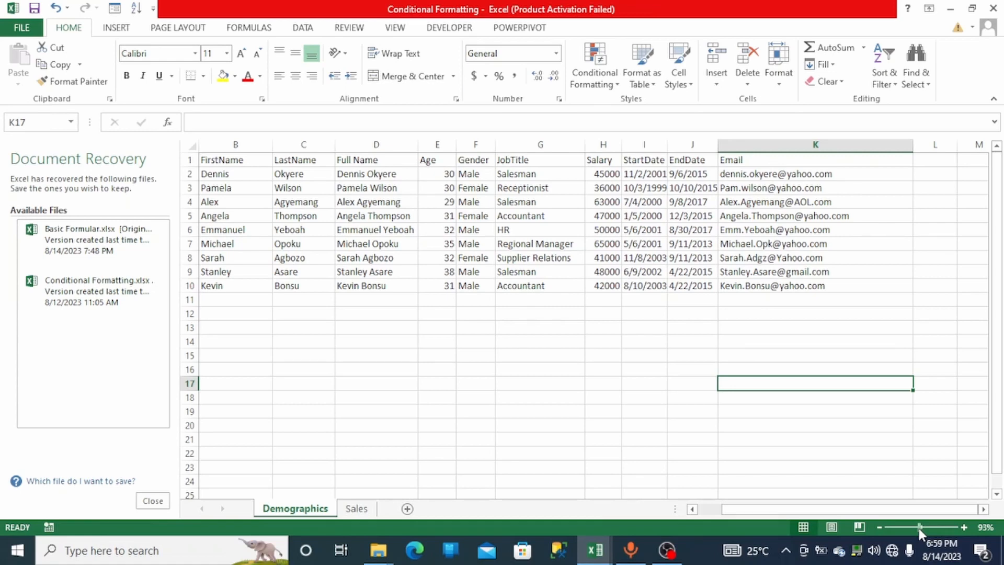
left_click_drag(919, 531, 851, 522)
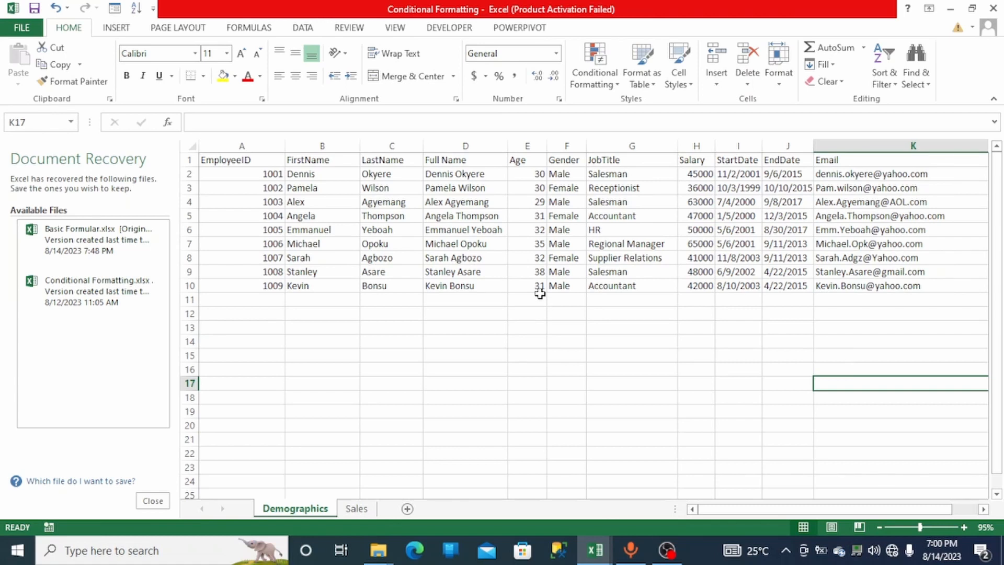
left_click(687, 141)
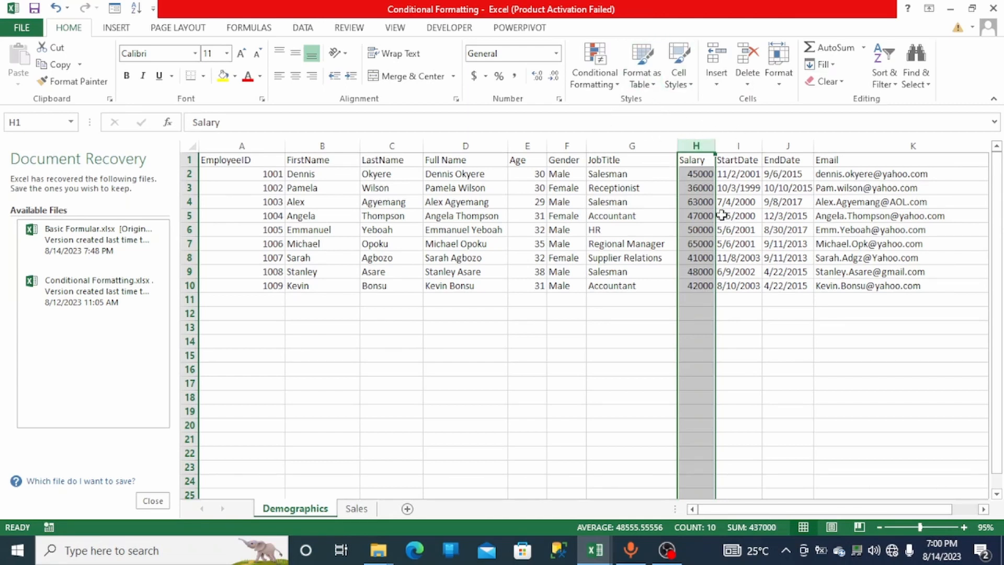
left_click(617, 93)
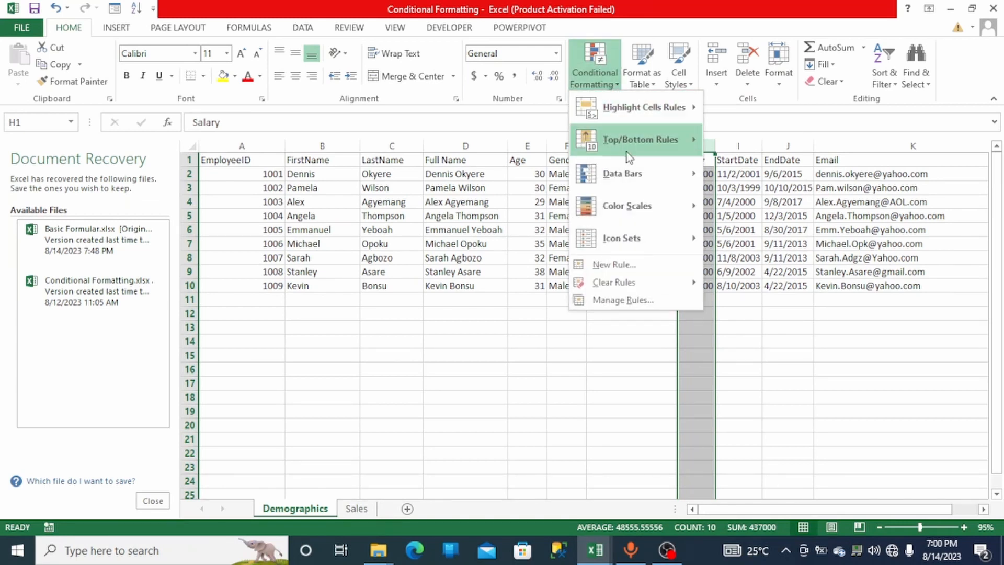
mouse_move(630, 169)
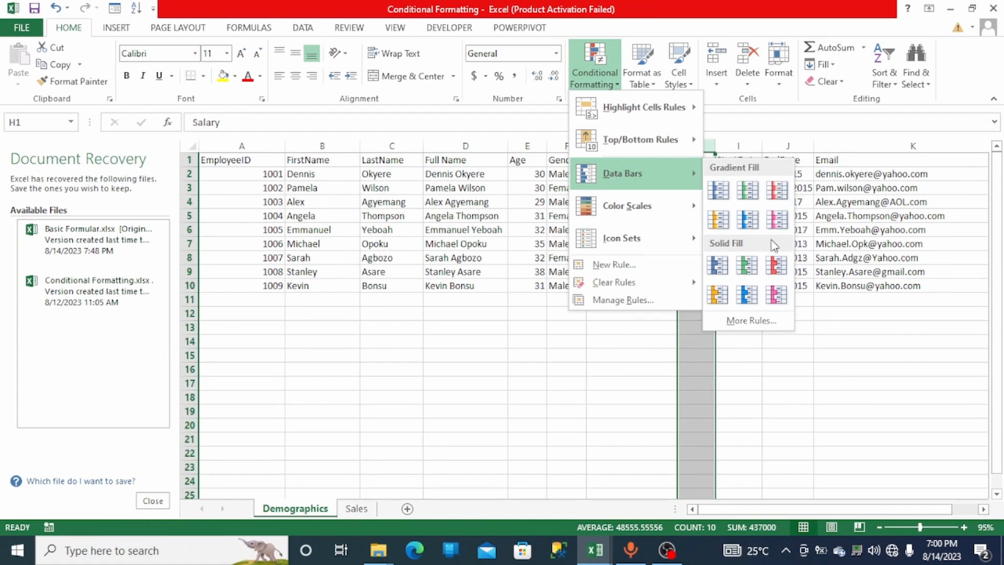
left_click(711, 192)
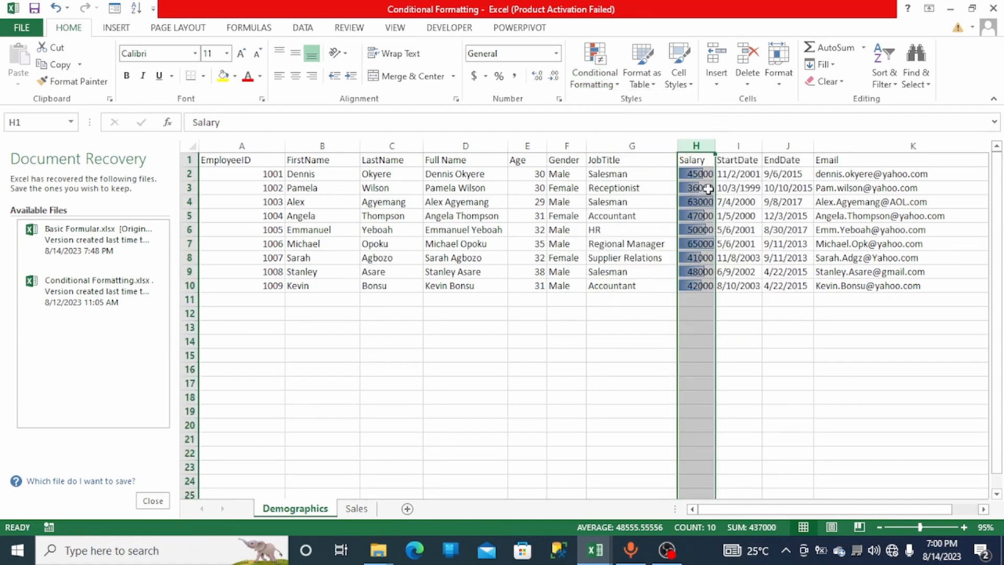
left_click(779, 332)
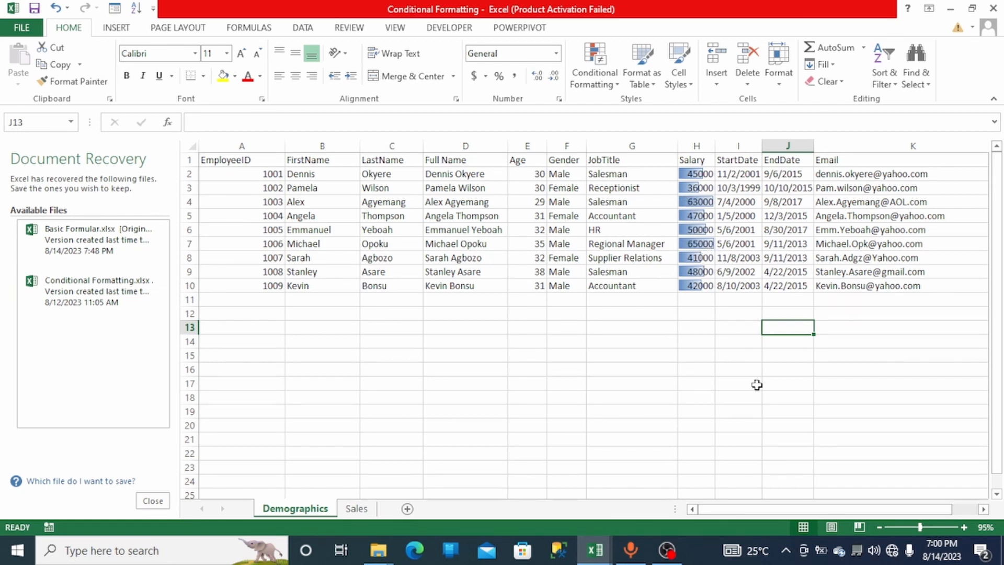
- Try to clear conditional formatting rules from the selected empty cell
left_click_drag(916, 533, 928, 535)
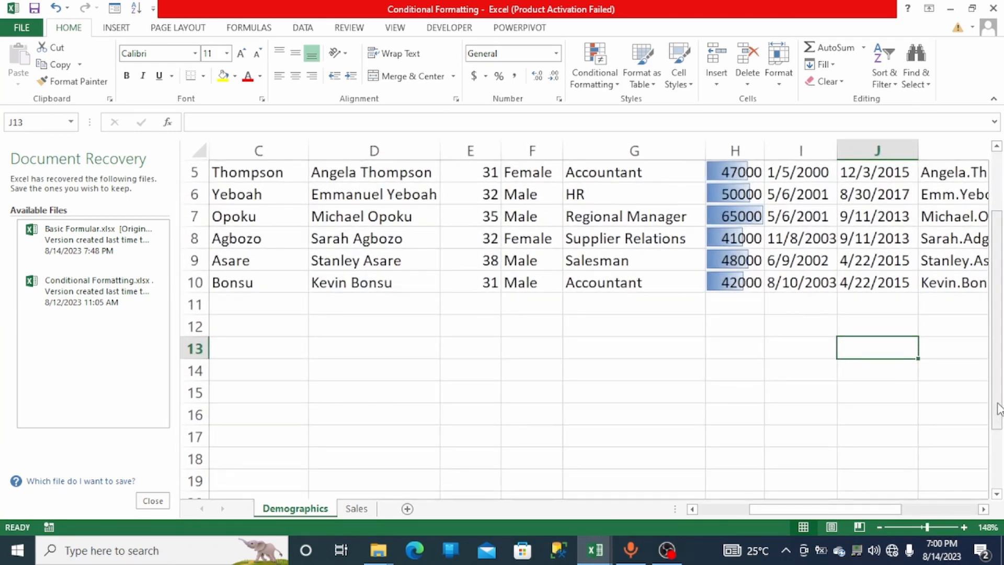
left_click_drag(996, 408, 999, 320)
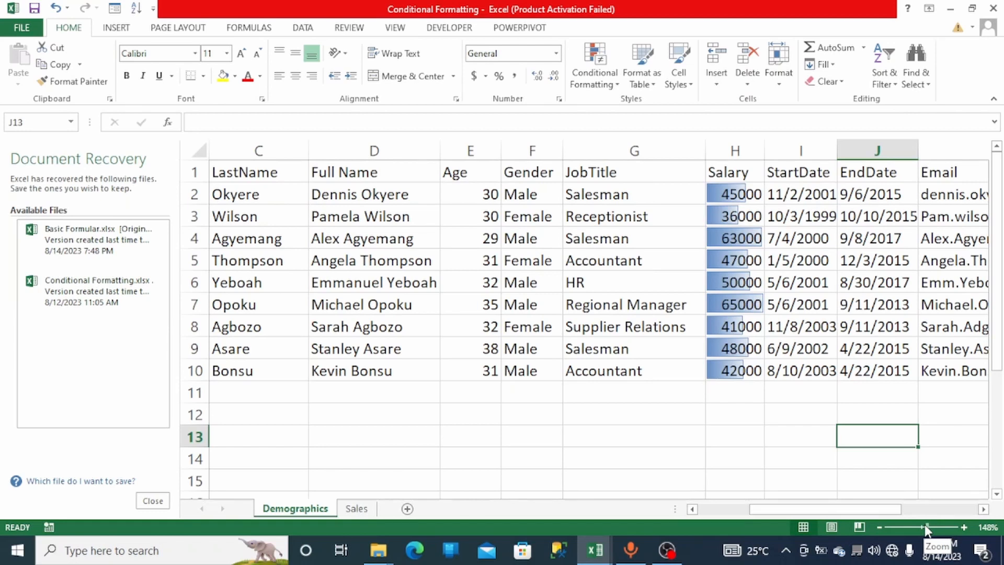
left_click_drag(926, 529, 924, 528)
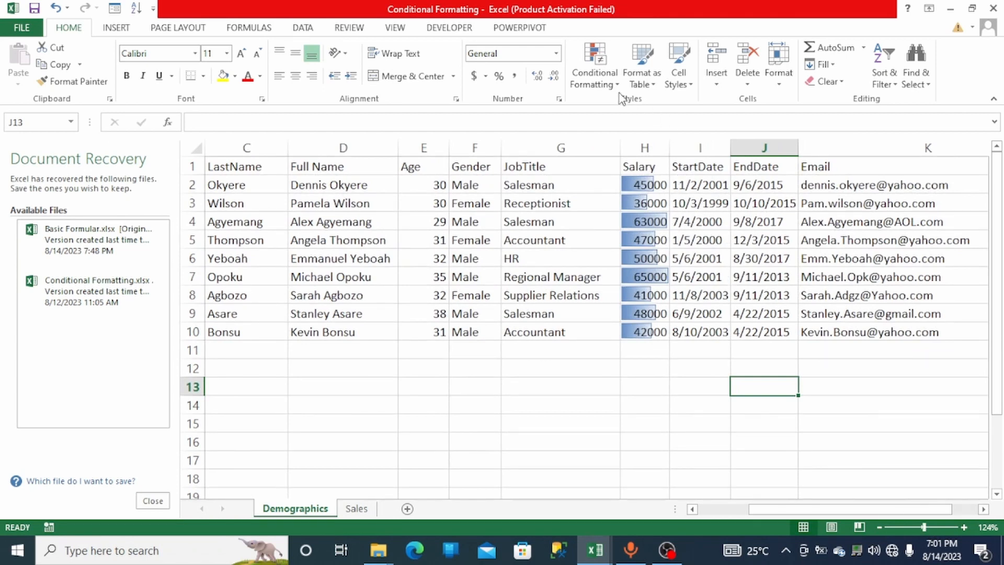
left_click(607, 84)
mouse_move(598, 283)
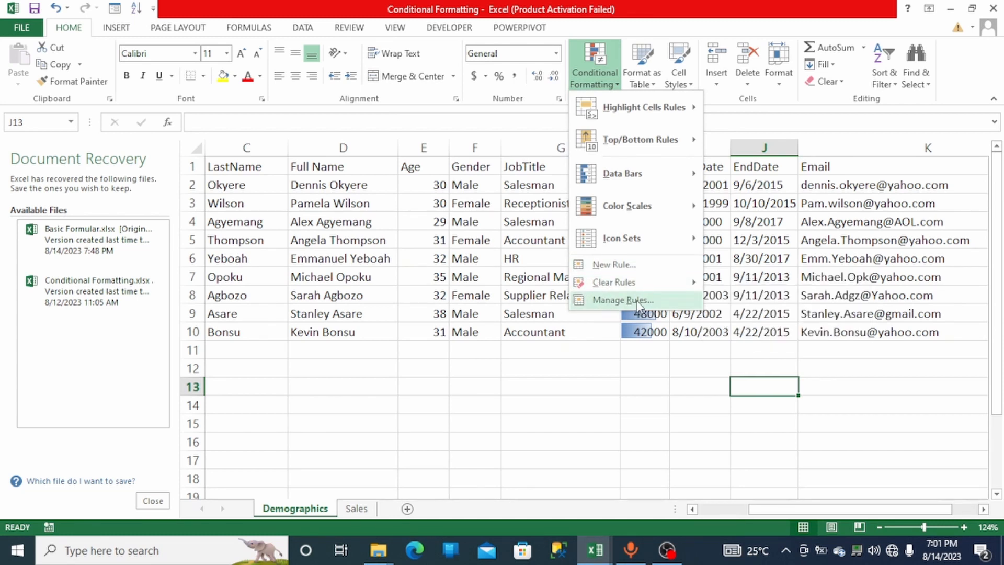
mouse_move(693, 283)
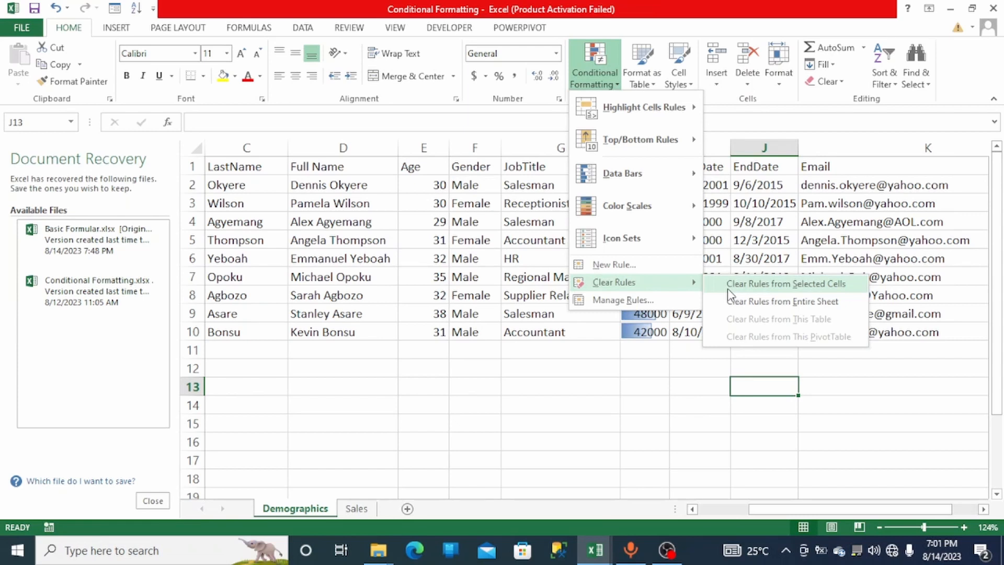
left_click(728, 287)
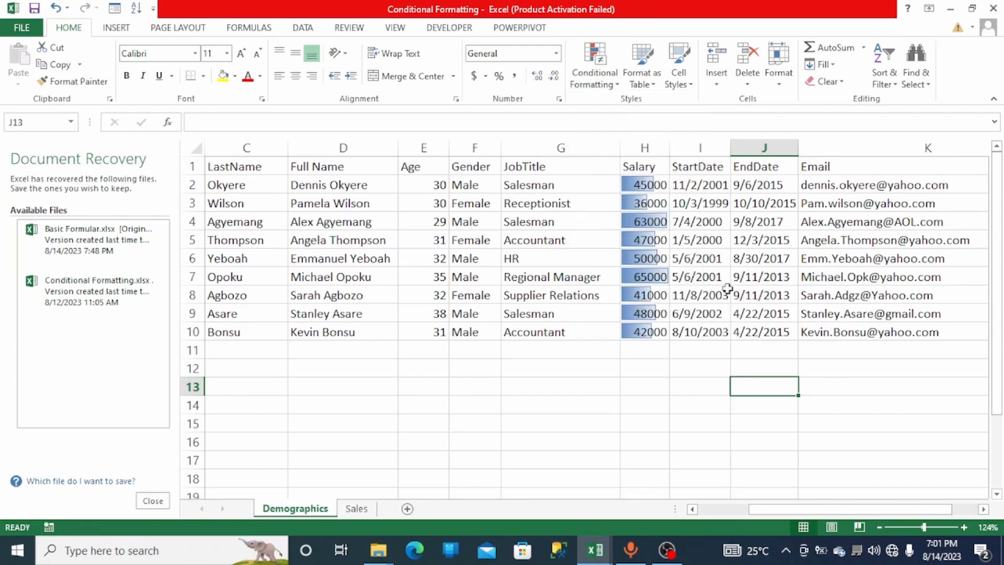
left_click(619, 92)
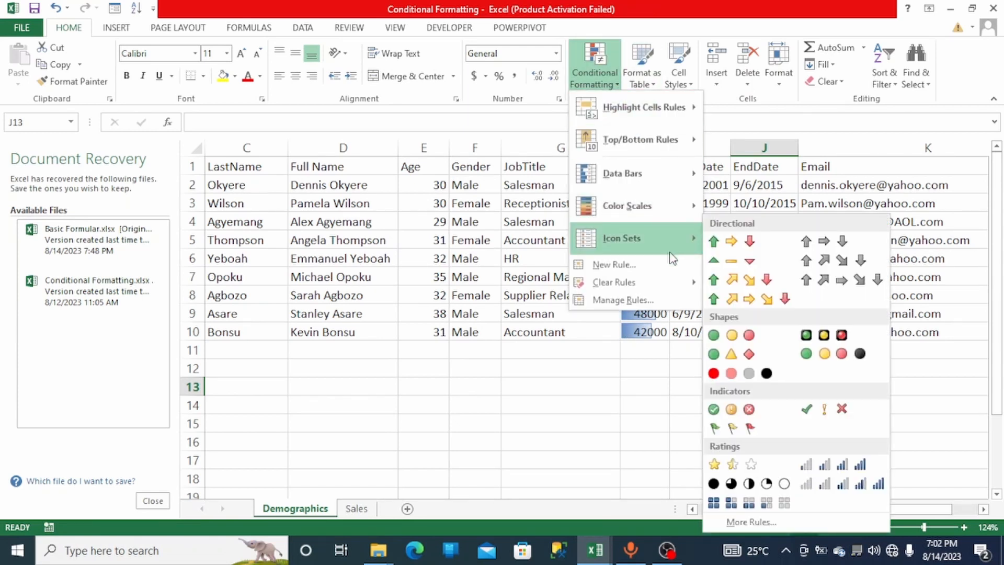
mouse_move(691, 283)
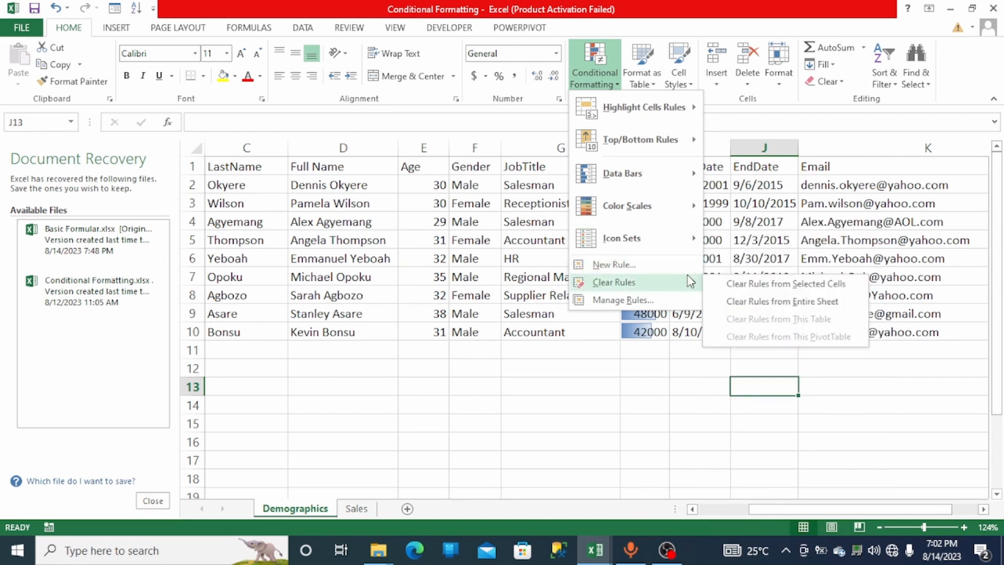
left_click(725, 285)
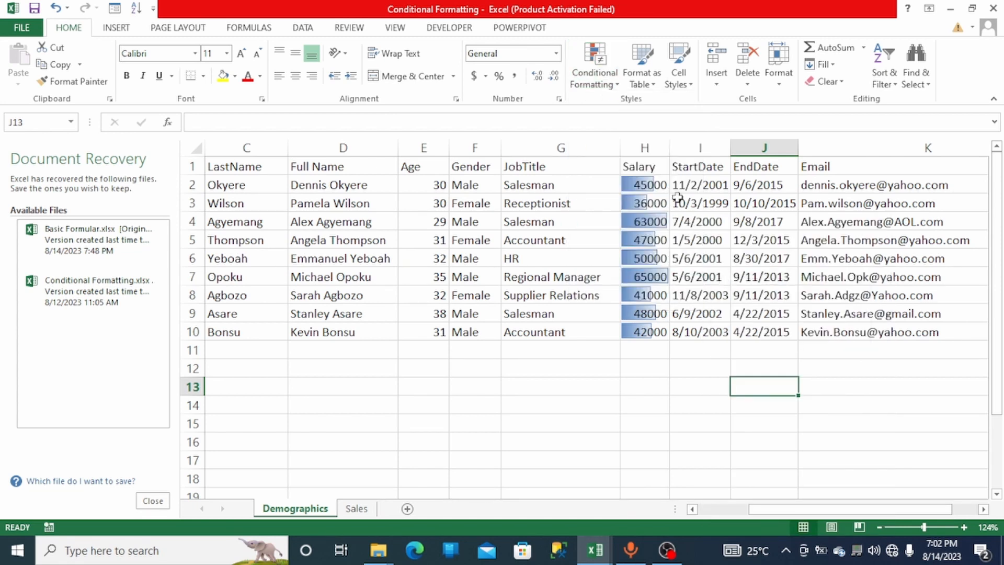
- Clear the conditional formatting rules from the selected Salary column
left_click(645, 141)
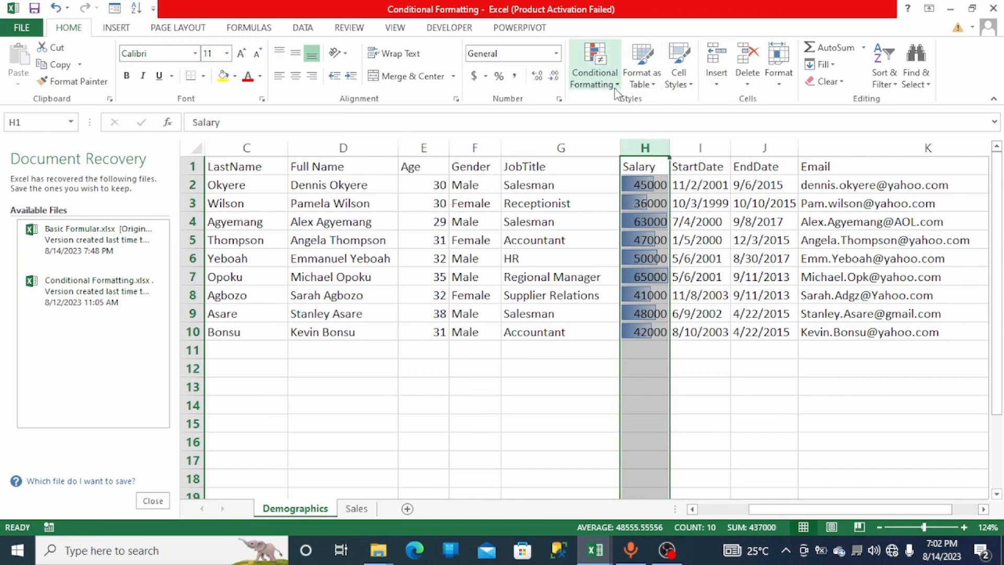
left_click(594, 73)
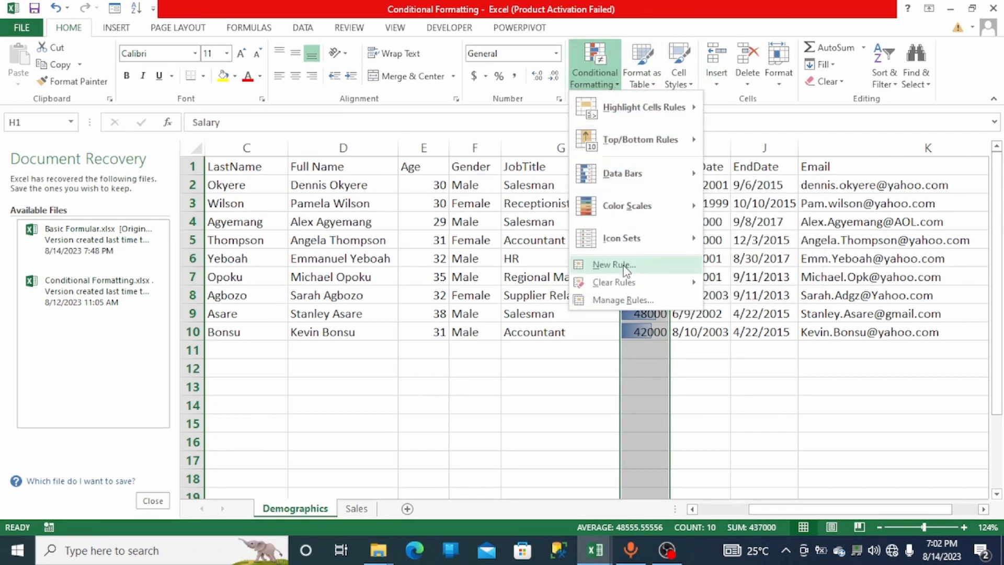
mouse_move(631, 282)
left_click(754, 284)
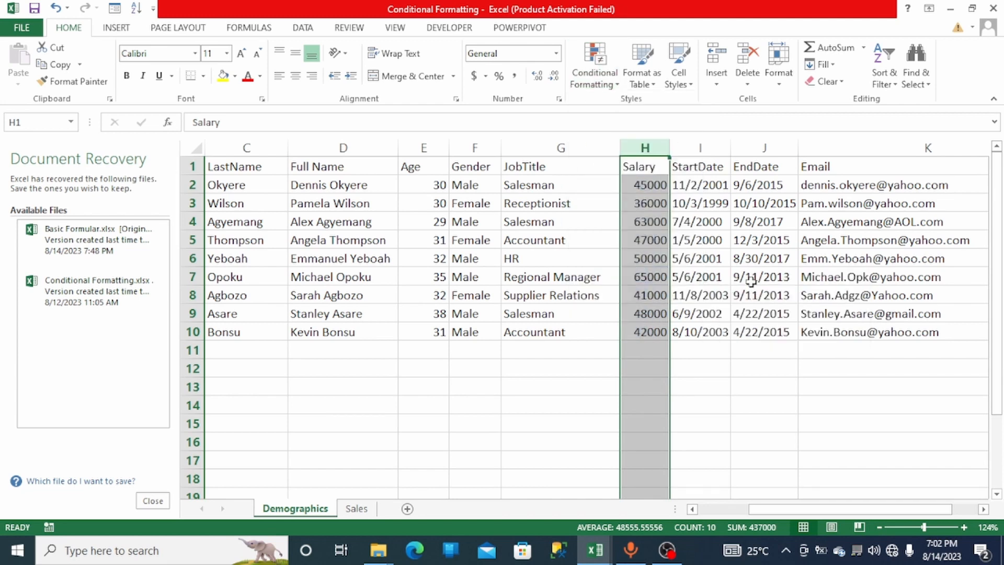
left_click(590, 370)
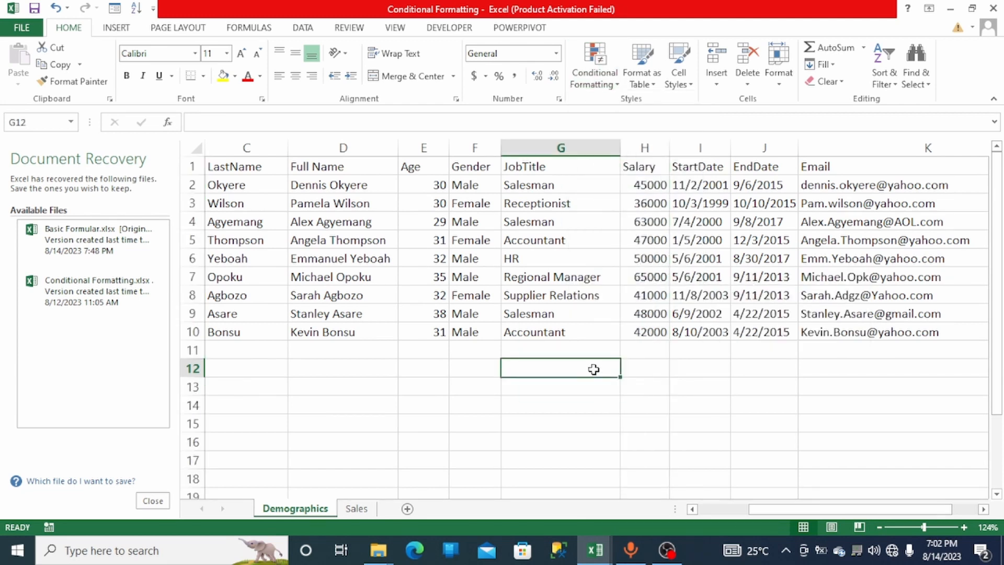
- Highlight above-average values in the Salary column with Light Red Fill with Dark Red Text
left_click(645, 139)
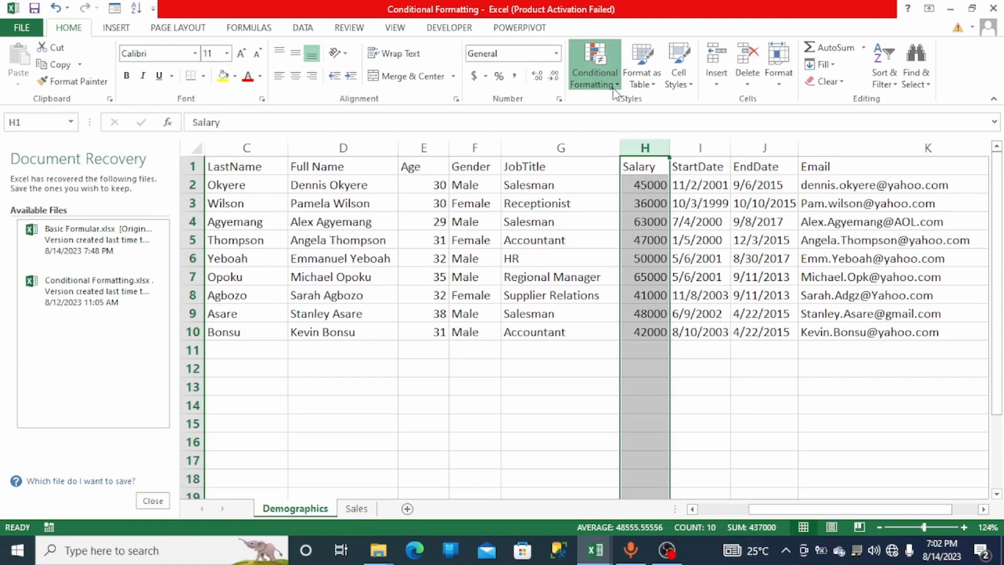
left_click(596, 81)
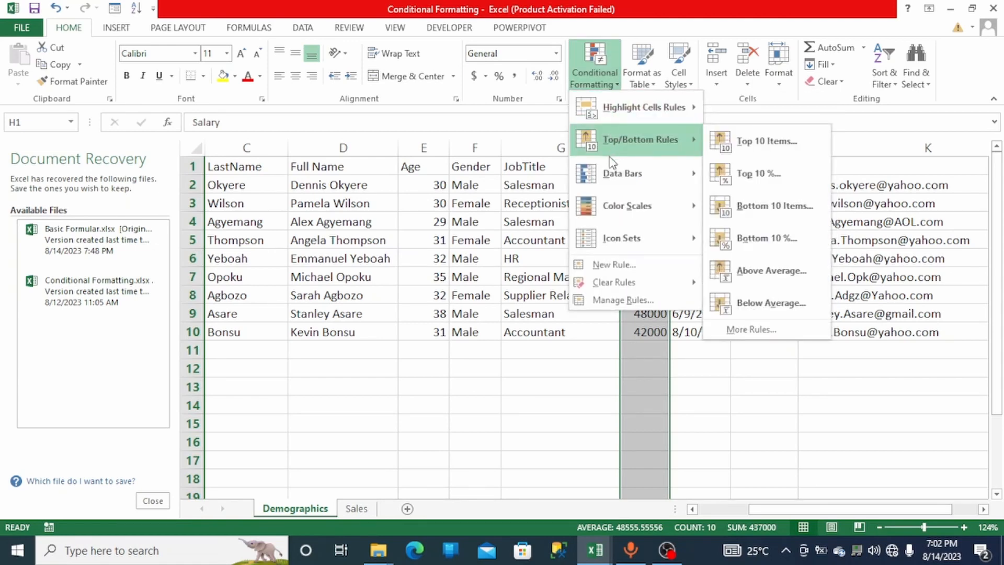
mouse_move(607, 163)
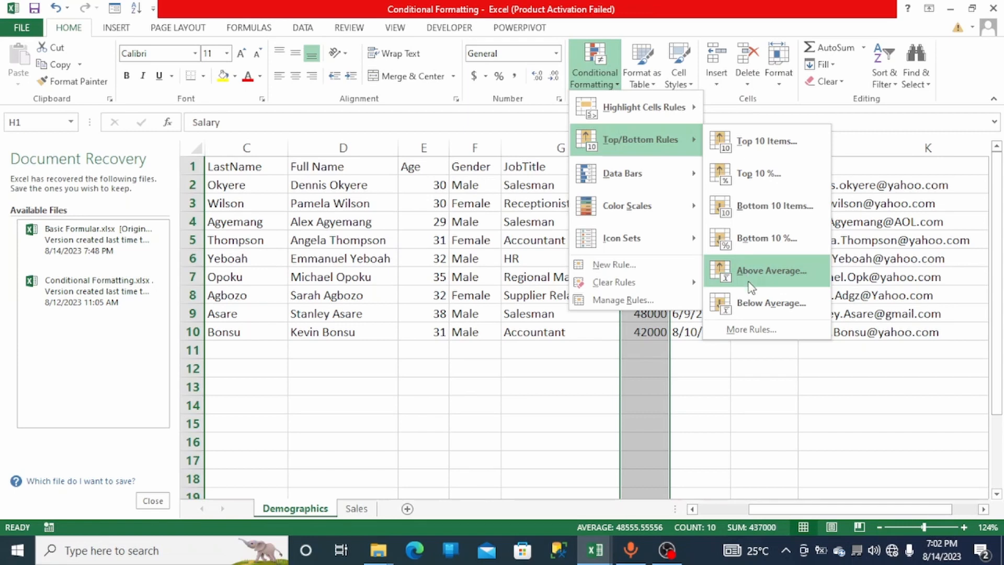
left_click(751, 287)
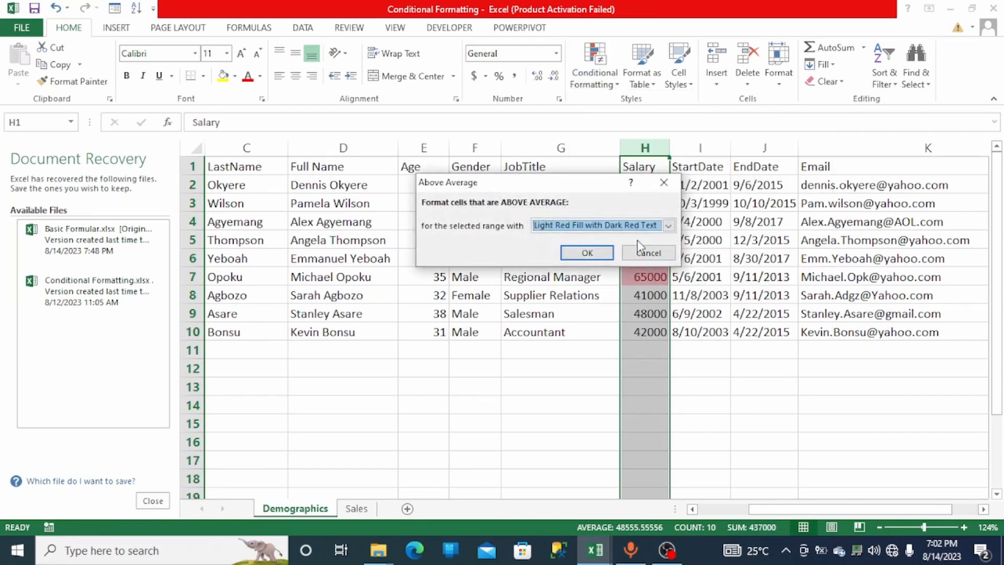
left_click(668, 226)
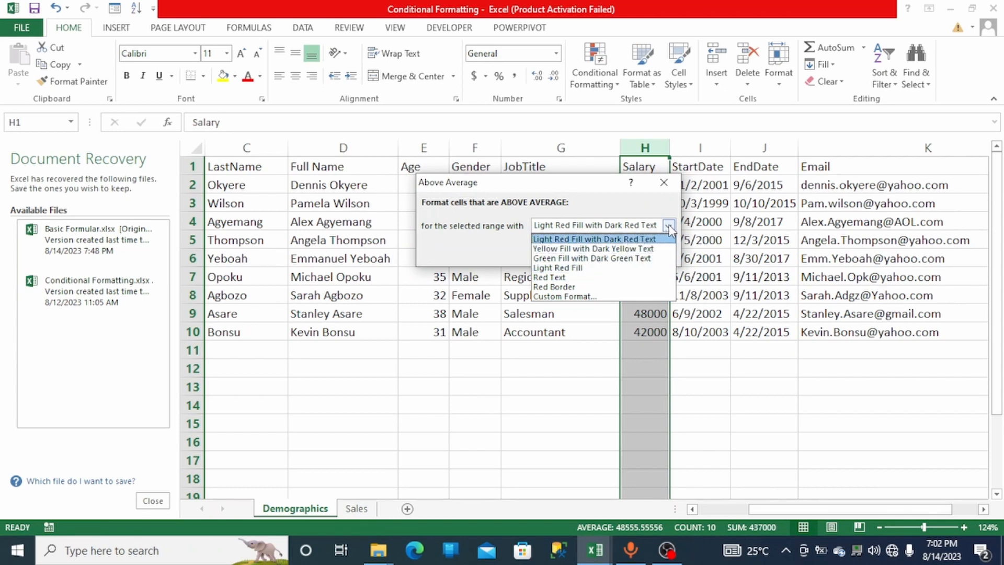
left_click(643, 239)
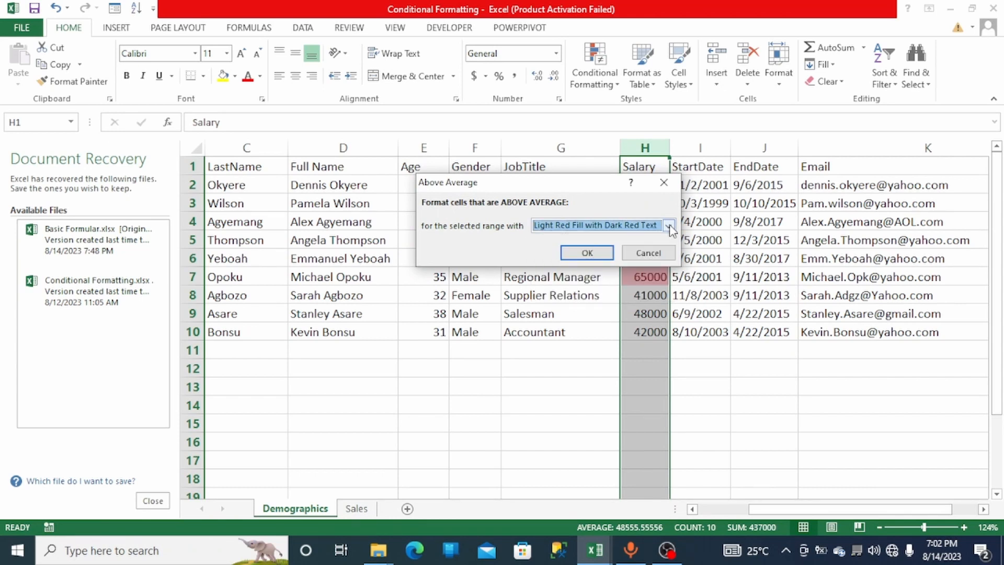
left_click(588, 253)
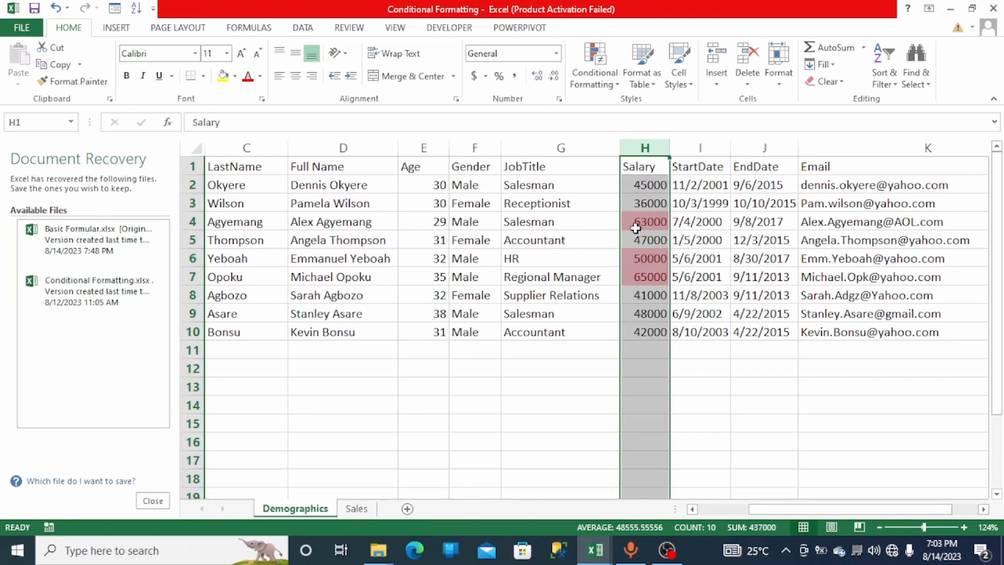
- Clear the conditional formatting rules from the selected Salary column
left_click(613, 93)
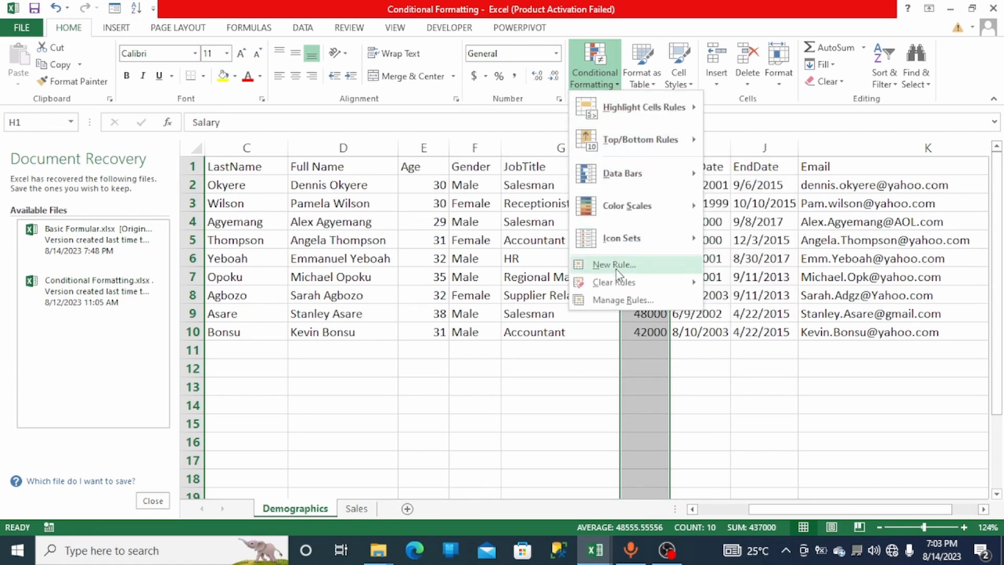
mouse_move(617, 285)
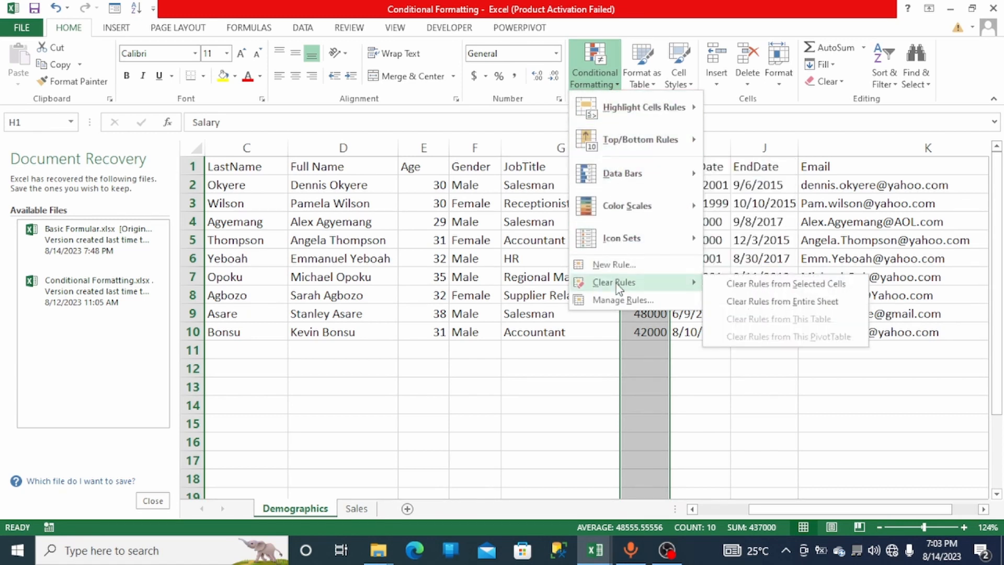
left_click(776, 286)
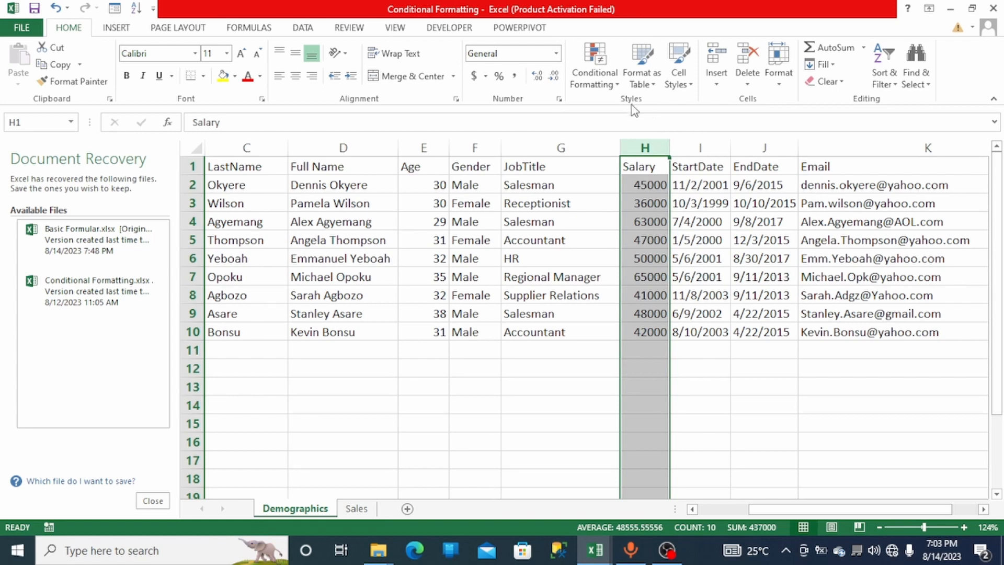
- Highlight below-average values in the Salary column using a Below Average rule
left_click(595, 78)
mouse_move(630, 151)
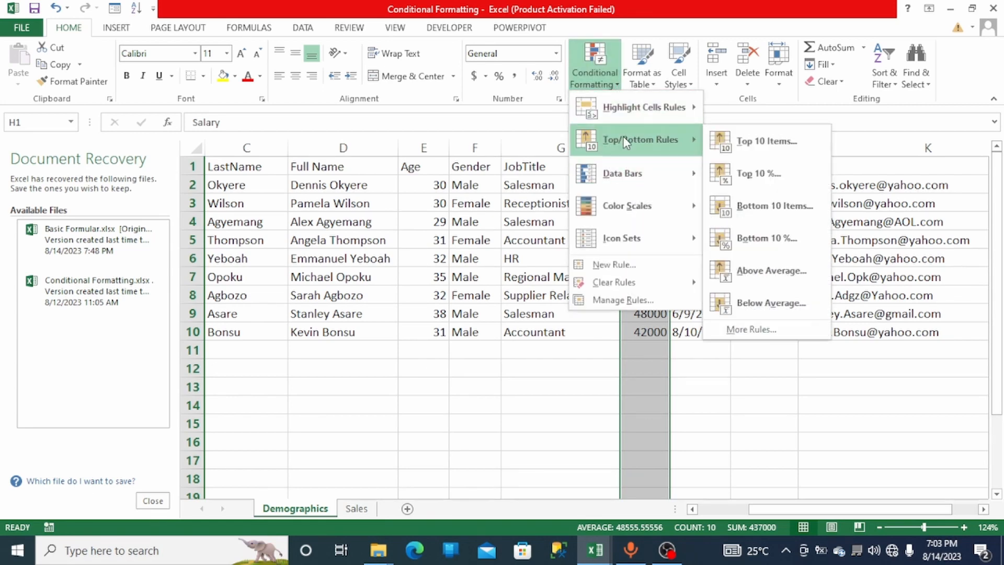
left_click(767, 300)
left_click(580, 251)
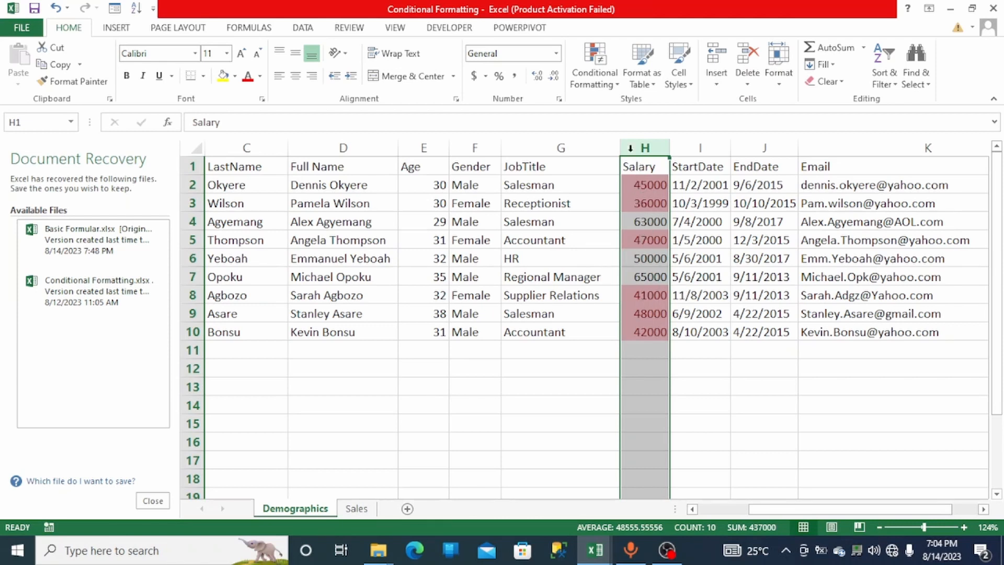
- Remove the conditional formatting rules from the selected Salary cells
left_click(616, 90)
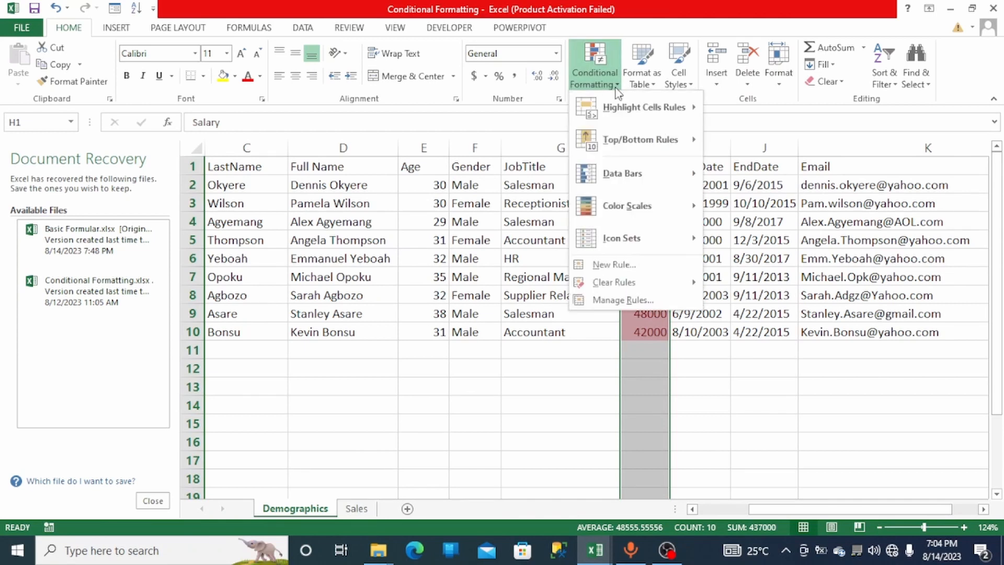
mouse_move(674, 175)
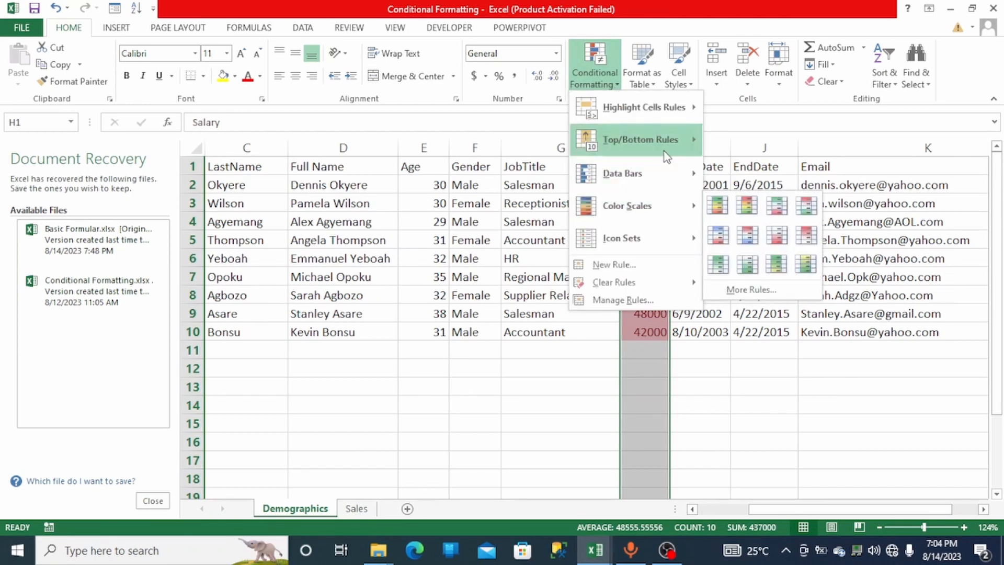
mouse_move(668, 142)
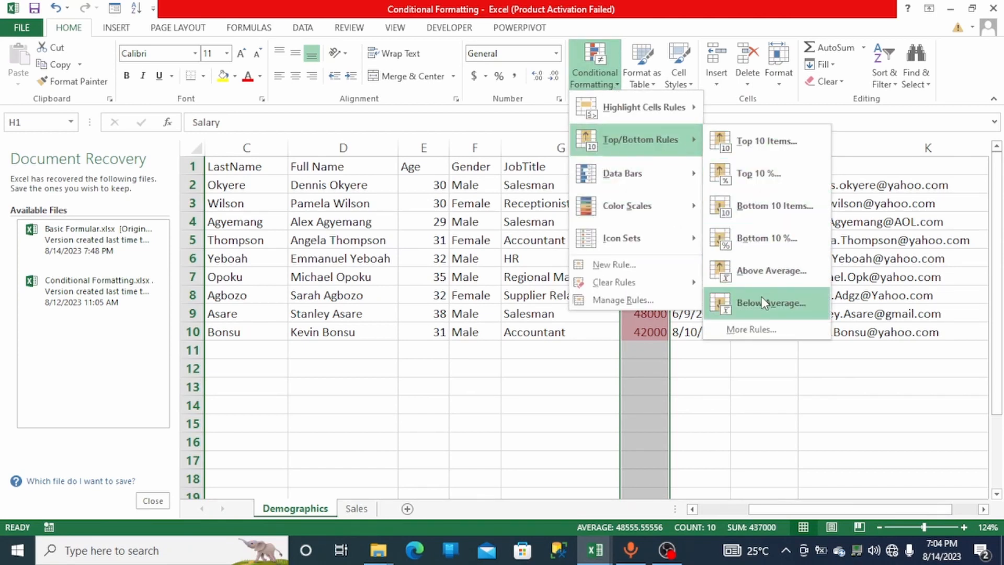
mouse_move(678, 290)
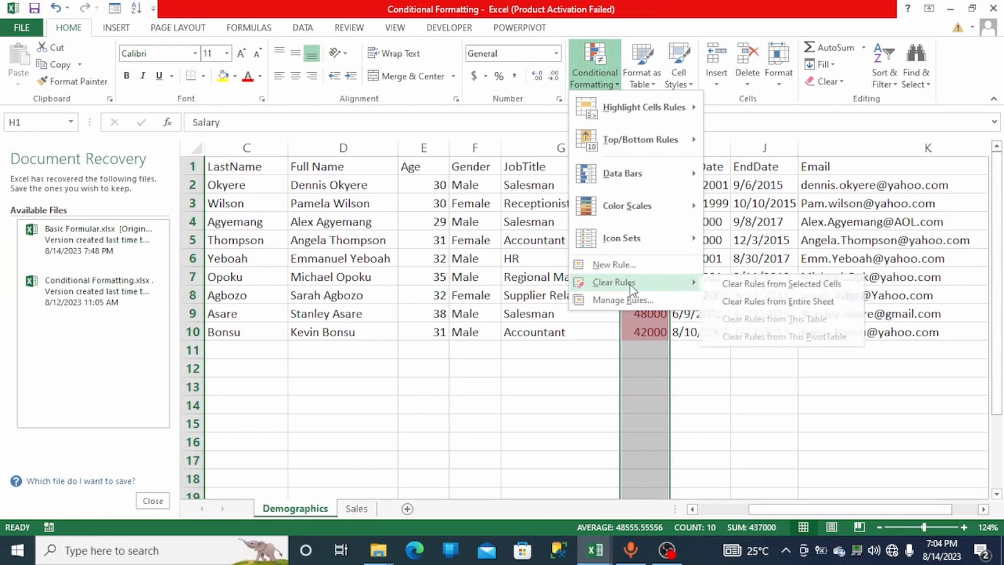
left_click(733, 296)
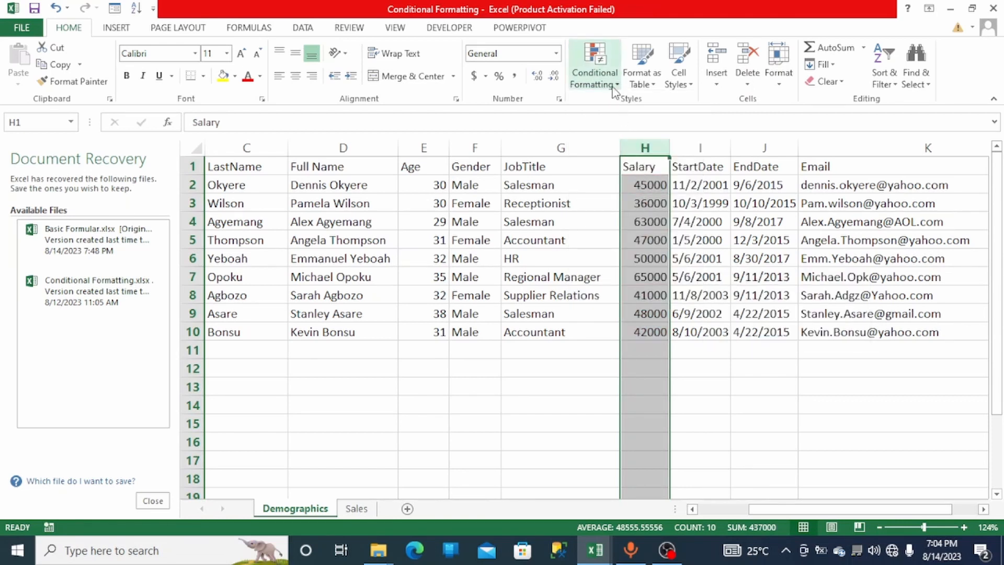
- Highlight the top 4 Salary values with Light Red Fill with Dark Red Text
left_click(595, 71)
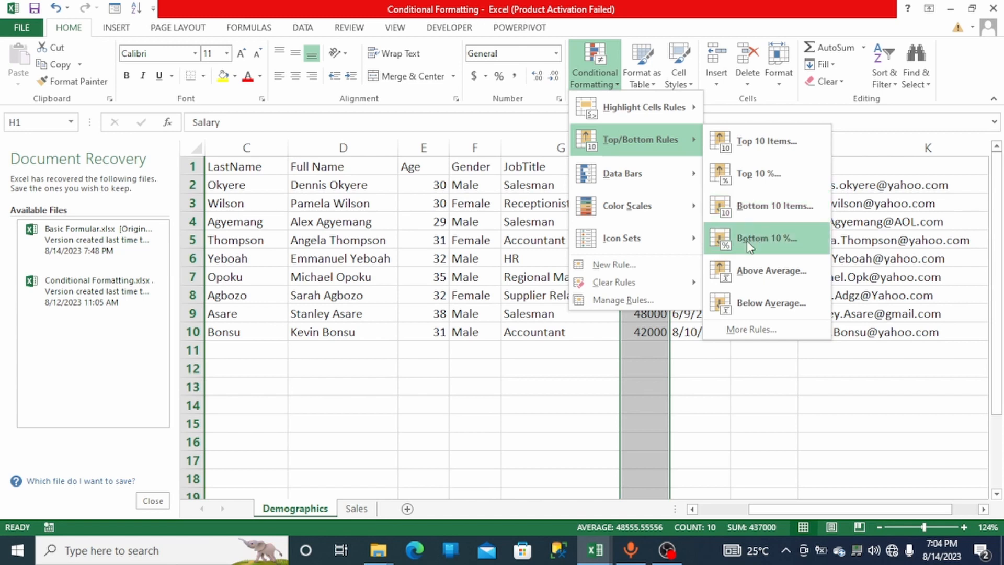
left_click(740, 156)
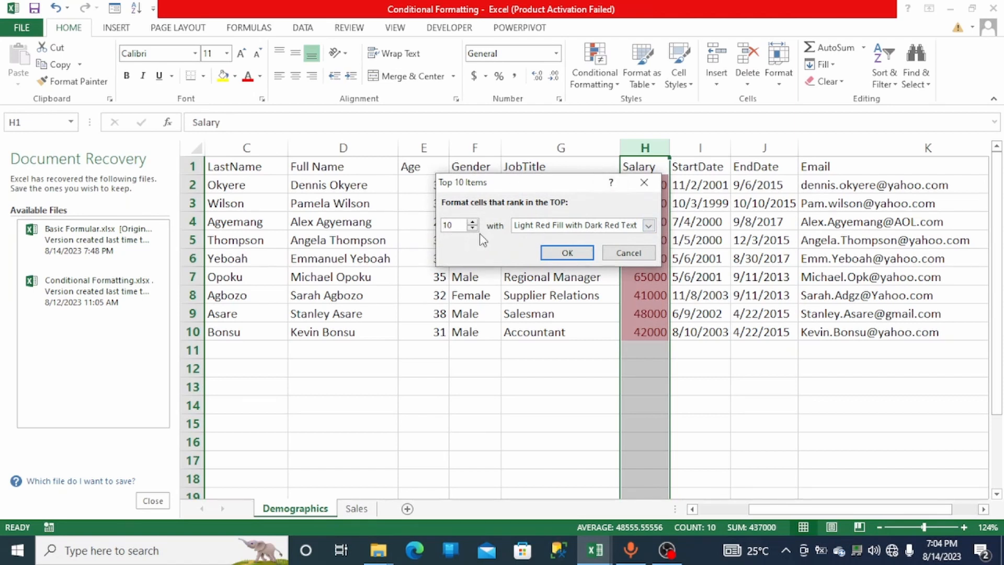
double_click(473, 229)
left_click(472, 229)
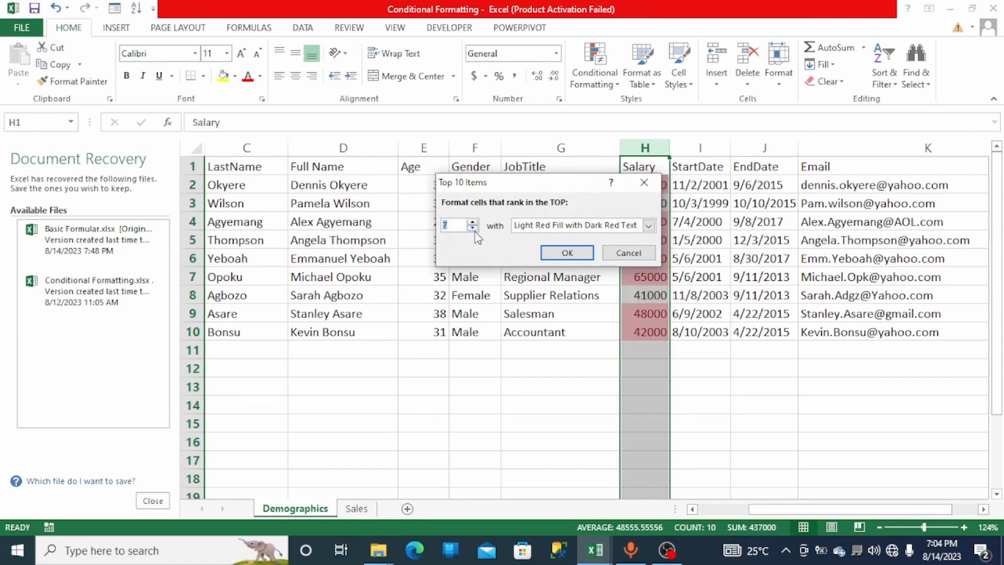
left_click(474, 230)
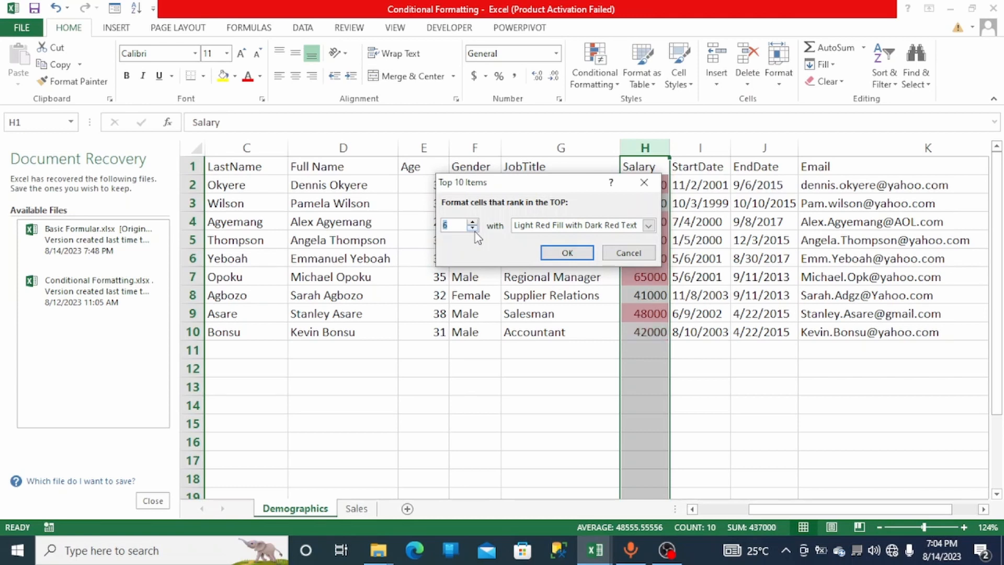
left_click(473, 229)
double_click(474, 230)
left_click(473, 230)
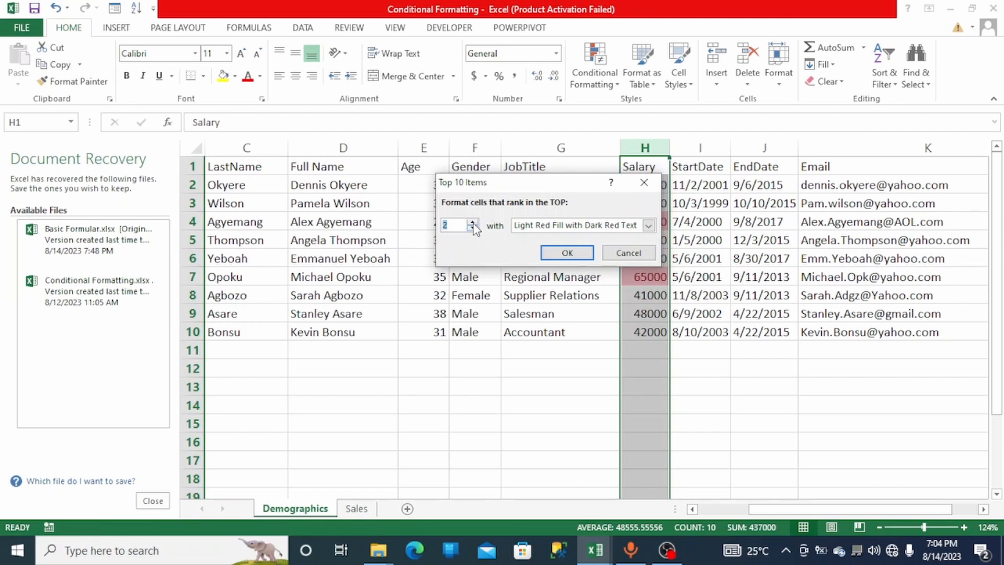
left_click(473, 224)
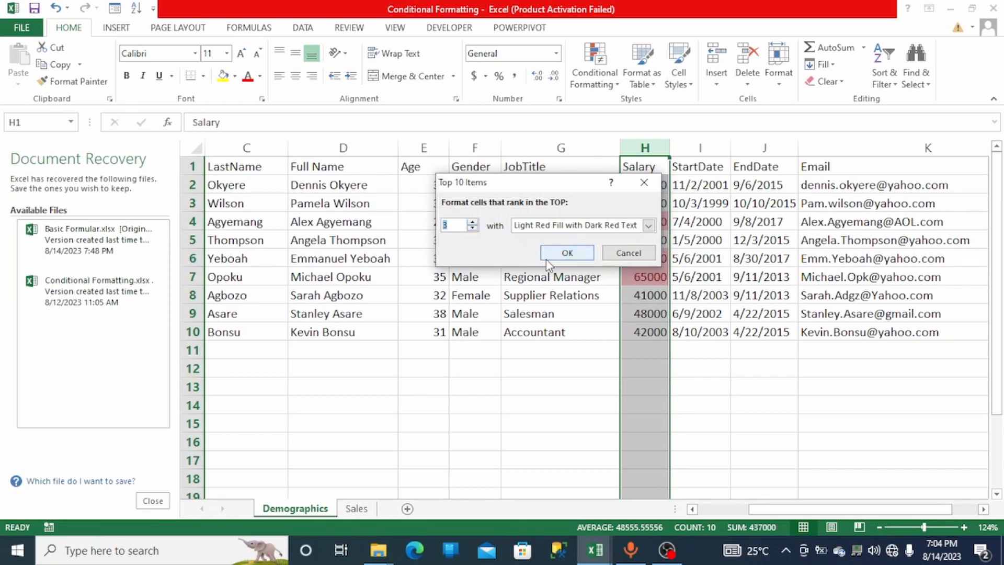
left_click(474, 229)
left_click(473, 221)
left_click(473, 222)
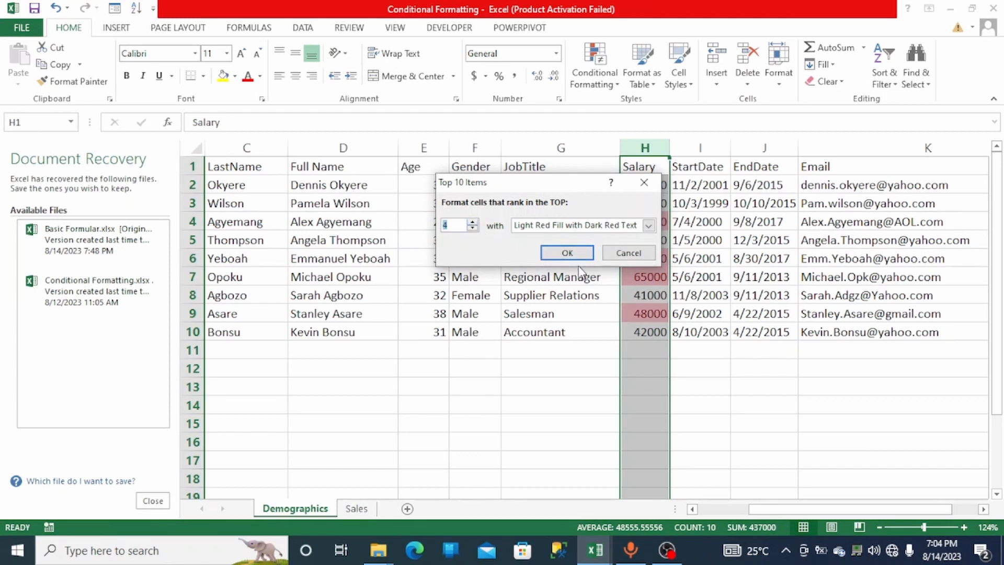
left_click(568, 254)
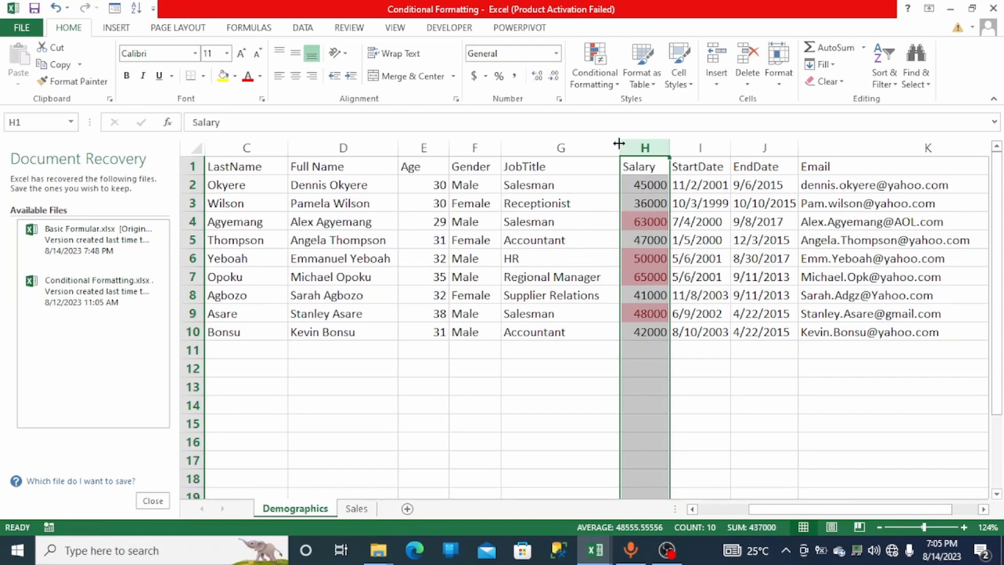
- Clear the conditional formatting rules from the selected Salary column
left_click(612, 92)
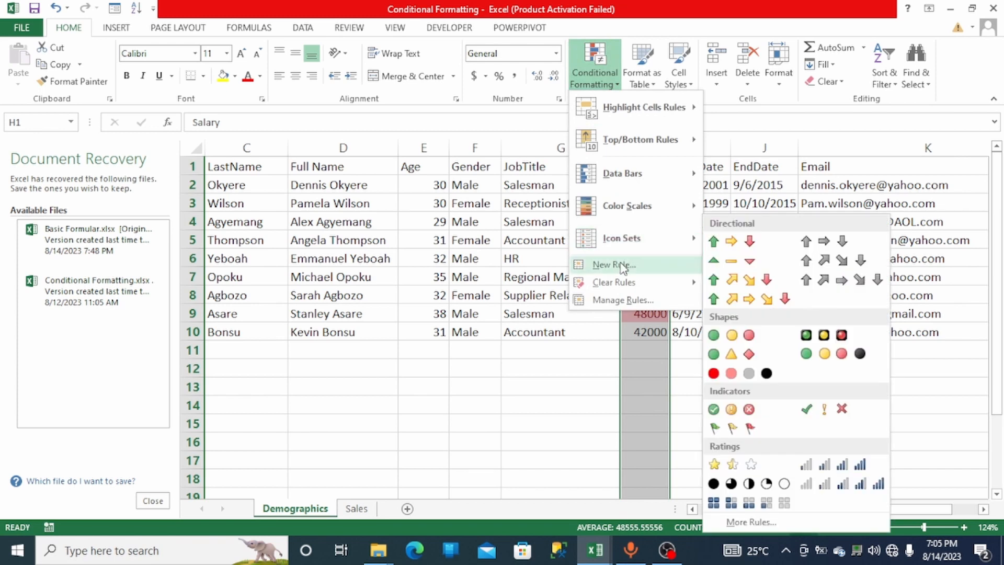
mouse_move(668, 282)
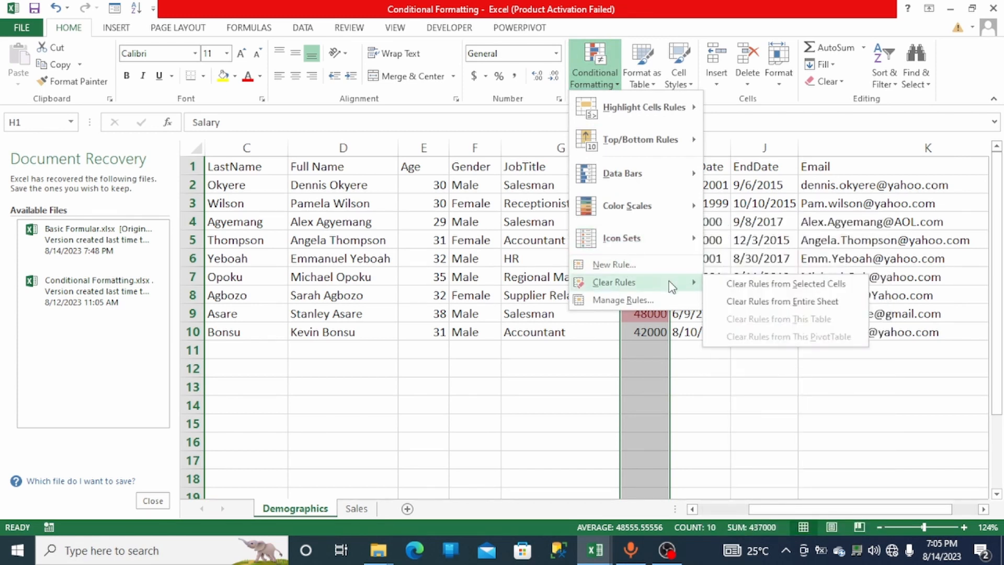
left_click(713, 286)
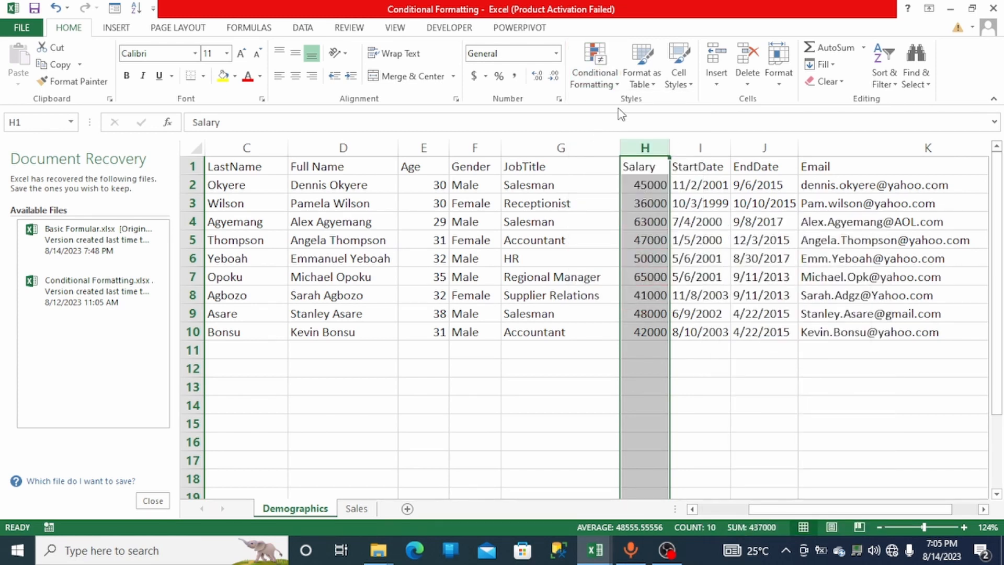
- Highlight the top 10% of Salary values with Light Red Fill with Dark Red Text
left_click(617, 93)
mouse_move(629, 171)
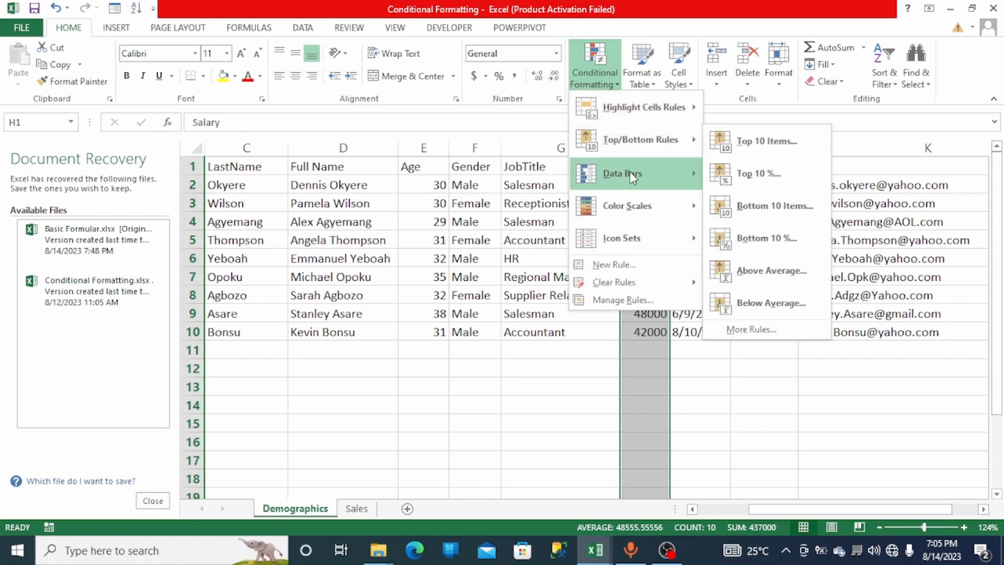
mouse_move(637, 152)
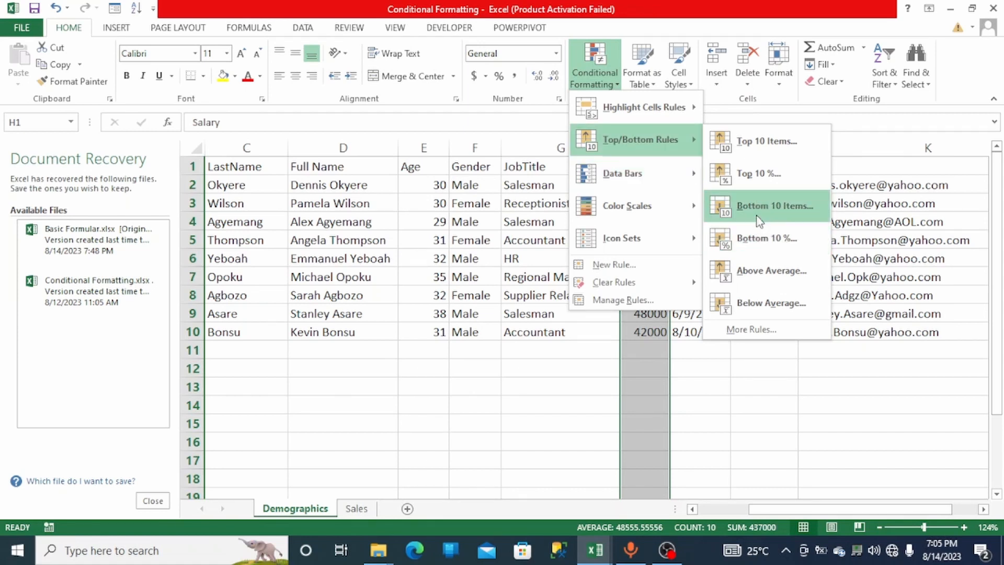
left_click(749, 173)
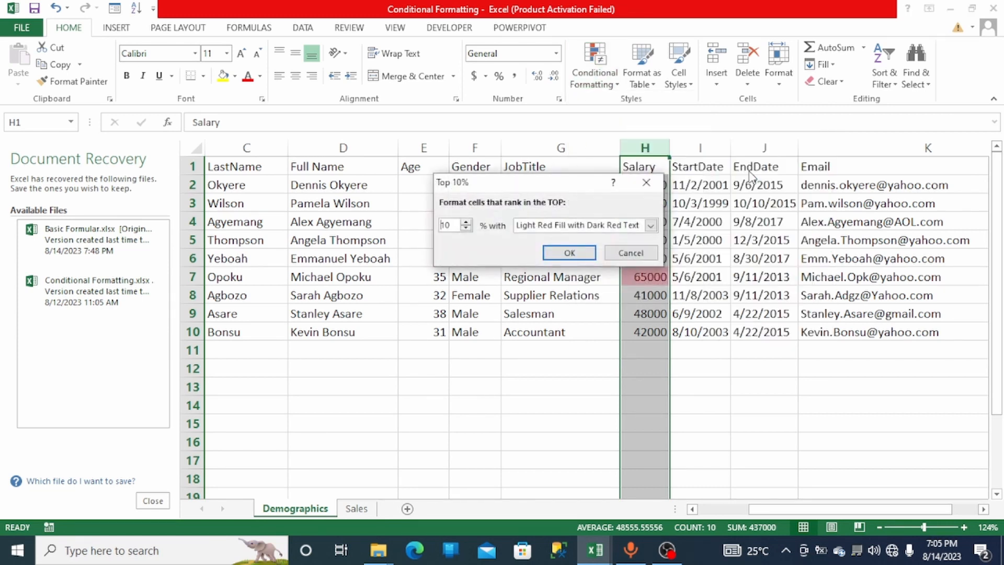
left_click(556, 257)
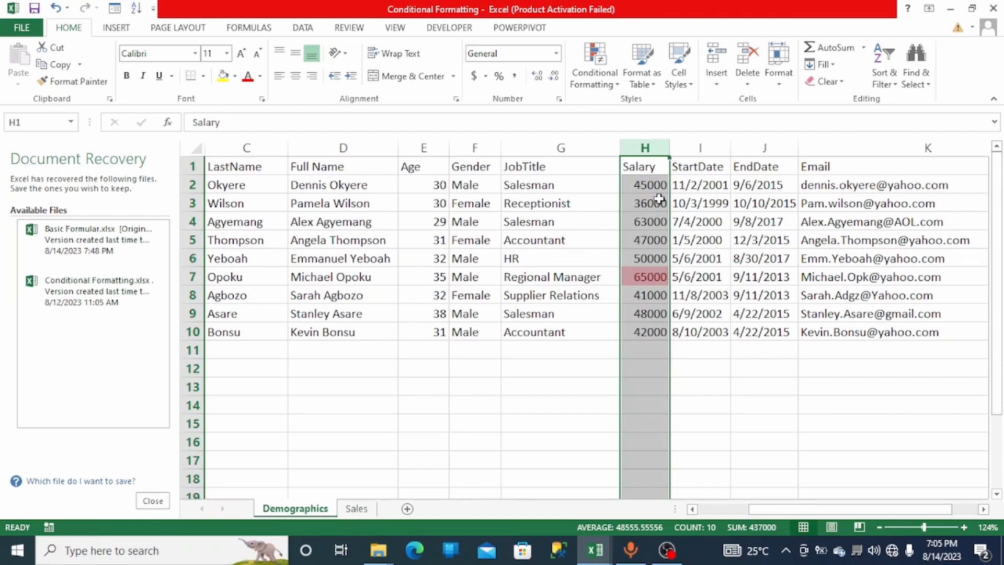
- Remove the conditional formatting rules from the selected Salary cells
left_click(616, 92)
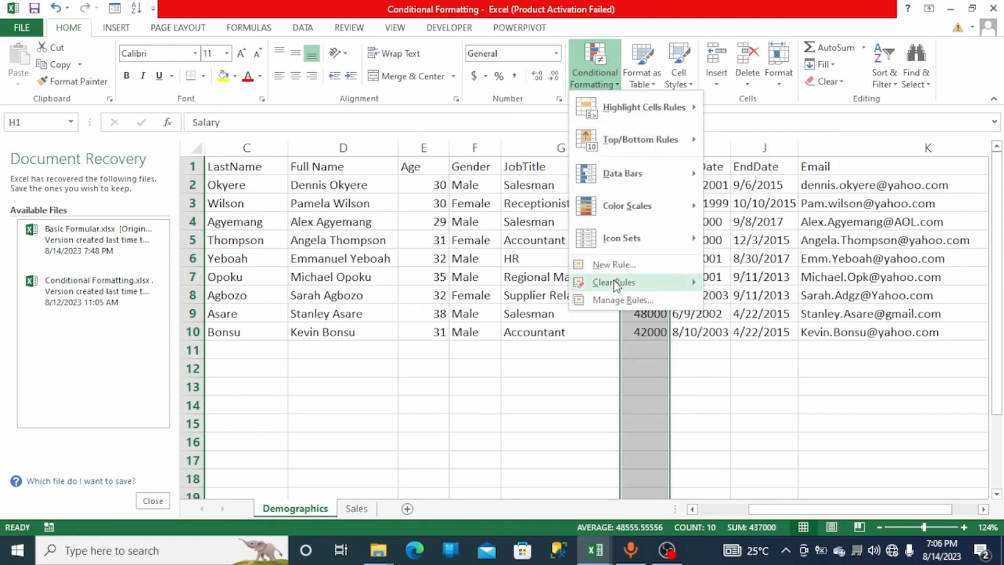
mouse_move(620, 285)
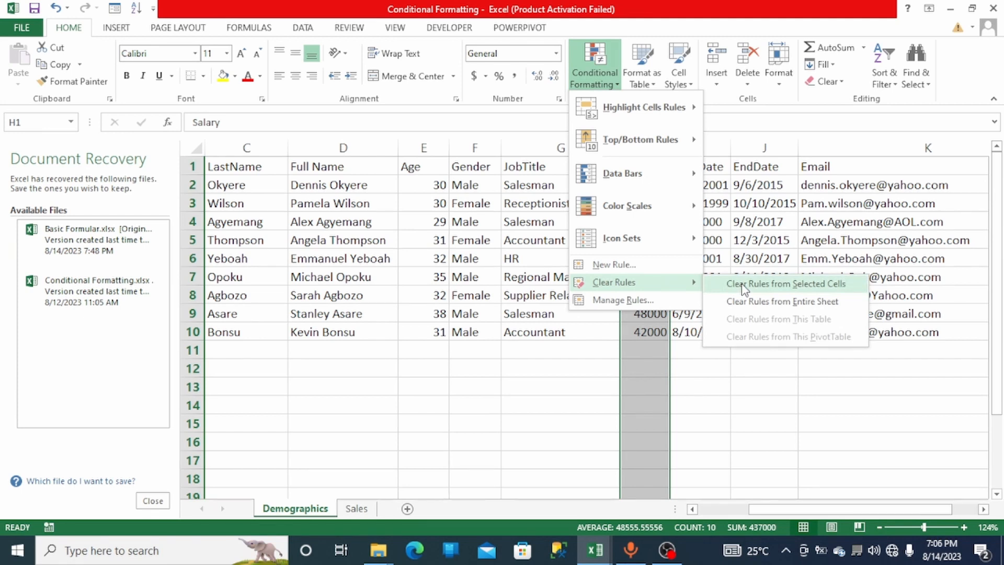
left_click(743, 285)
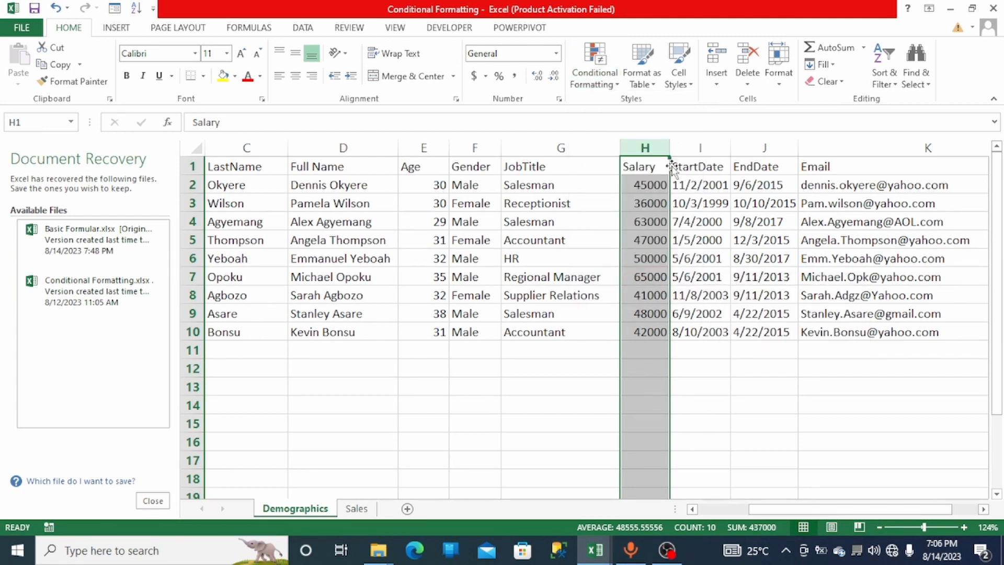
left_click(618, 85)
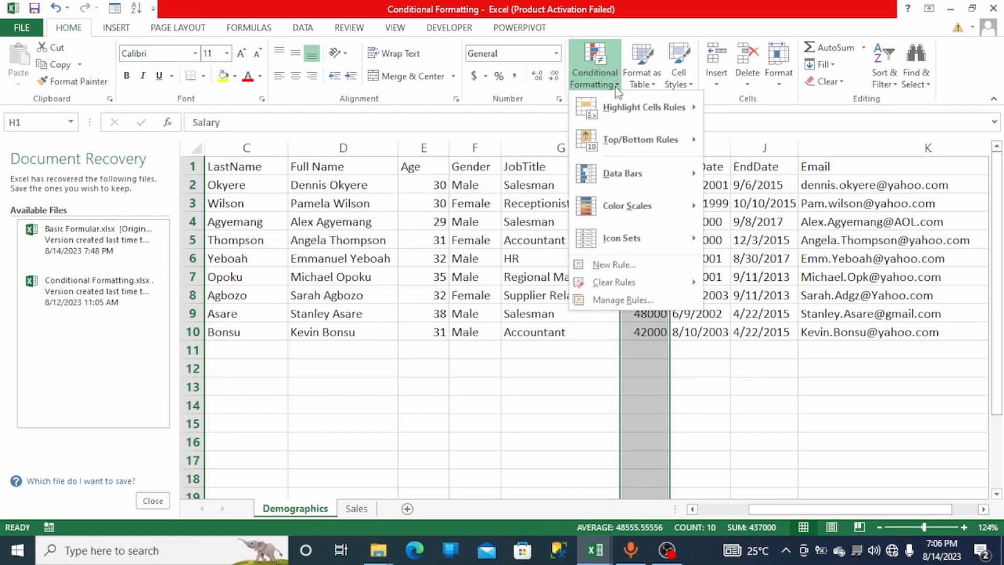
mouse_move(624, 102)
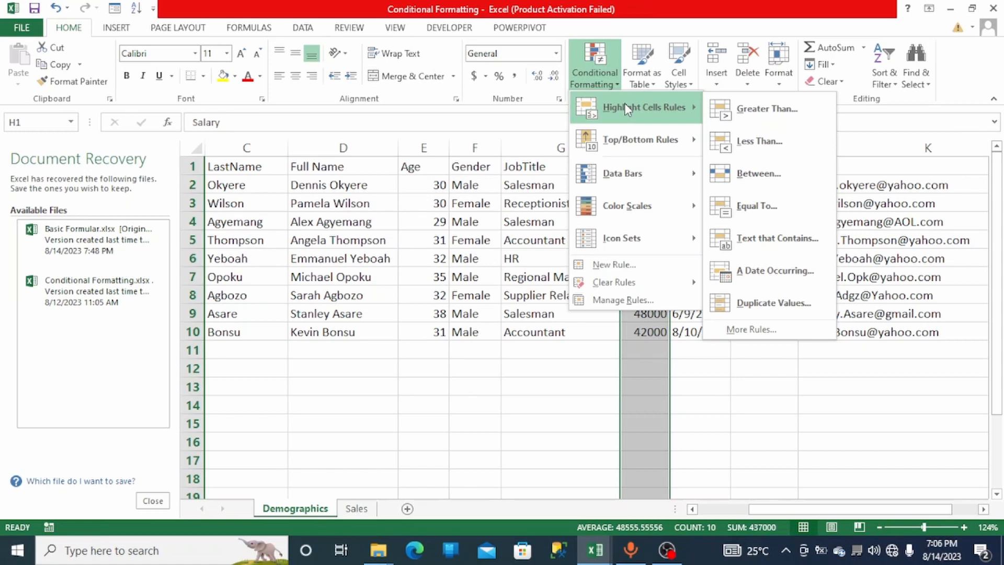
key("Escape")
key("Escape")
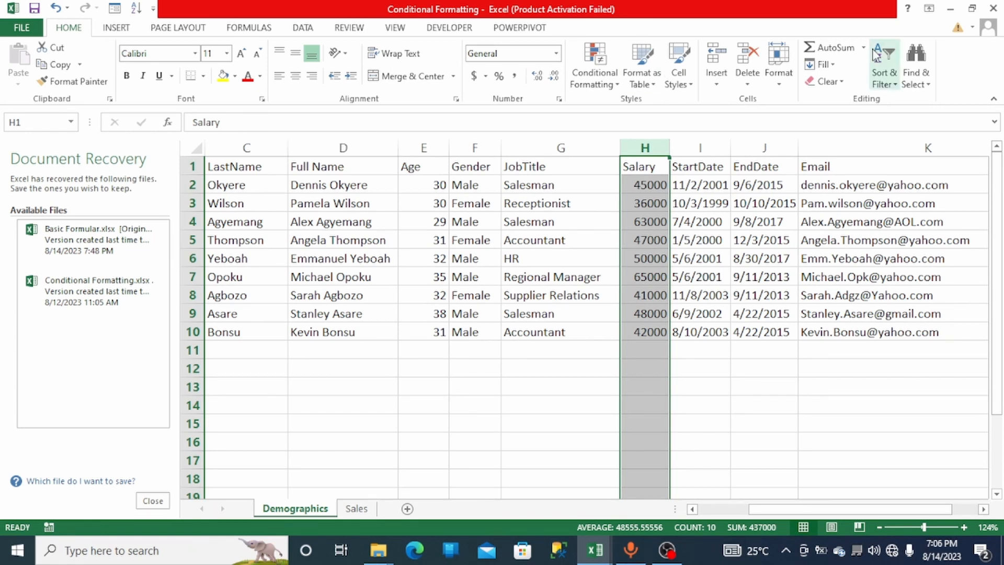
- Select the Email column and highlight cells containing the text gmail with Light Red Fill with Dark Red Text
left_click(858, 140)
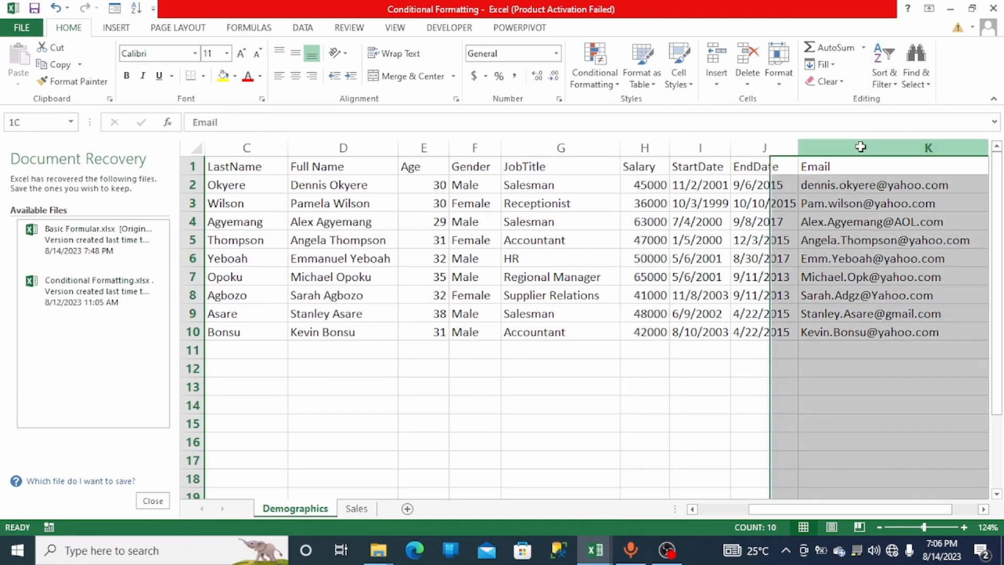
left_click_drag(789, 510, 846, 512)
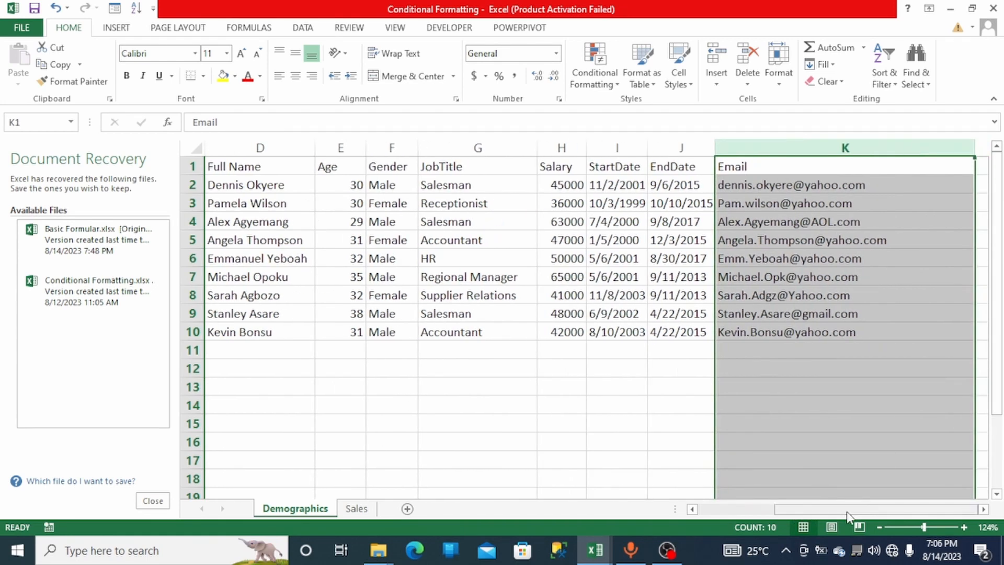
left_click(926, 531)
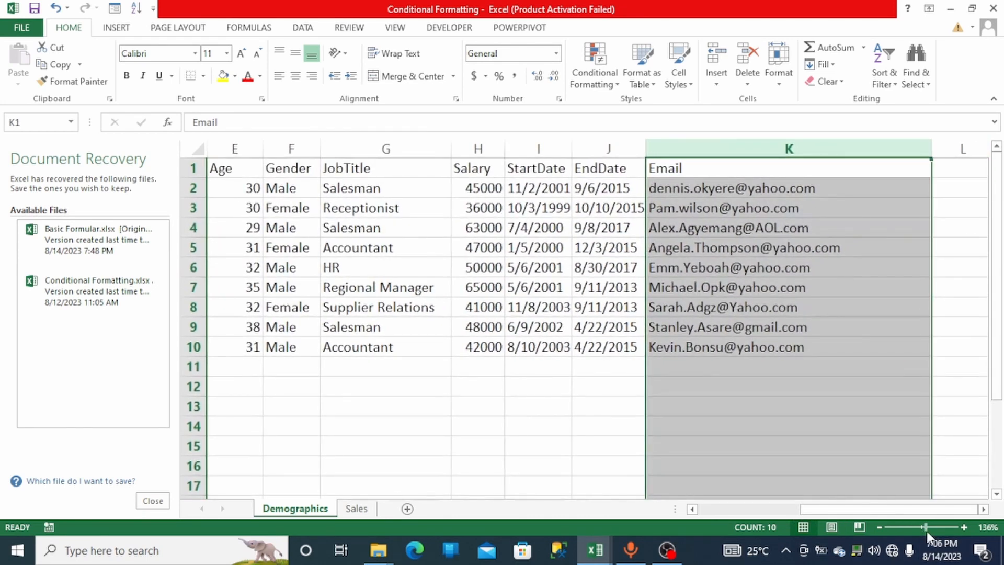
left_click(927, 531)
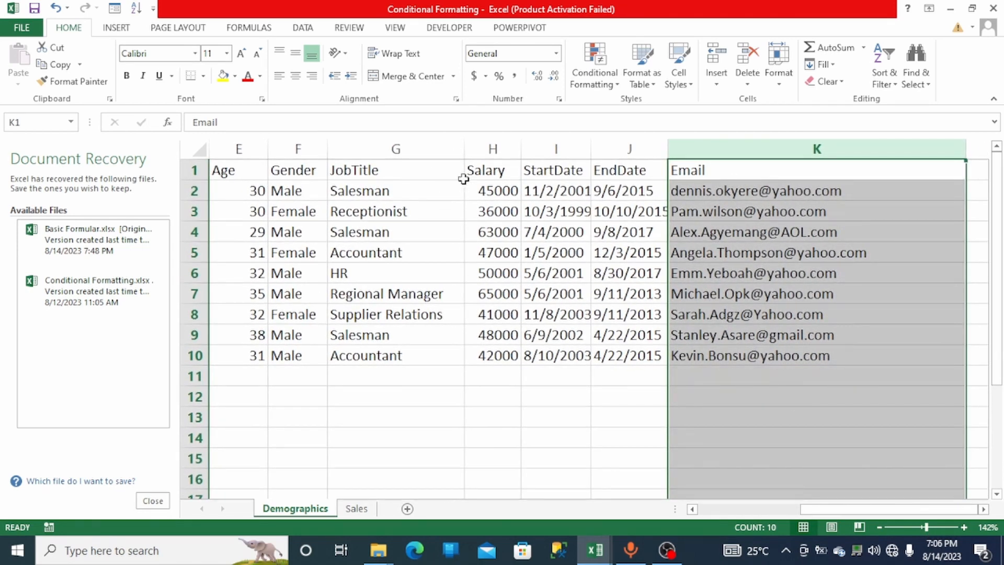
left_click(615, 92)
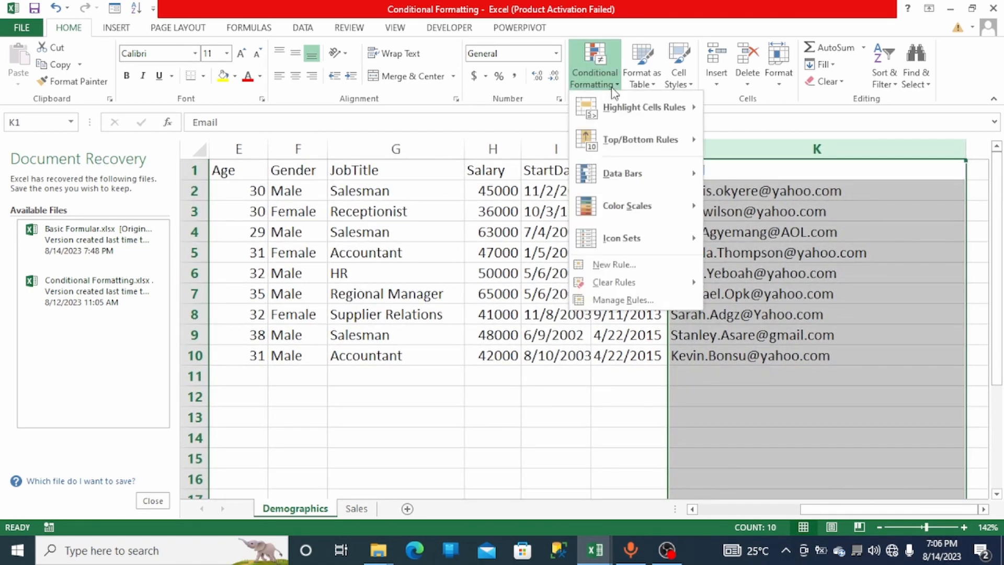
mouse_move(616, 107)
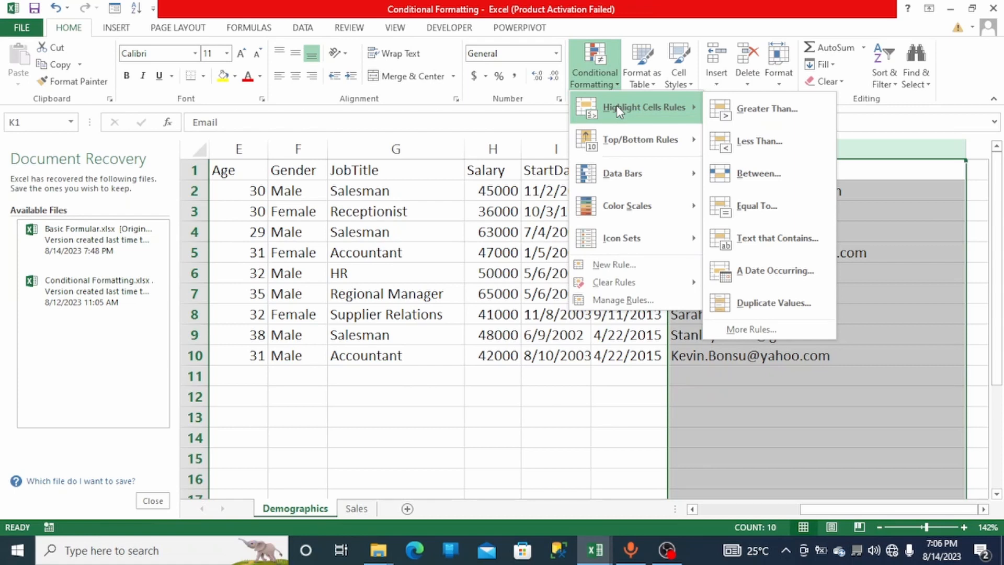
left_click(753, 246)
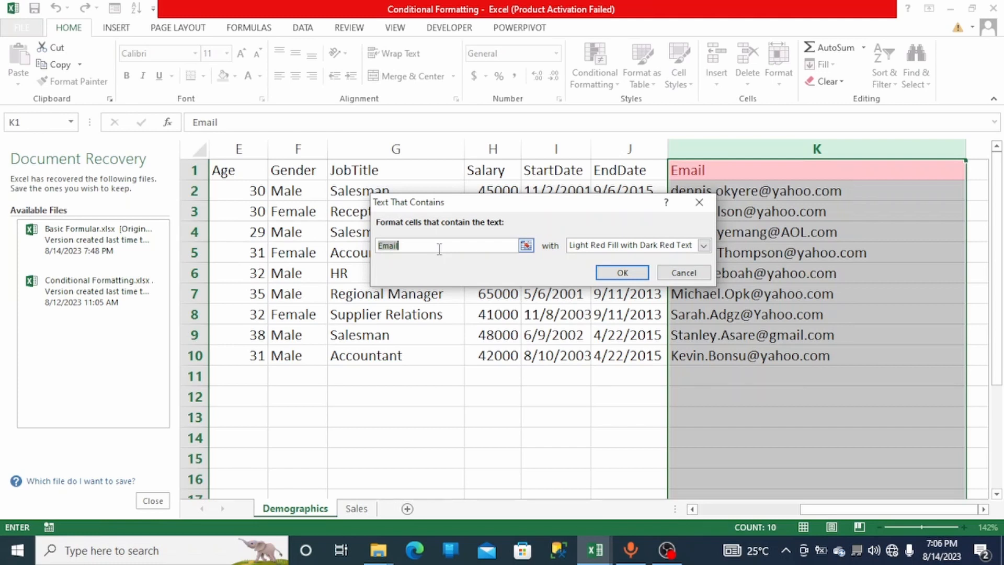
key("BackSpace")
type("g")
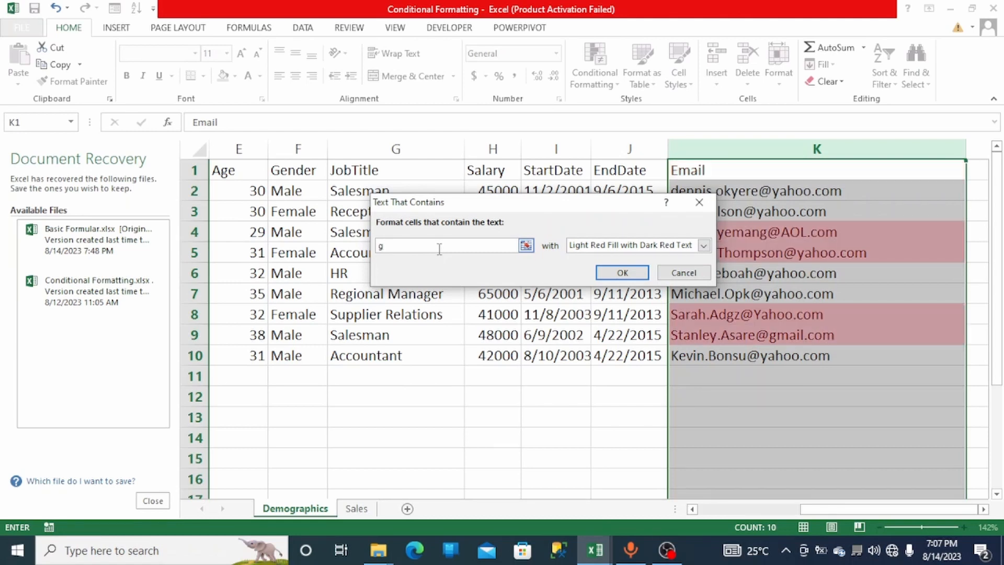
type("mail")
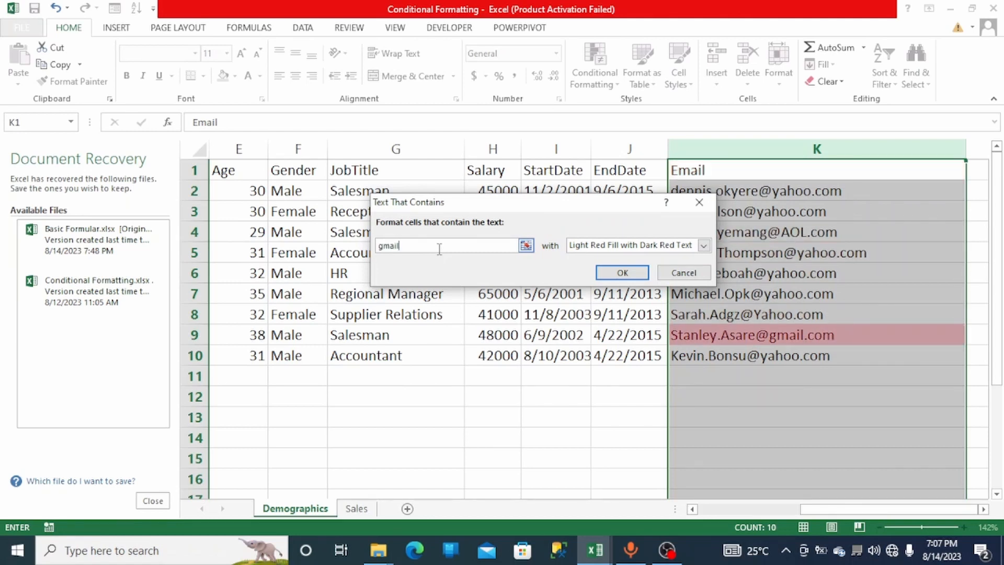
left_click(598, 273)
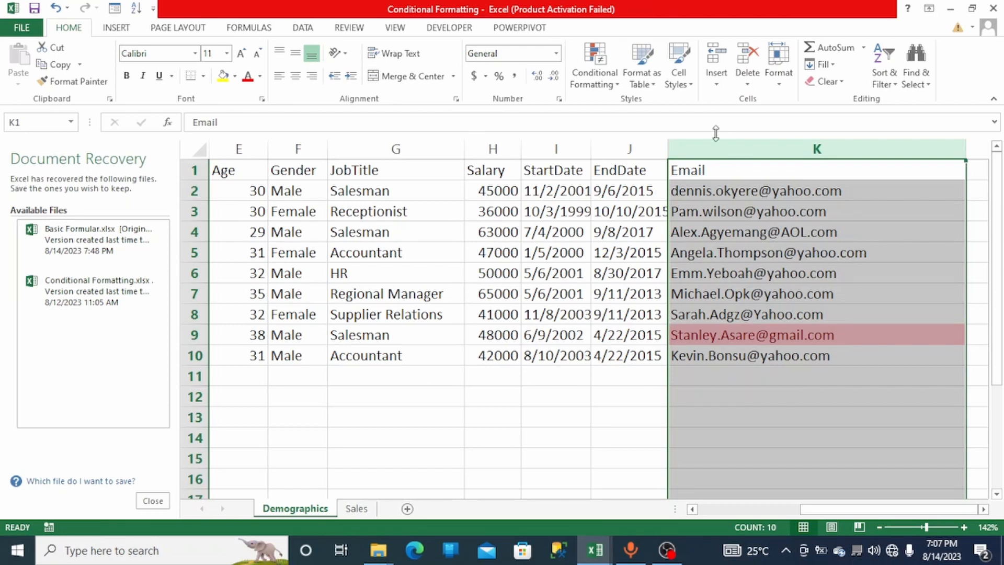
left_click(606, 89)
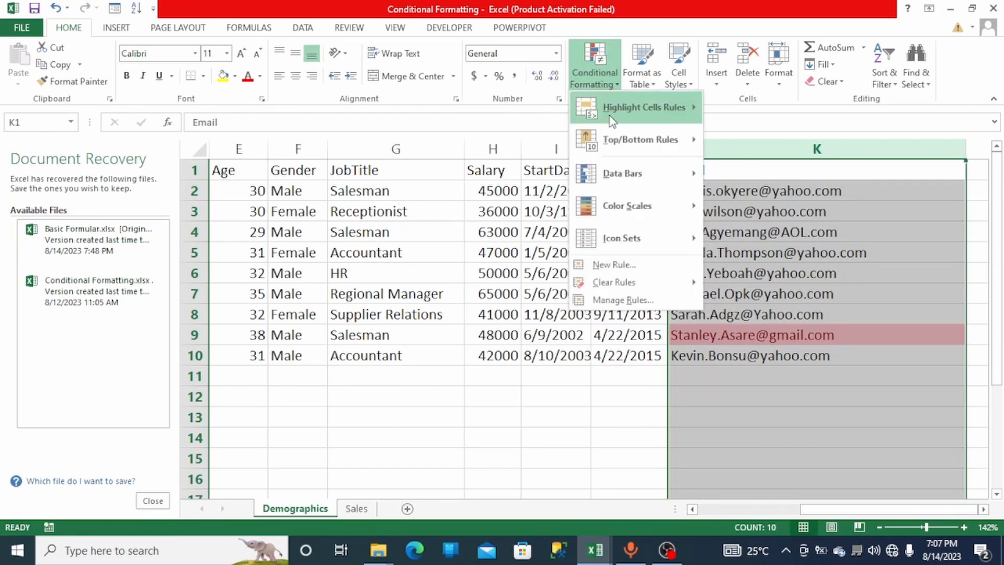
mouse_move(645, 137)
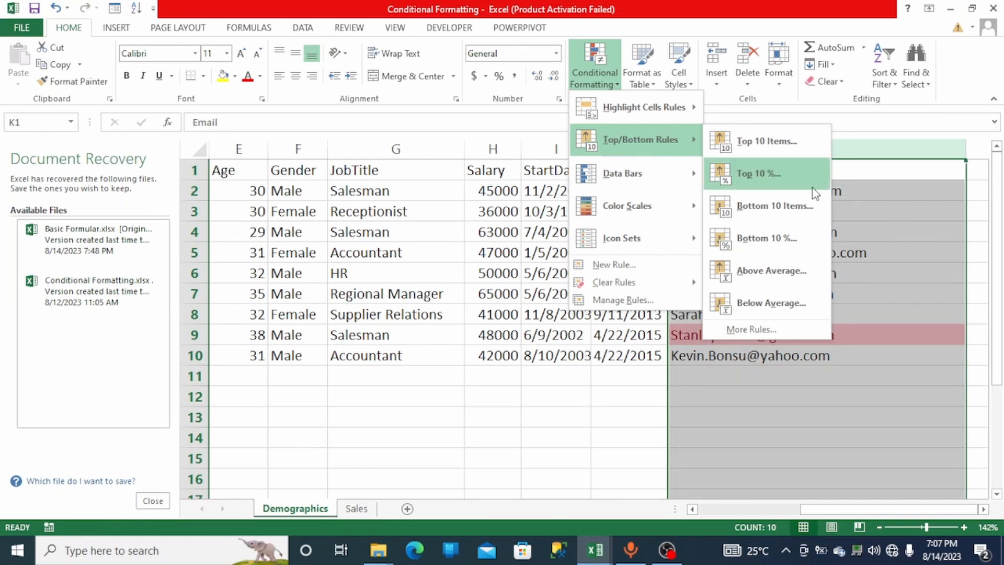
mouse_move(649, 107)
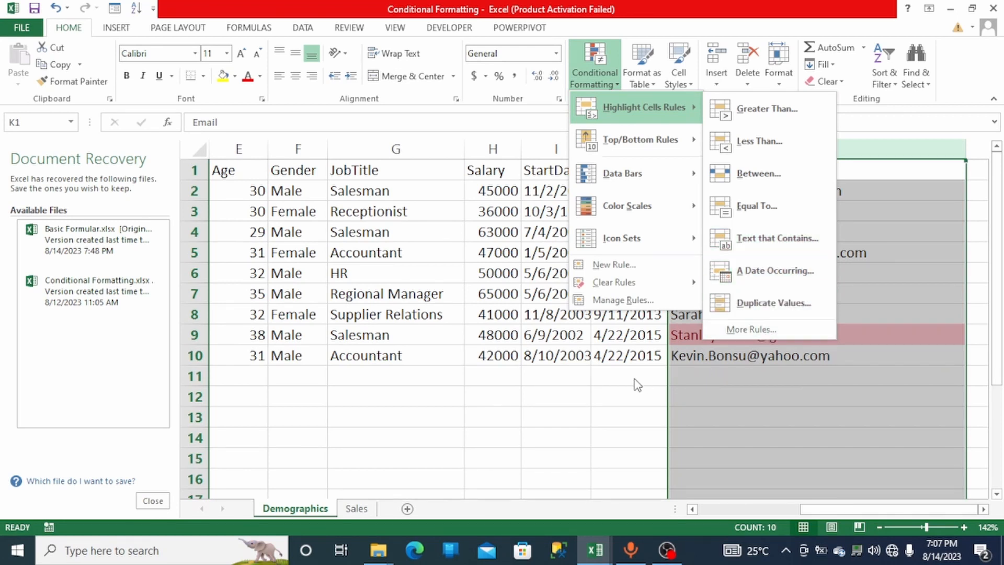
key("Escape")
key("Escape")
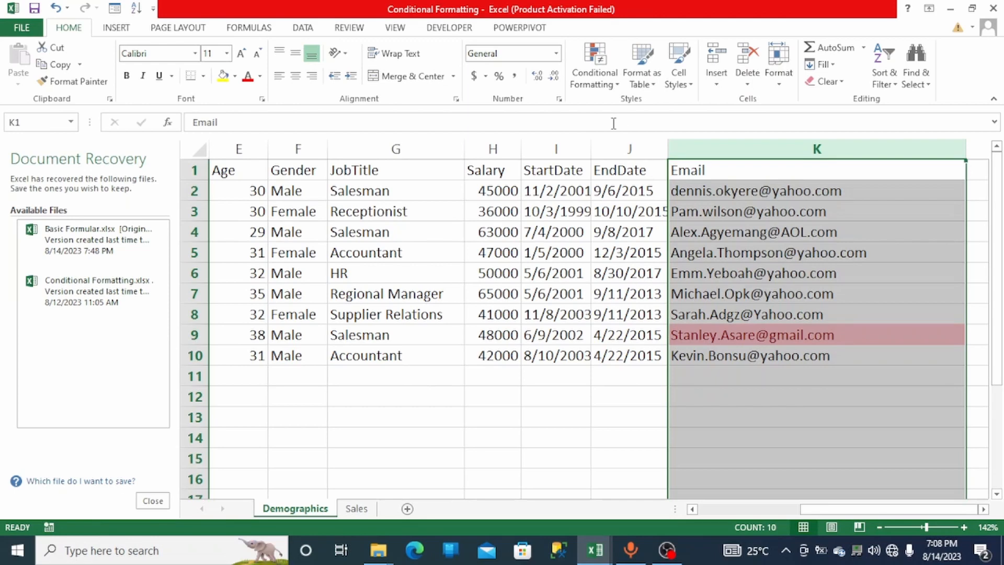
- Clear the conditional formatting rules from the selected Email column
left_click(615, 87)
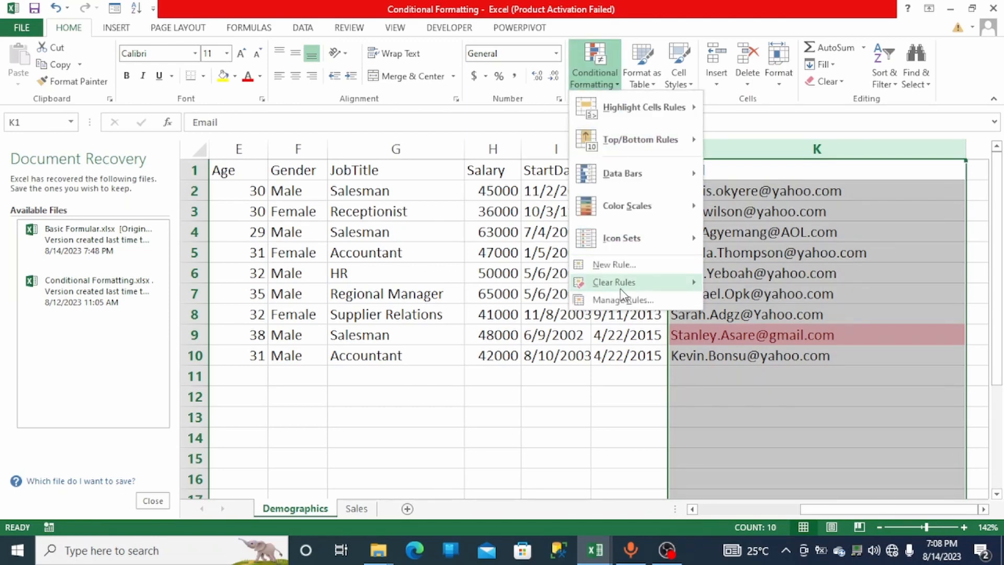
mouse_move(619, 245)
mouse_move(661, 283)
left_click(732, 283)
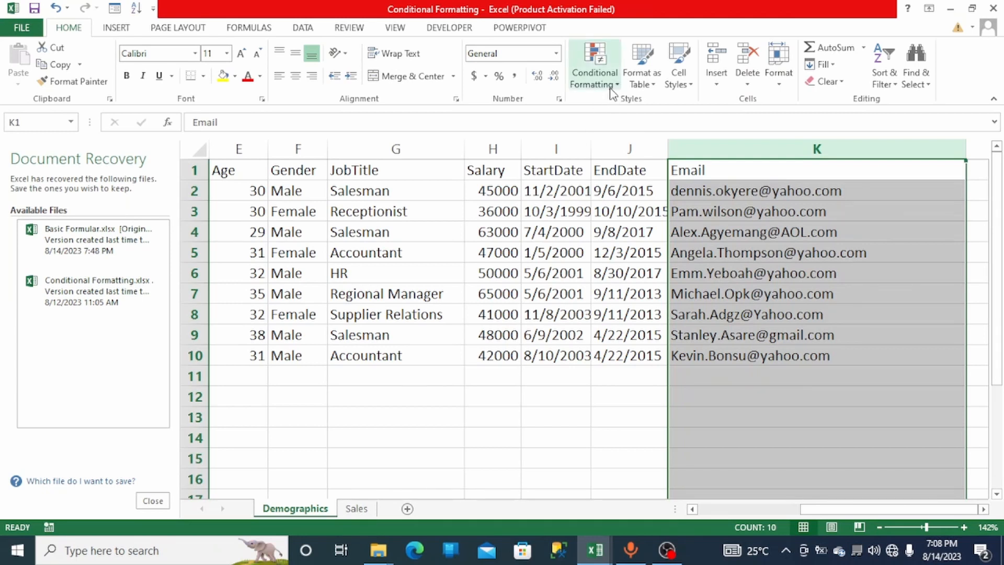
- Fill the last email address in K10 down into K11 to create a duplicate entry
left_click(647, 391)
double_click(690, 359)
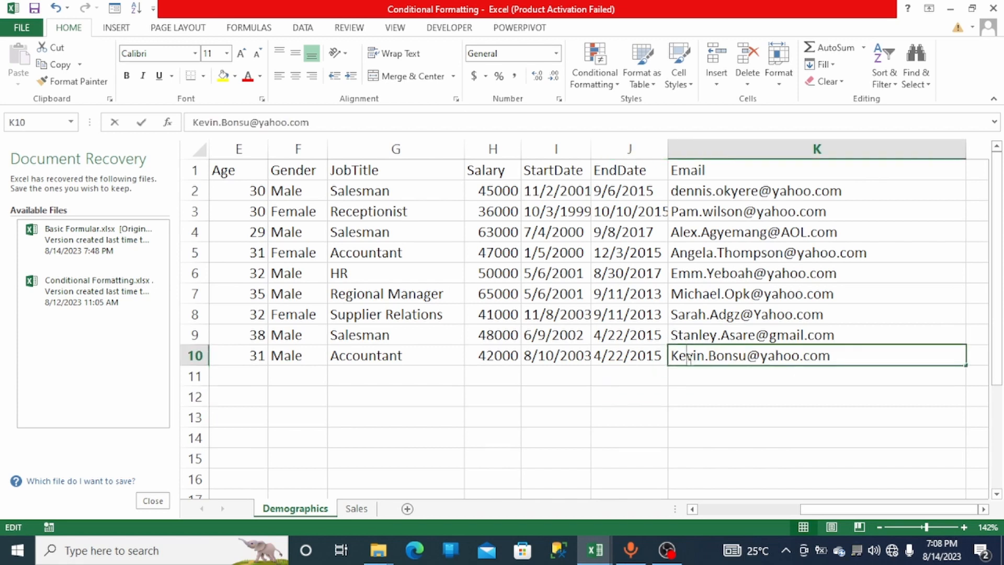
left_click_drag(674, 360, 700, 356)
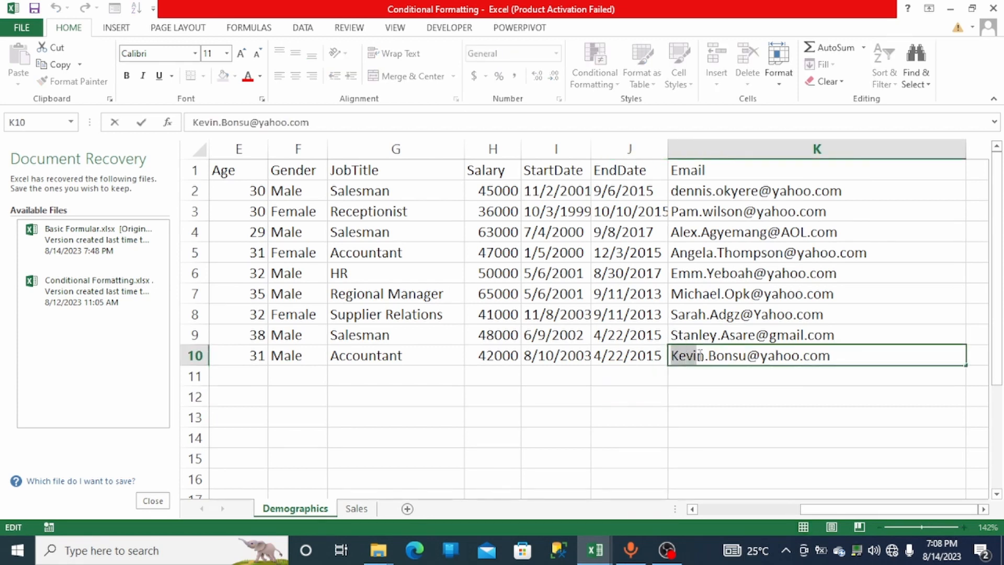
left_click(877, 381)
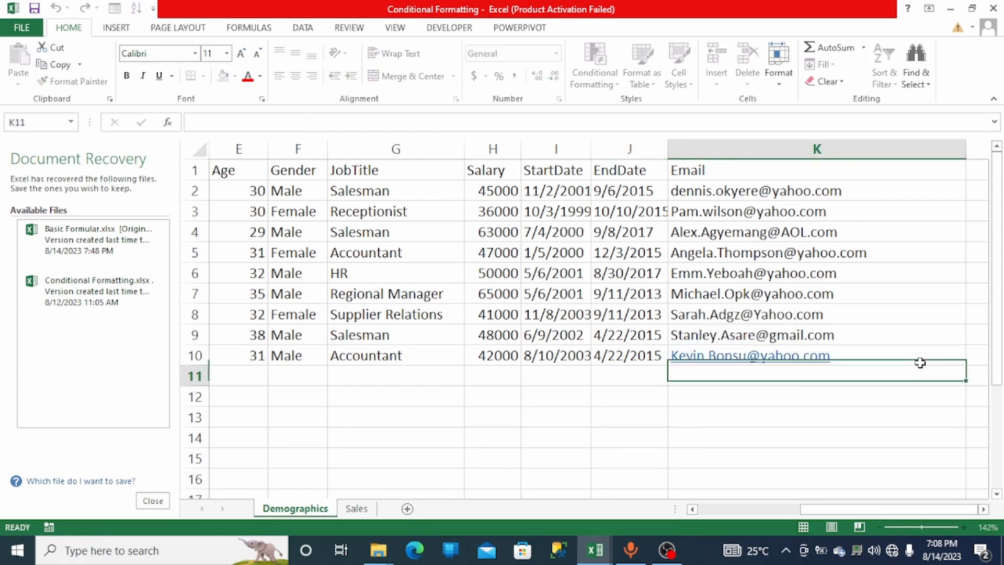
left_click(964, 352)
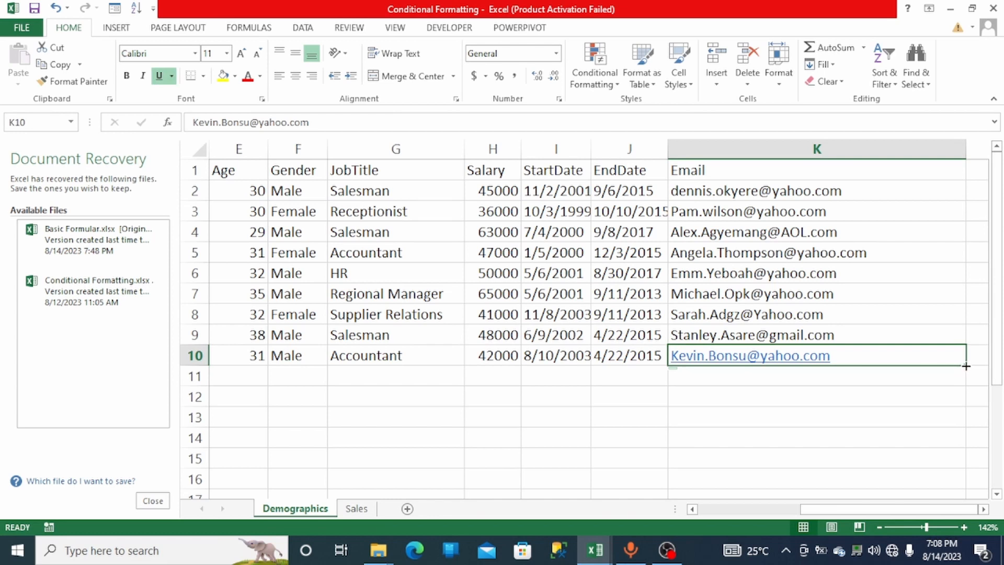
left_click_drag(967, 368, 965, 380)
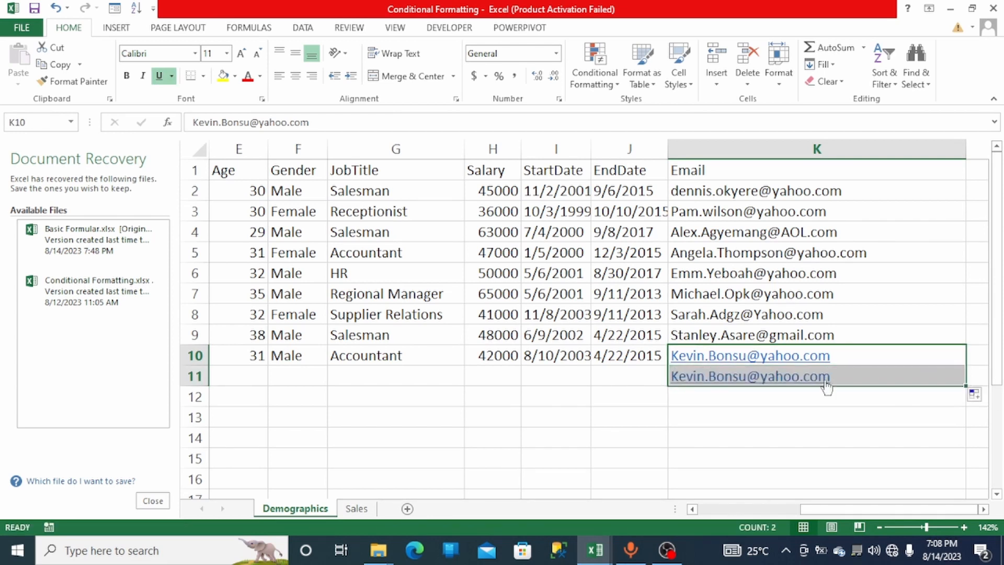
- Remove the hyperlinks from the two duplicate email cells K10 and K11
left_click(855, 351)
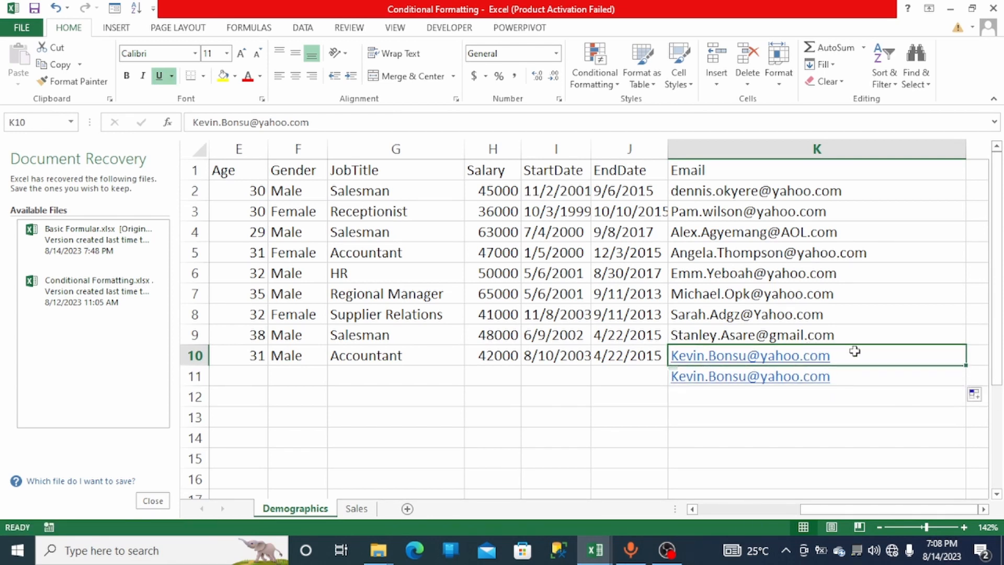
double_click(852, 355)
left_click_drag(852, 354, 655, 343)
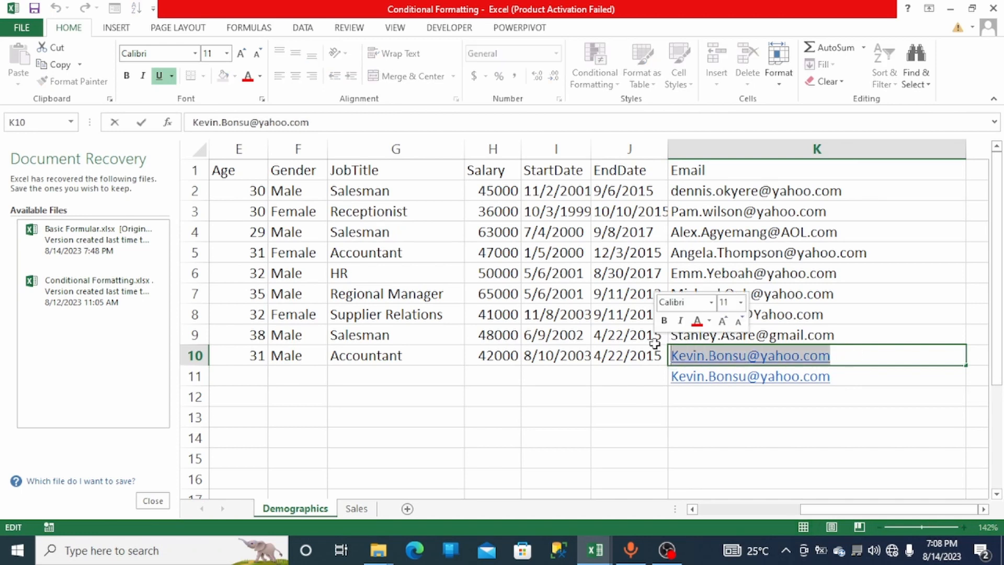
left_click(847, 381)
left_click_drag(846, 381, 779, 353)
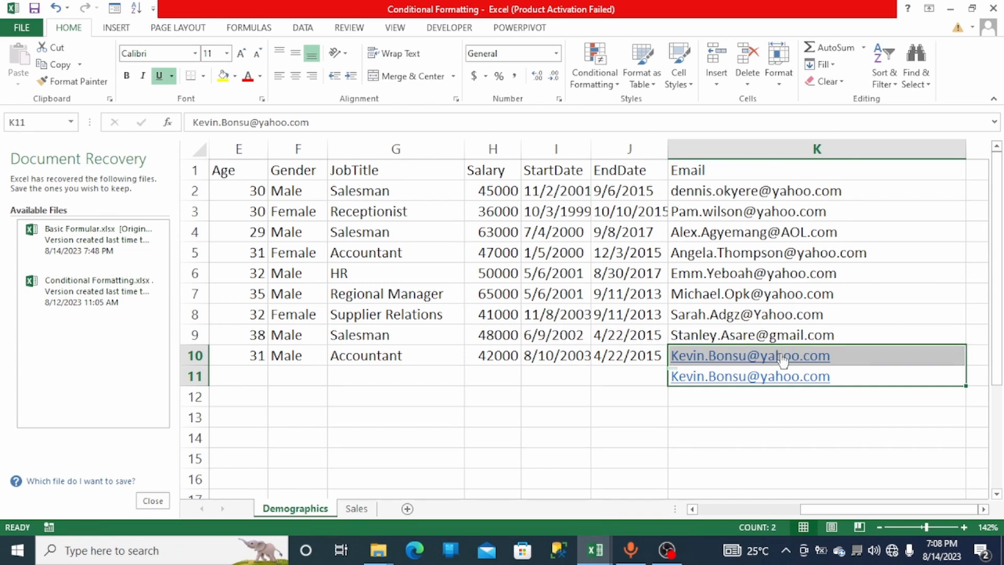
right_click(783, 361)
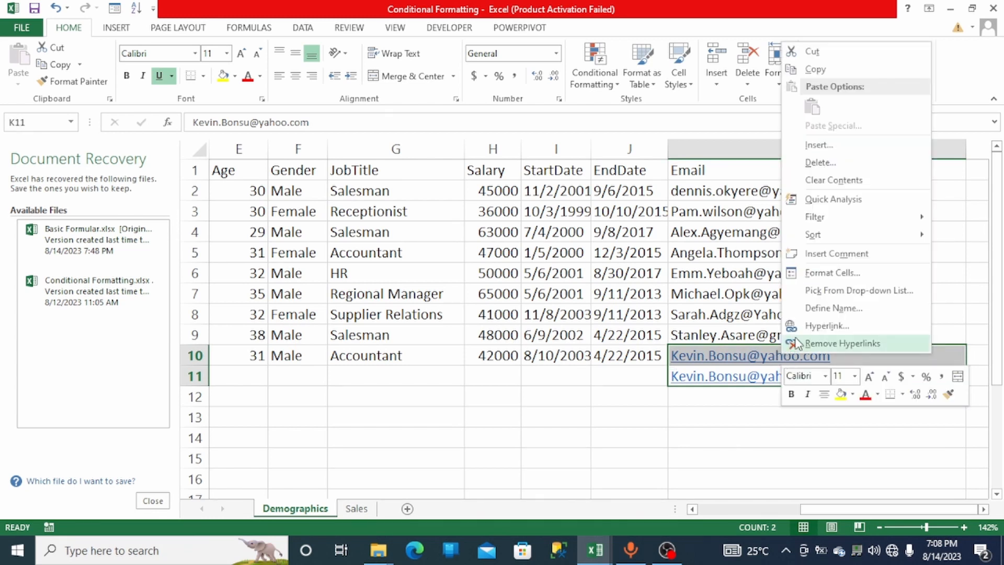
left_click(797, 344)
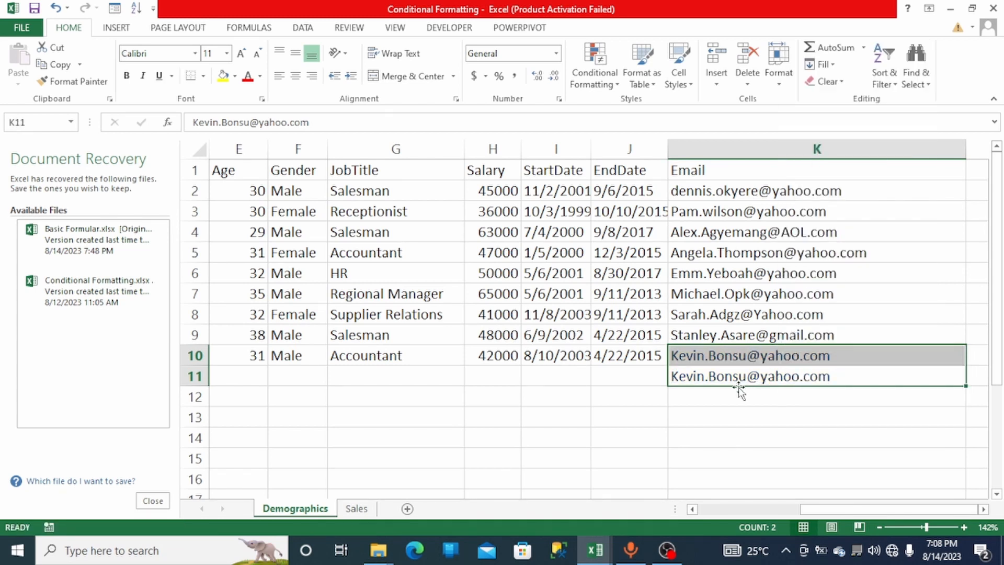
left_click(785, 397)
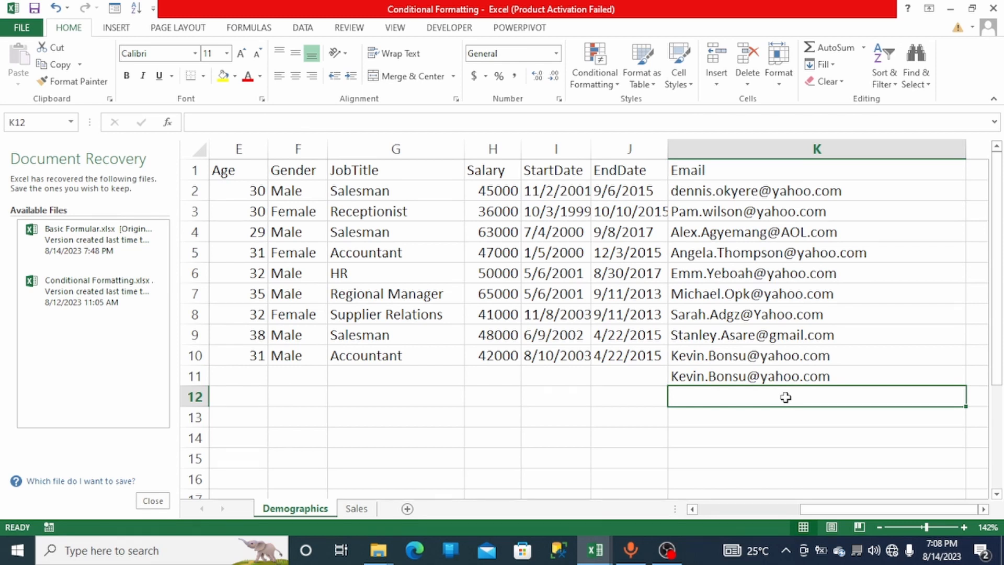
- Highlight duplicate values in the Email column with Light Red Fill with Dark Red Text
left_click(793, 146)
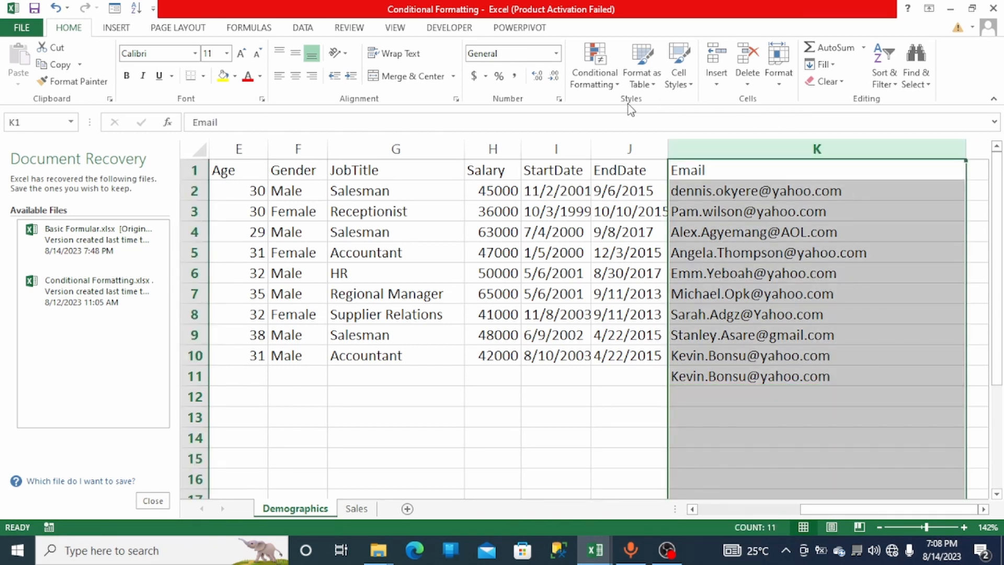
left_click(617, 84)
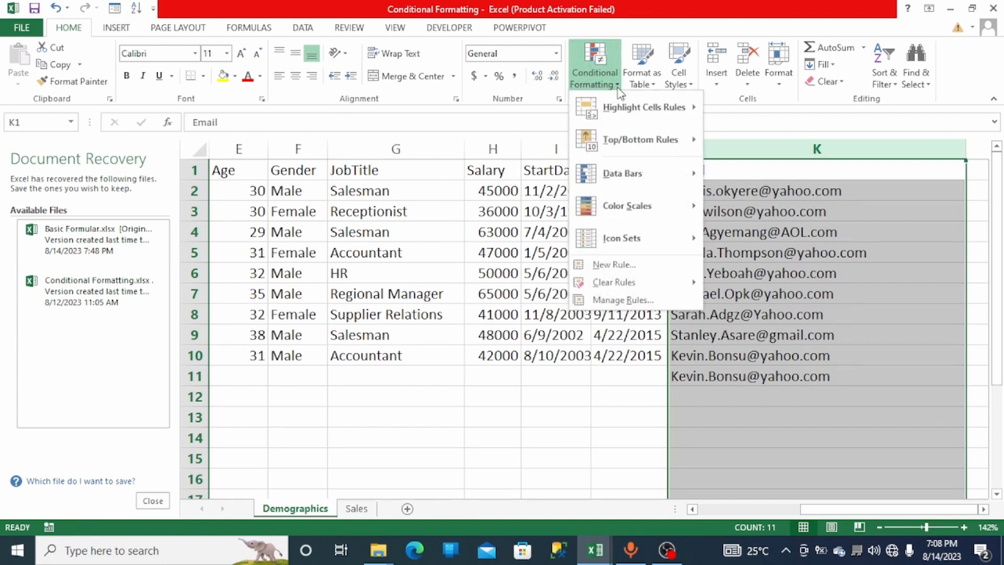
mouse_move(619, 205)
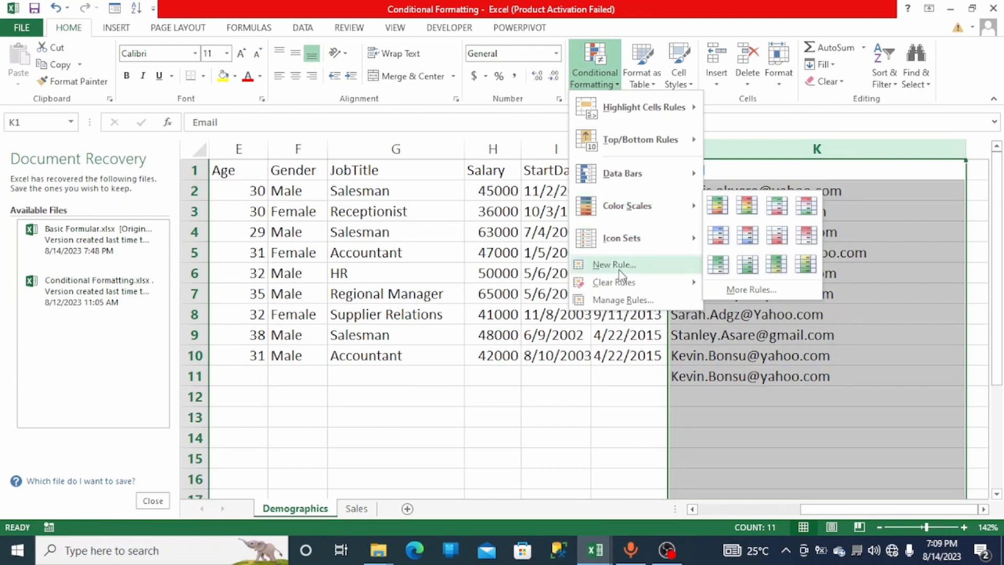
mouse_move(620, 285)
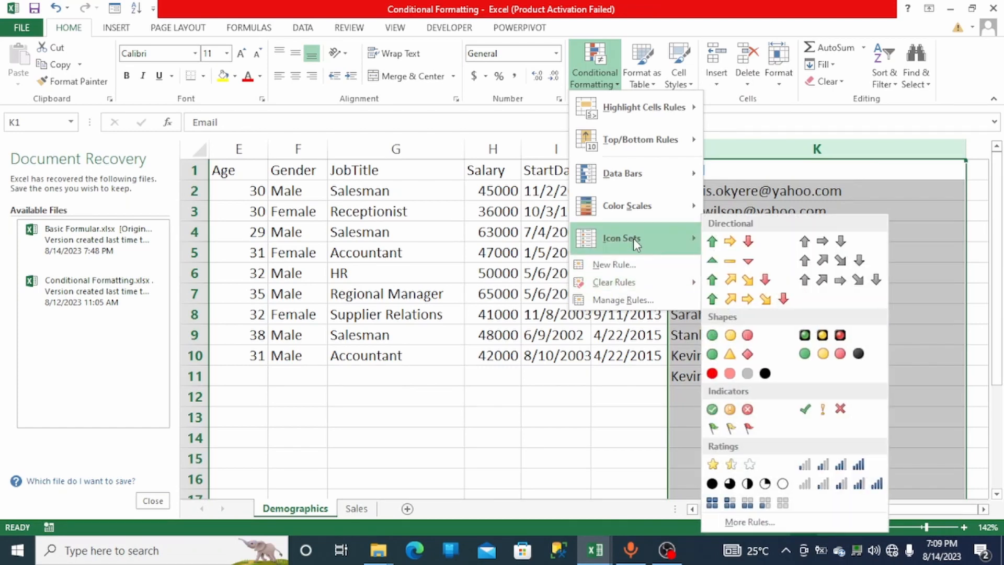
mouse_move(649, 106)
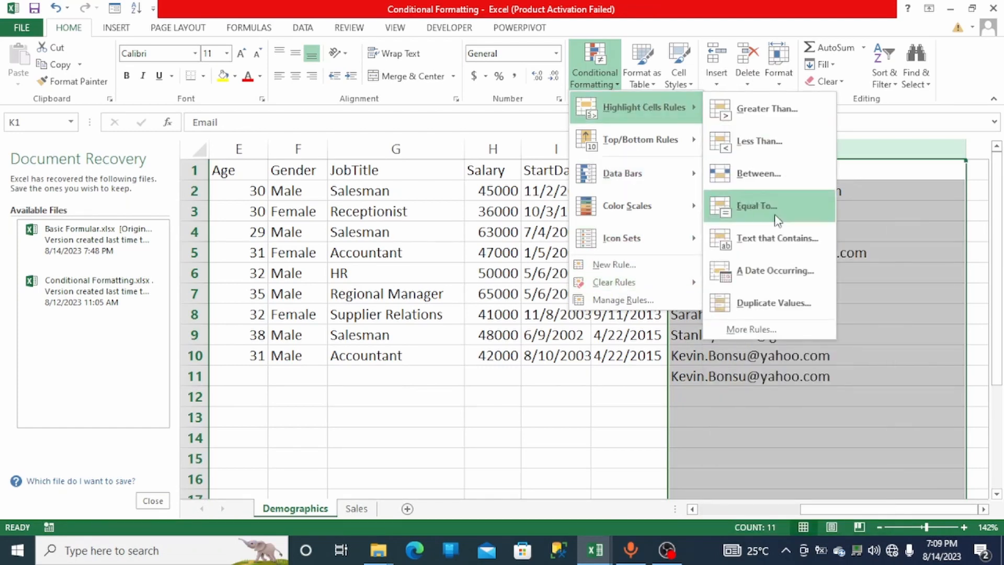
left_click(762, 306)
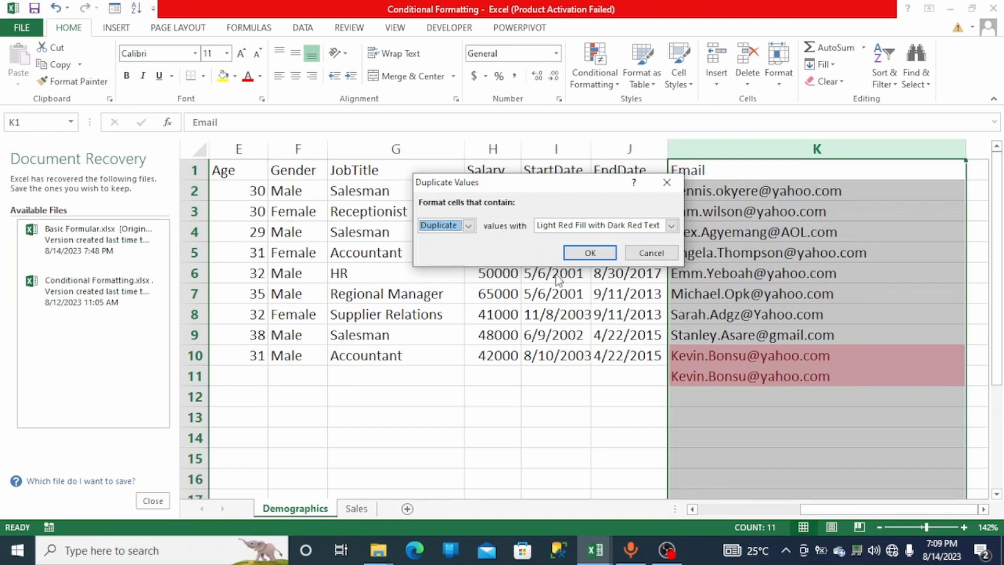
left_click(579, 252)
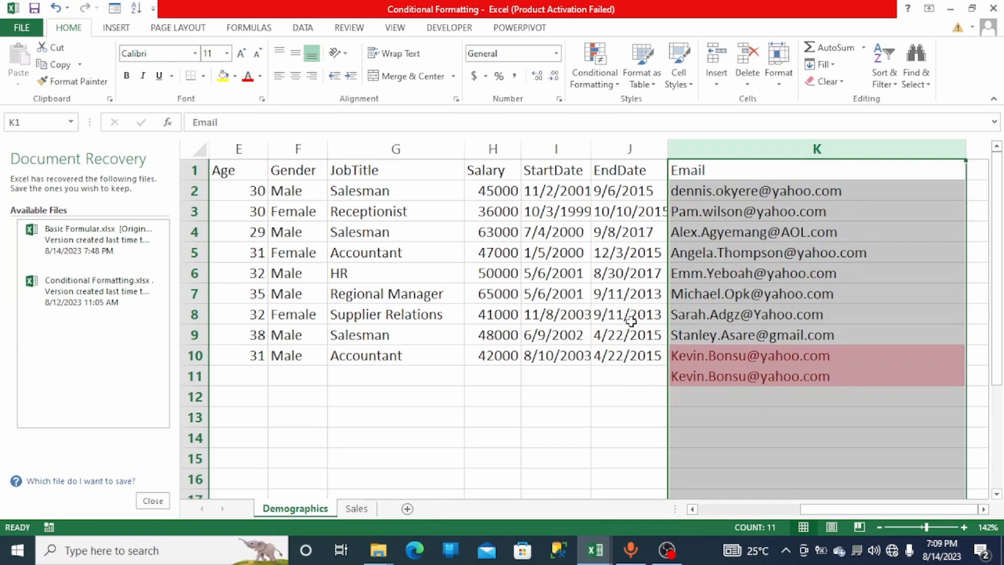
- Clear the duplicate-value highlighting rule from the selected Email column
left_click(610, 85)
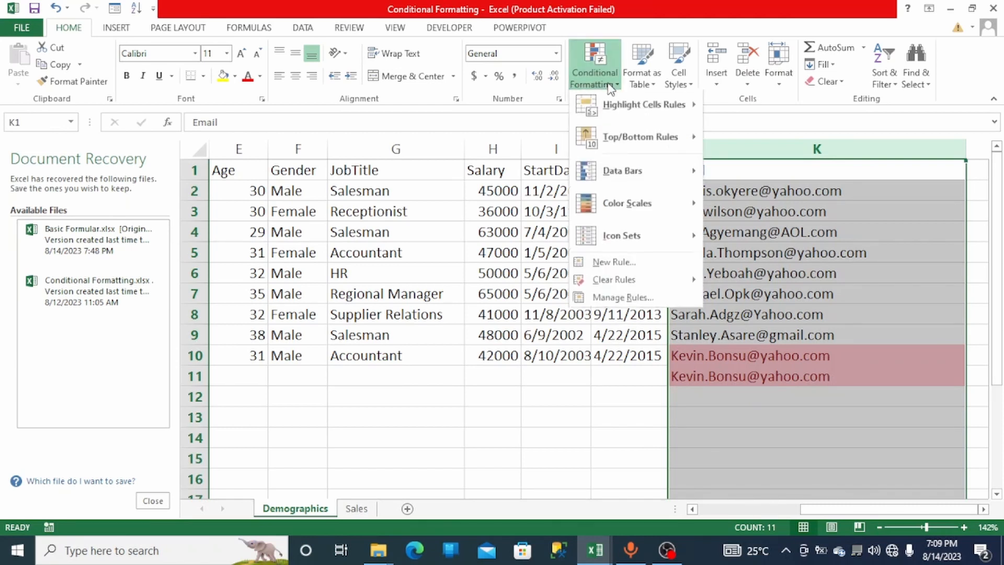
mouse_move(611, 181)
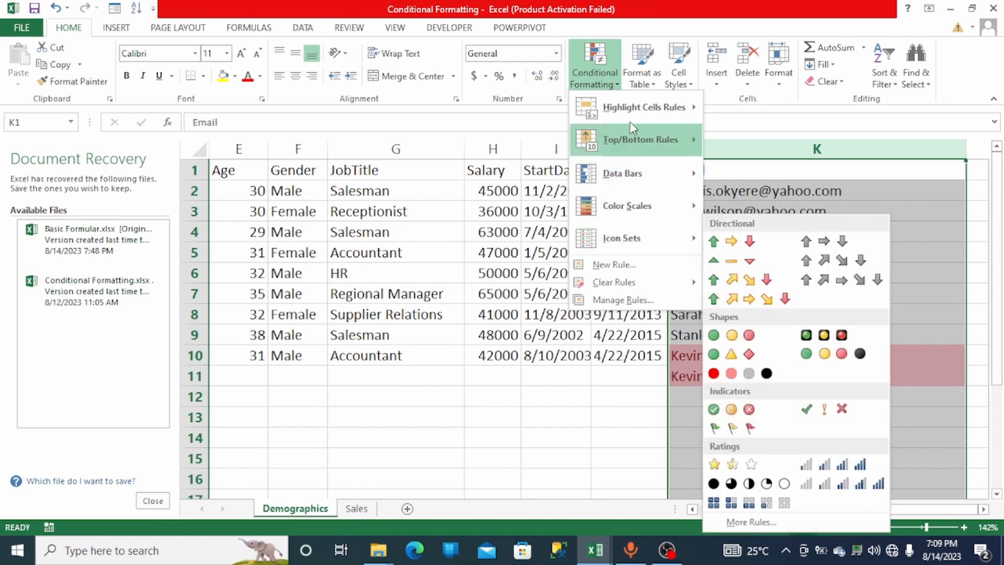
mouse_move(628, 282)
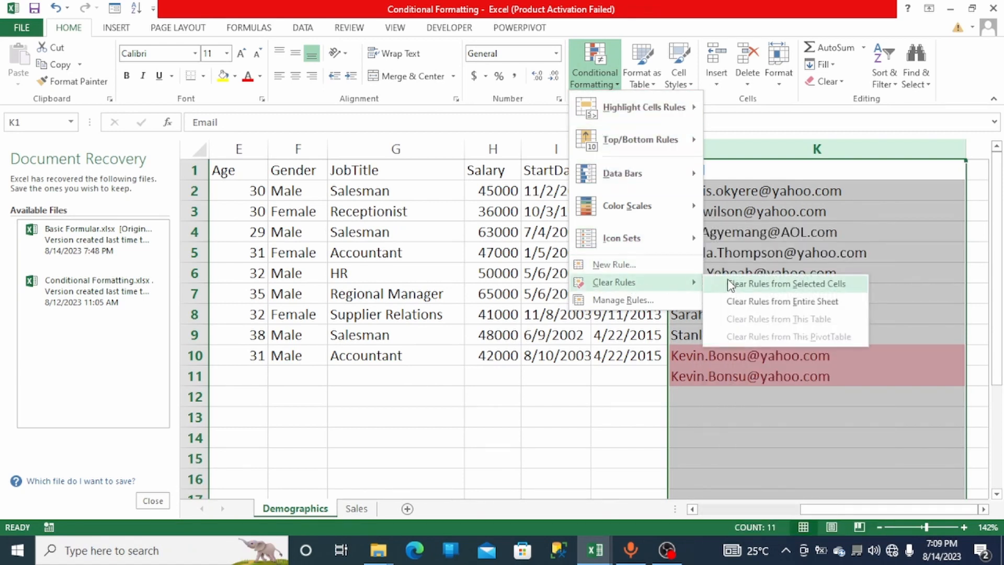
left_click(730, 286)
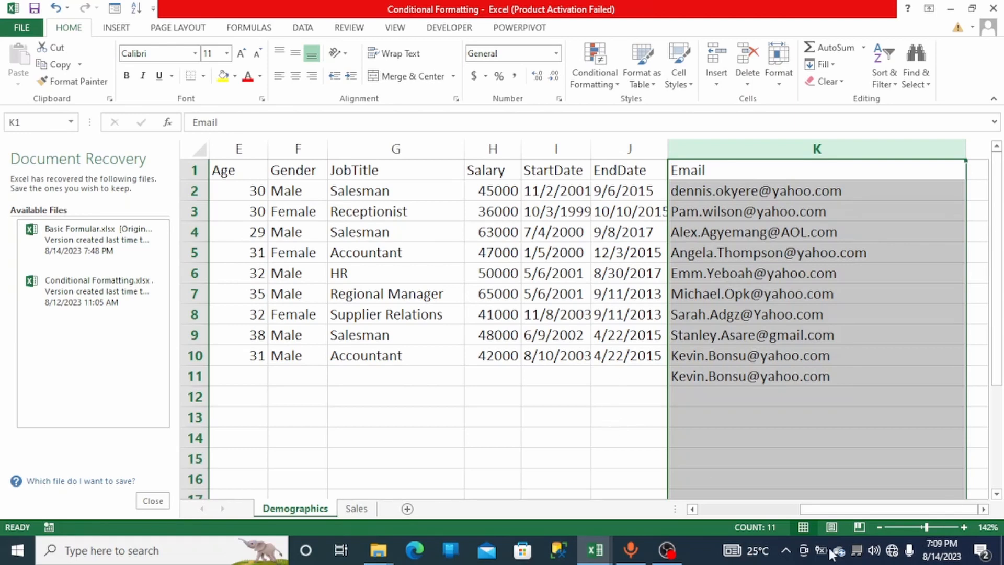
left_click(925, 528)
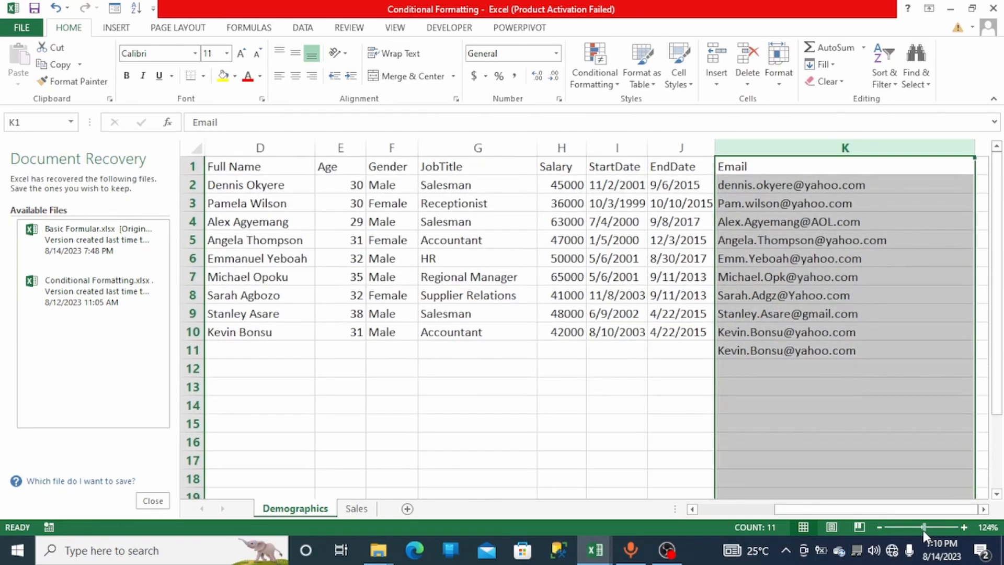
left_click(345, 148)
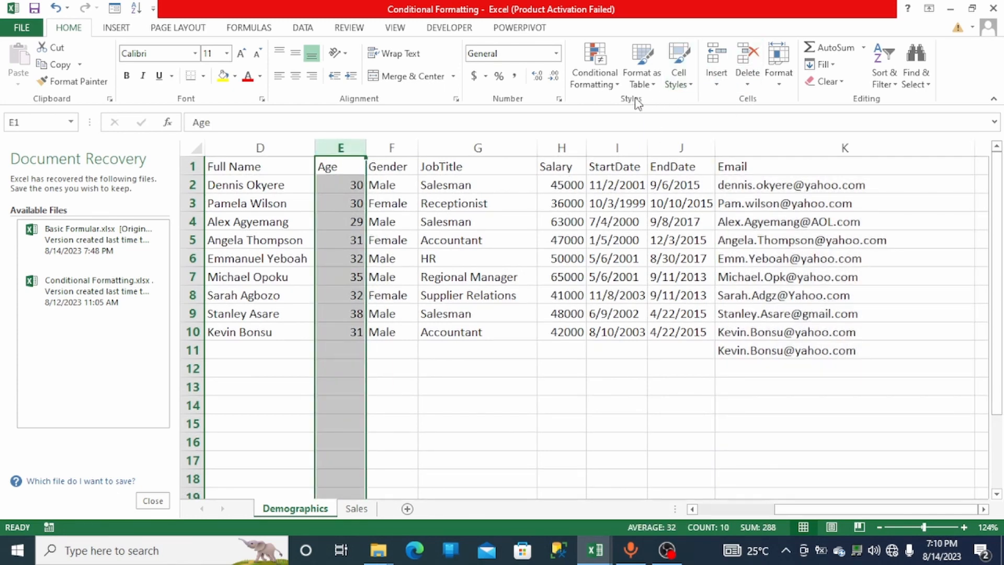
left_click(615, 90)
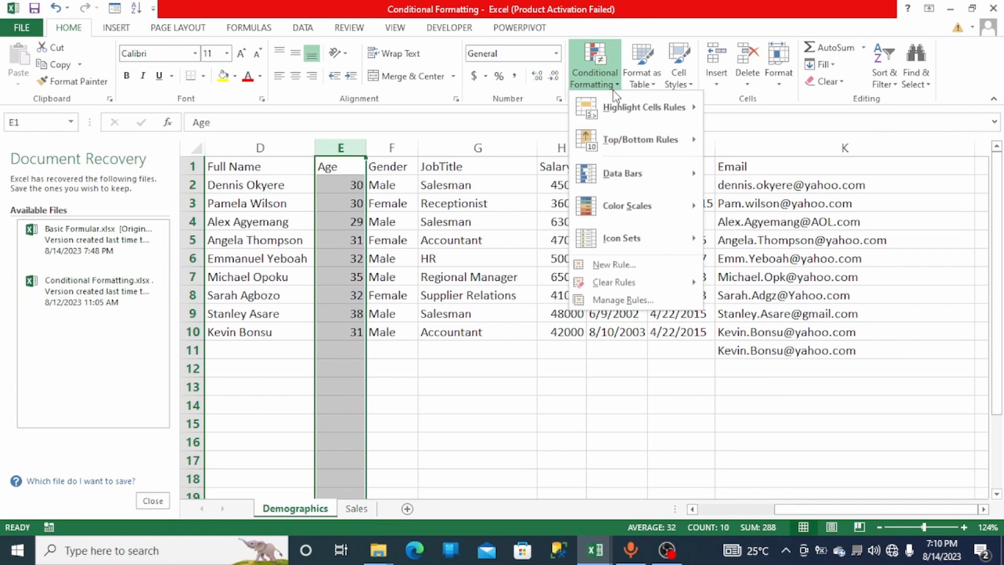
mouse_move(619, 105)
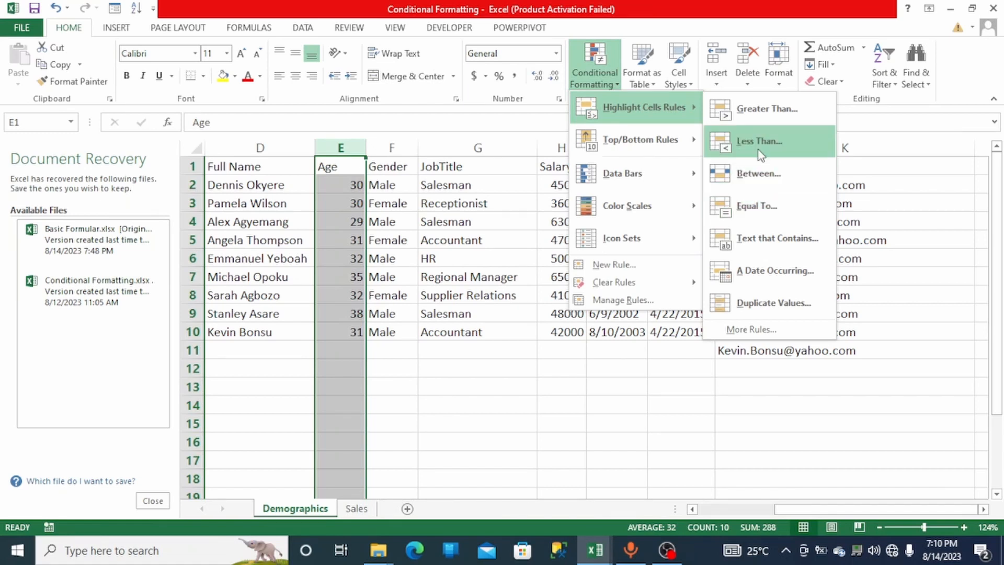
left_click(751, 108)
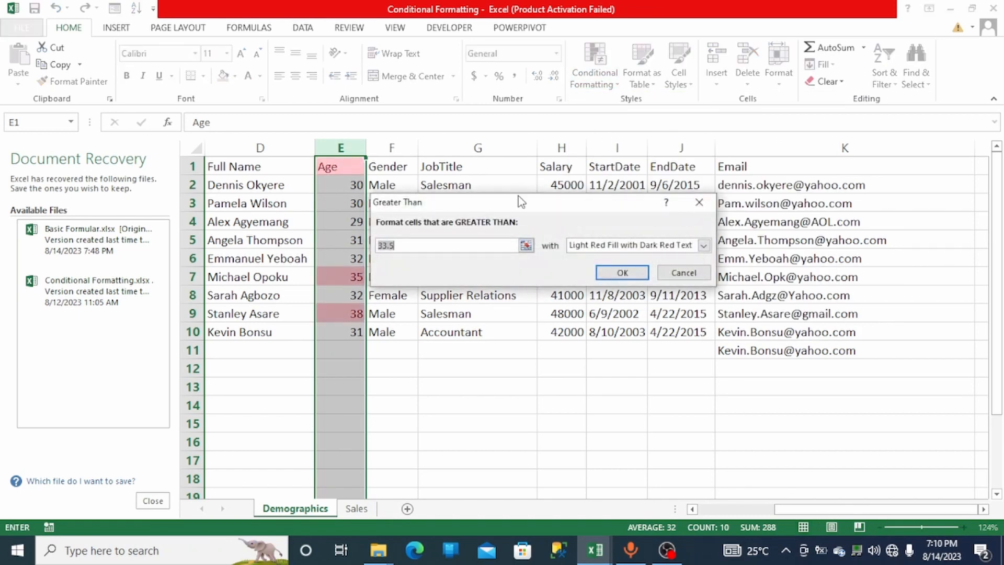
left_click_drag(519, 202, 610, 192)
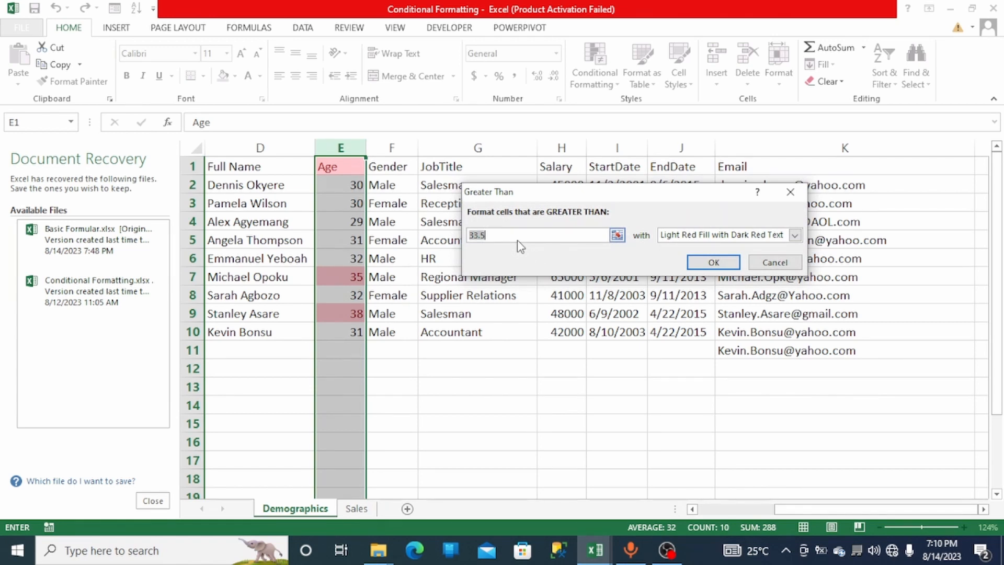
key("BackSpace")
type("2")
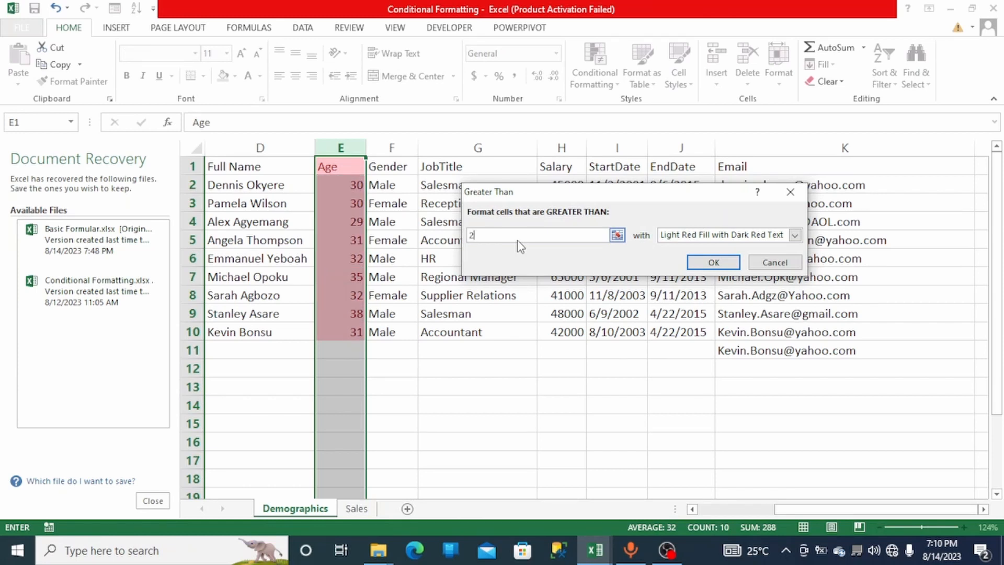
type("9")
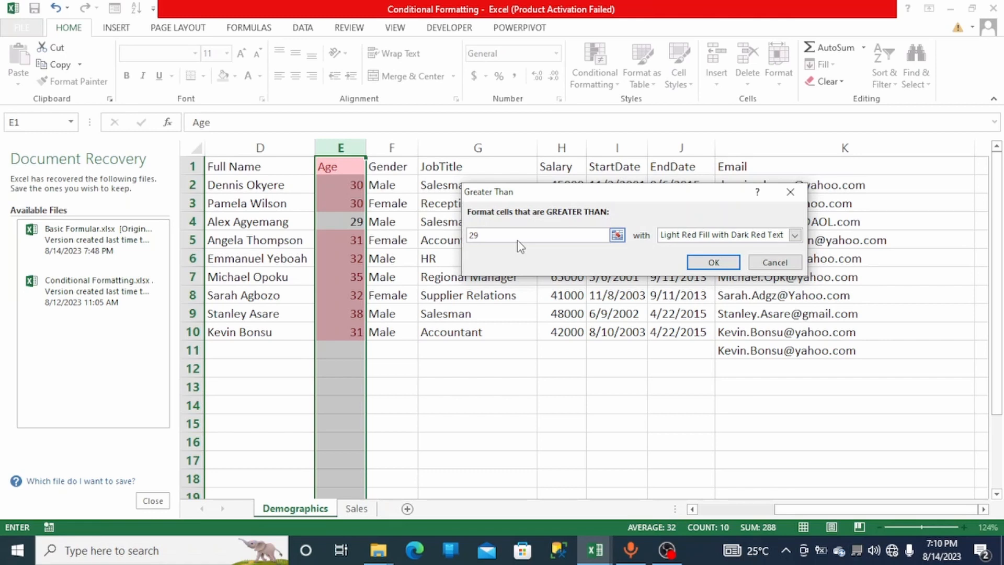
key("BackSpace")
key("BackSpace")
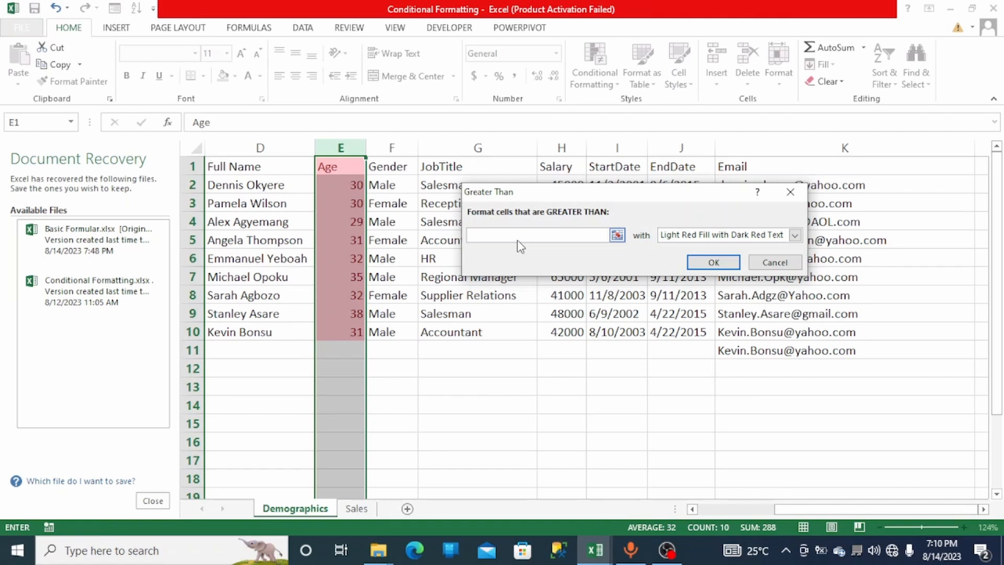
type("3")
type("5")
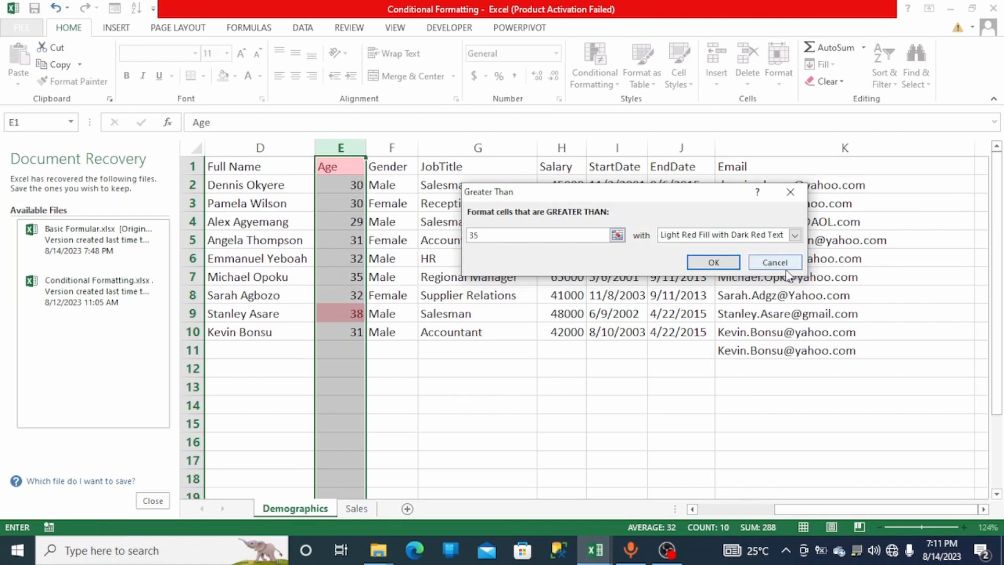
left_click(763, 264)
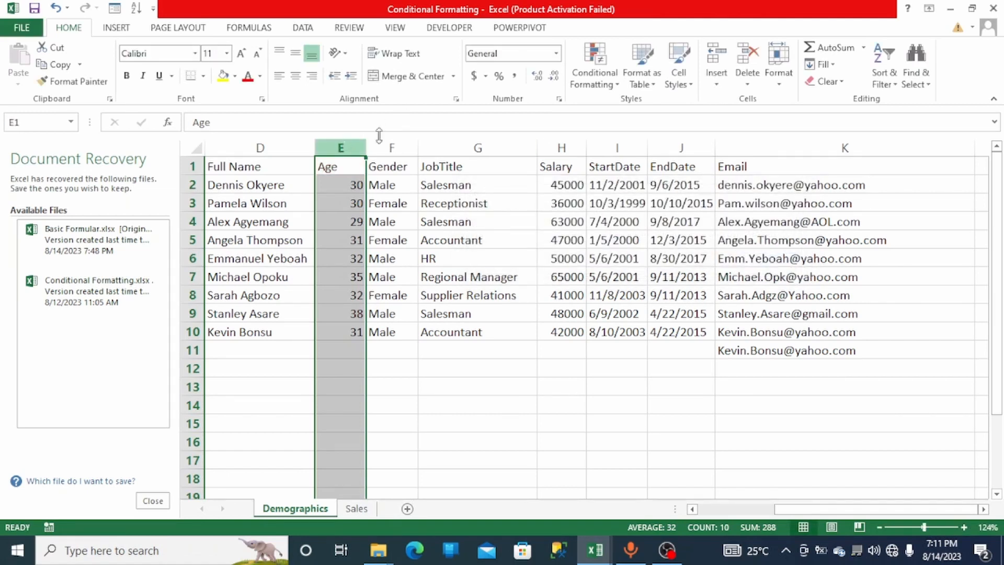
- Clear conditional formatting rules from the selected Age column
left_click(587, 84)
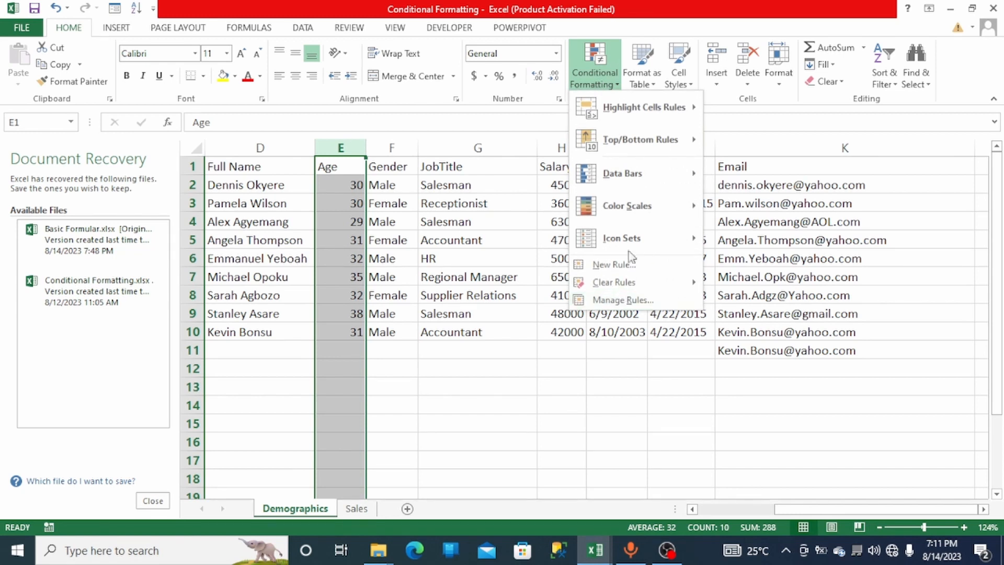
mouse_move(674, 282)
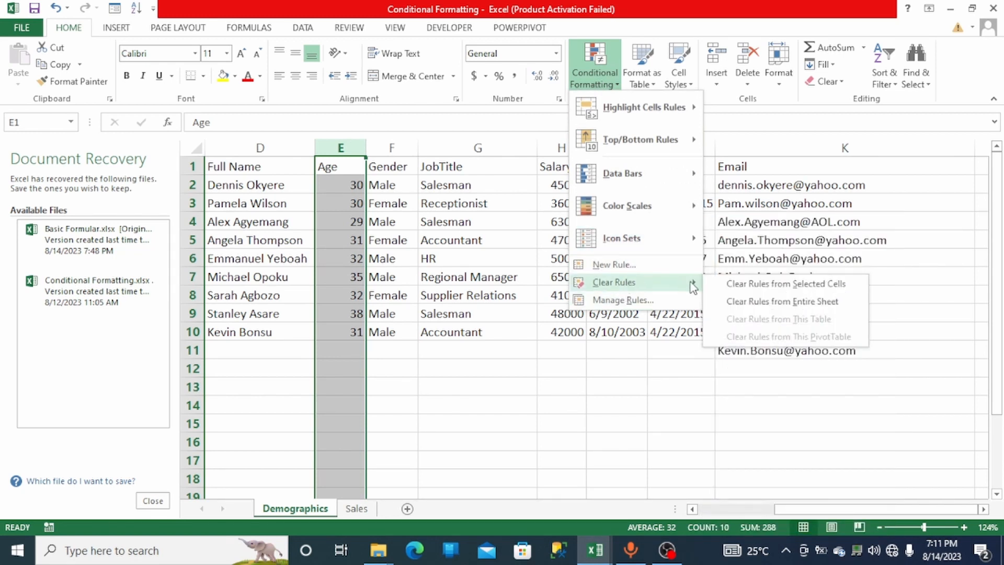
left_click(723, 287)
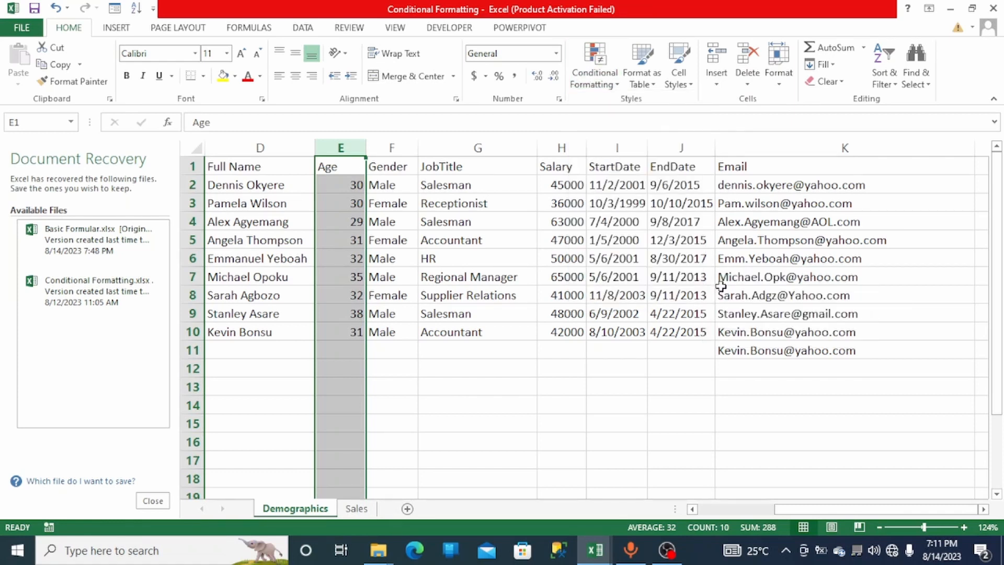
left_click(498, 390)
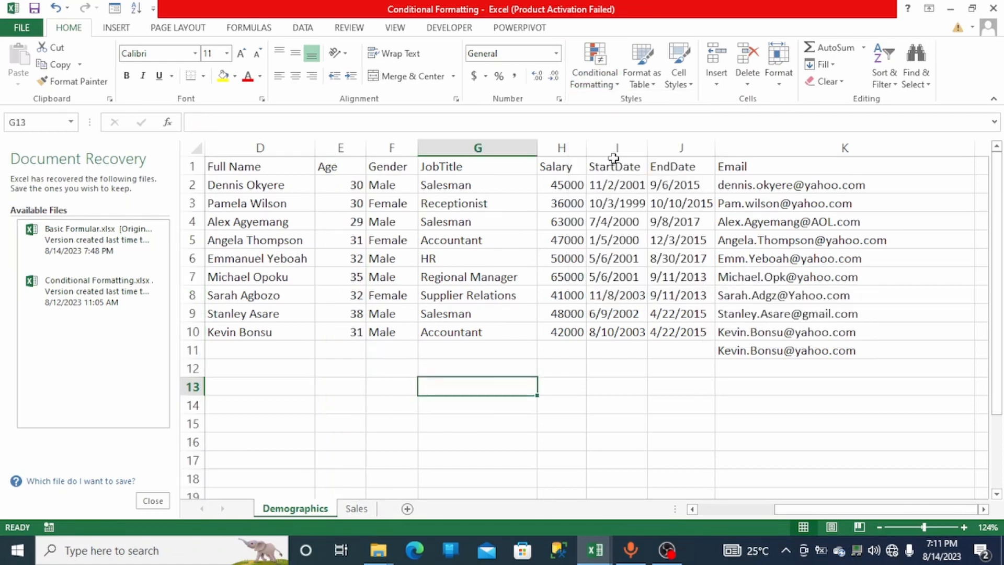
- Highlight Salary values greater than 50000 with Light Red Fill with Dark Red Text
left_click(564, 145)
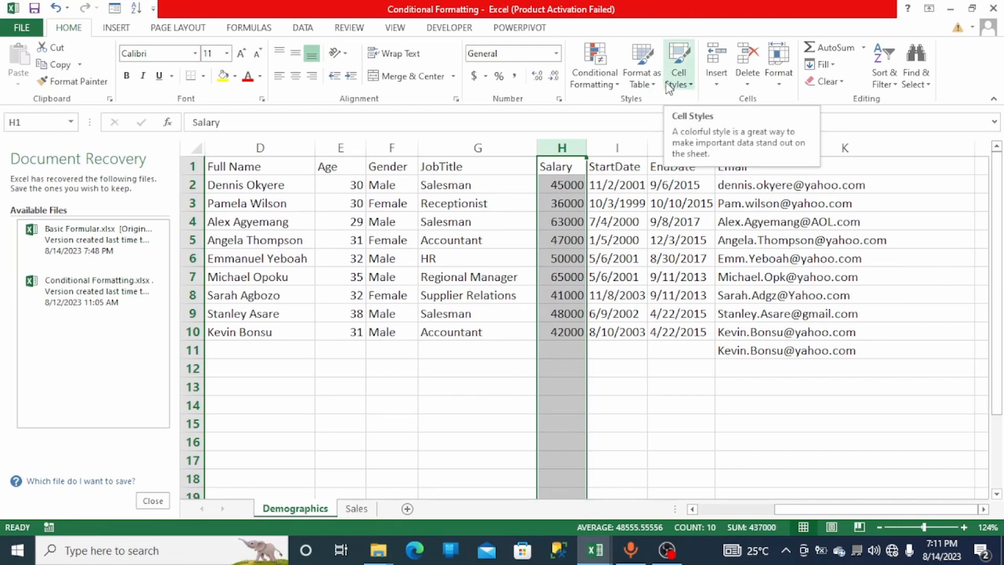
left_click(615, 96)
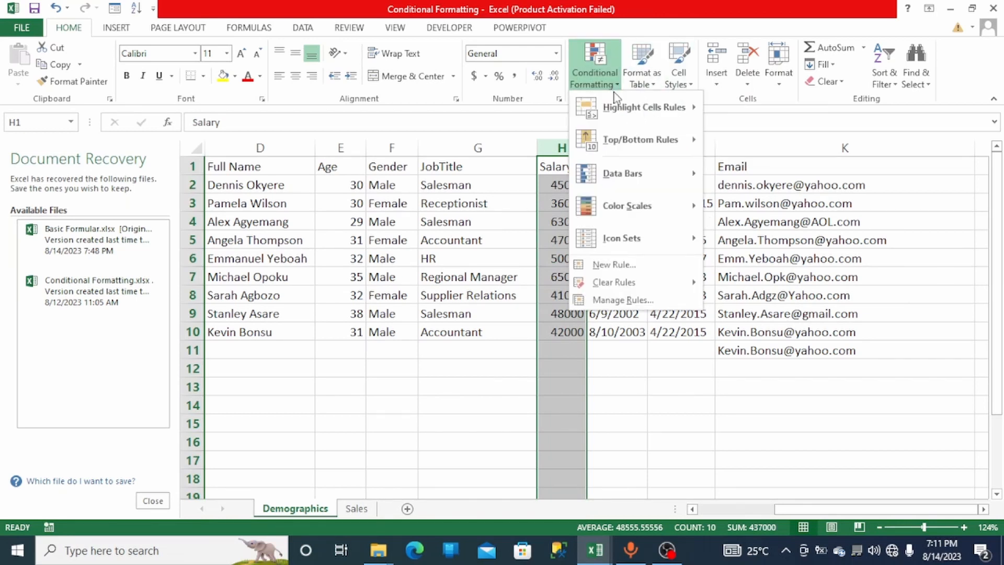
mouse_move(630, 184)
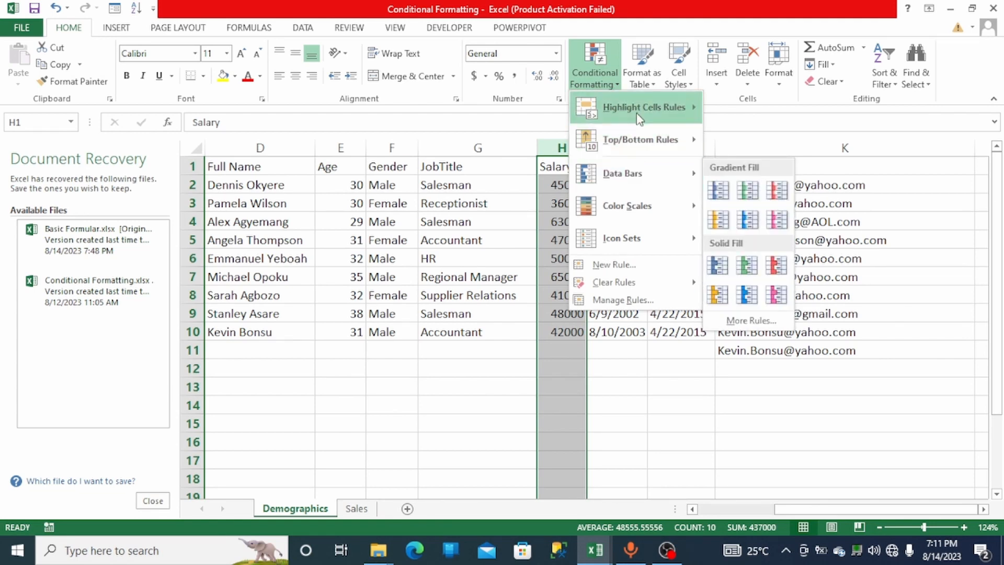
mouse_move(637, 108)
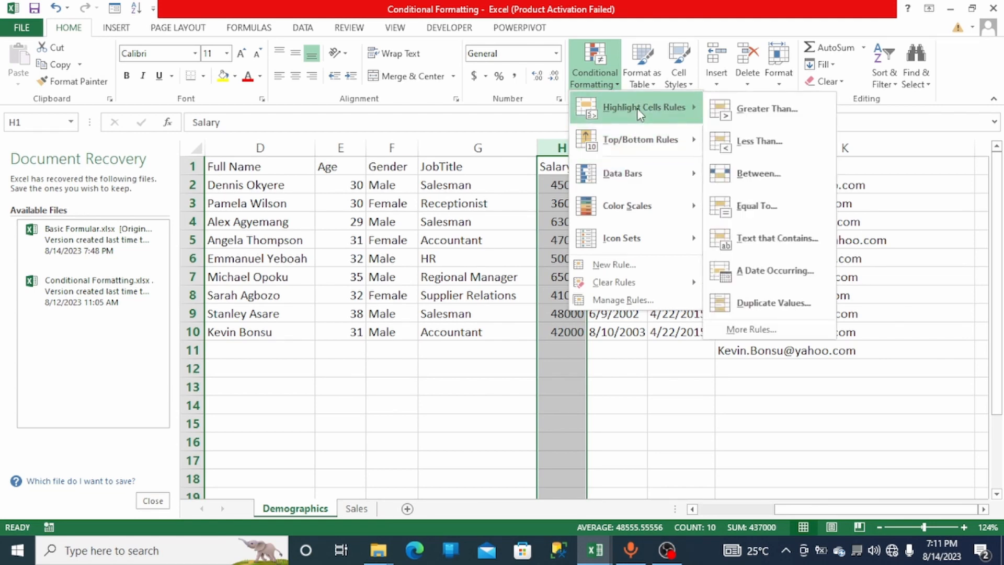
left_click(744, 121)
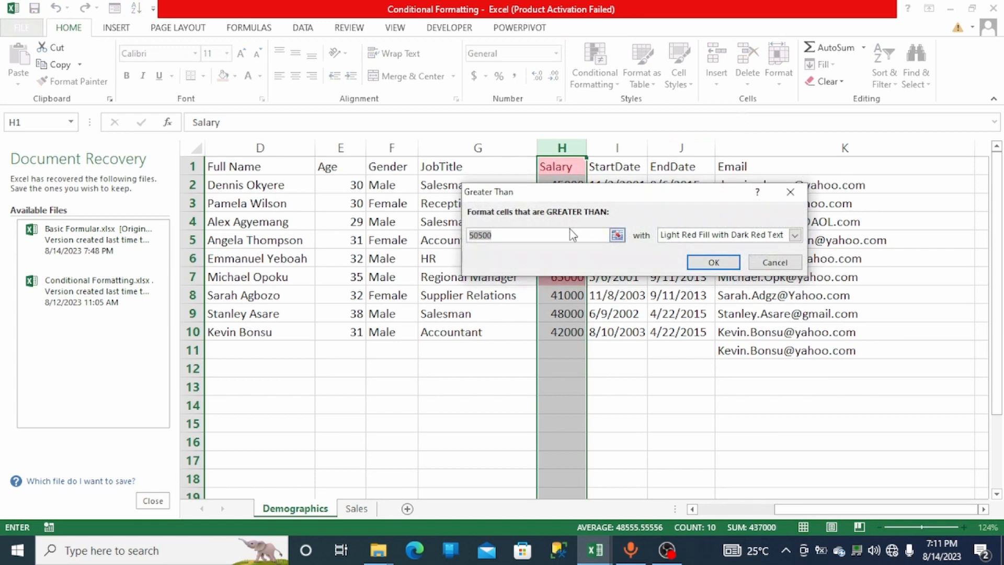
key("BackSpace")
type("40")
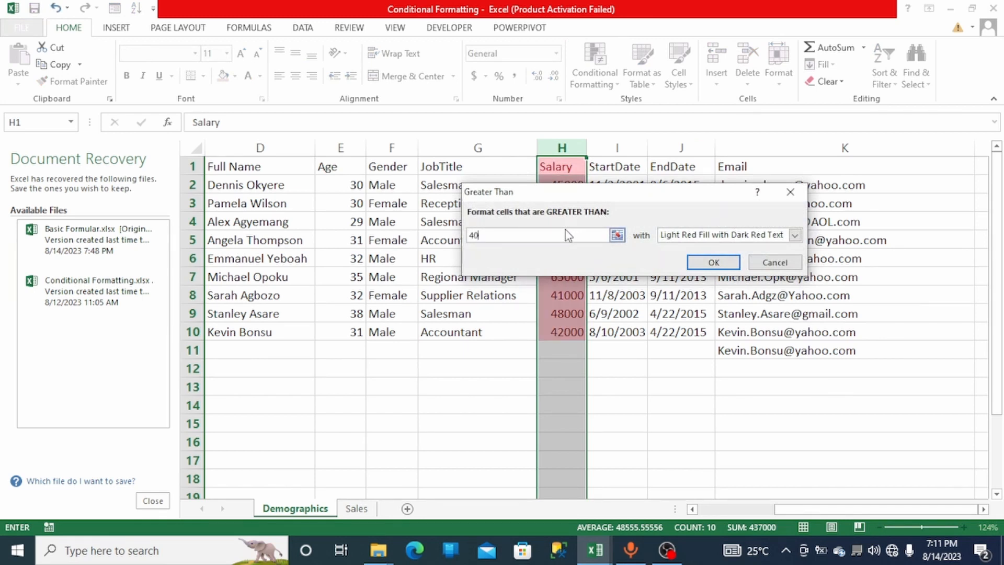
type("000")
left_click_drag(622, 201, 733, 271)
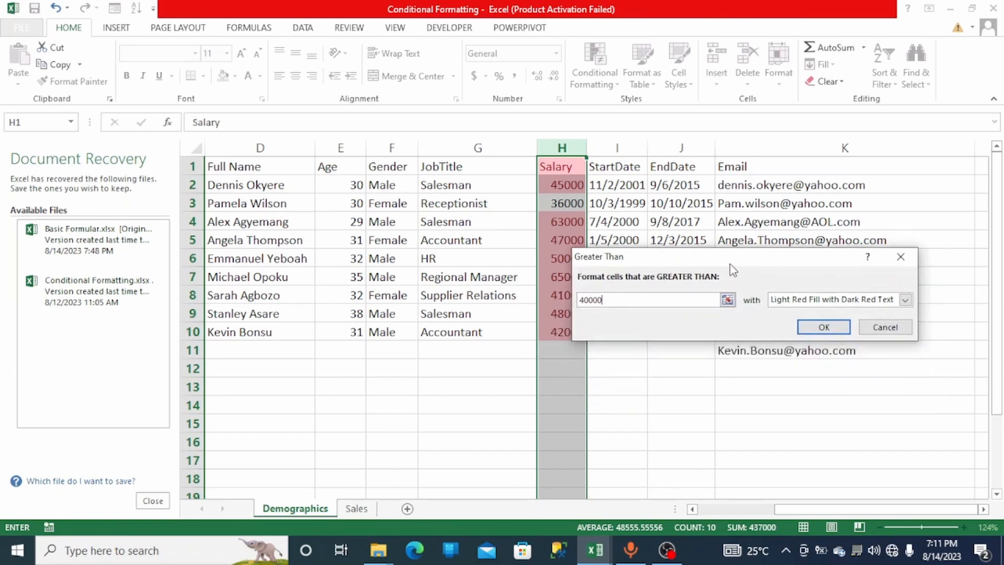
key("BackSpace")
key("BackSpace")
key("BackSpace")
key("BackSpace")
key("BackSpace")
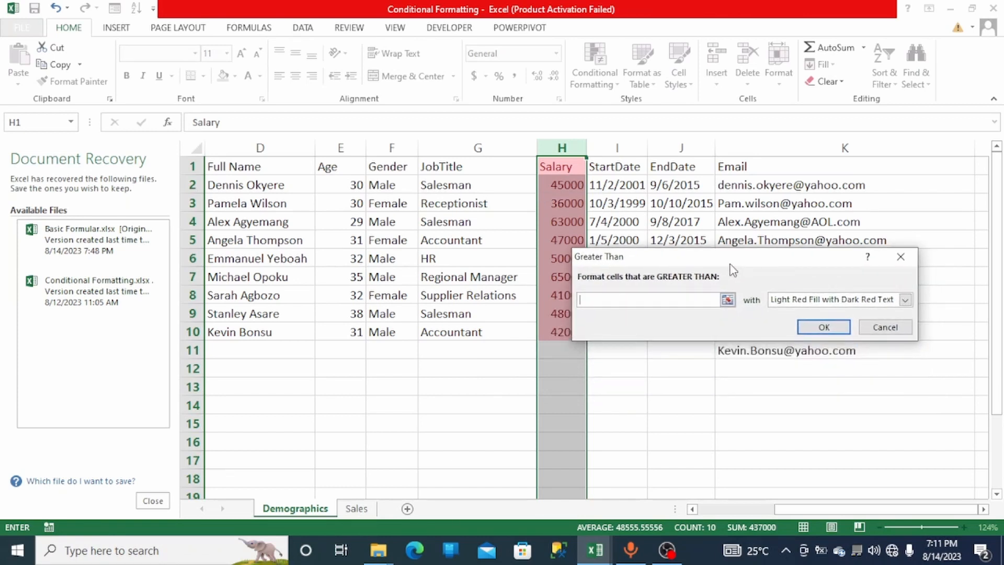
type("50000")
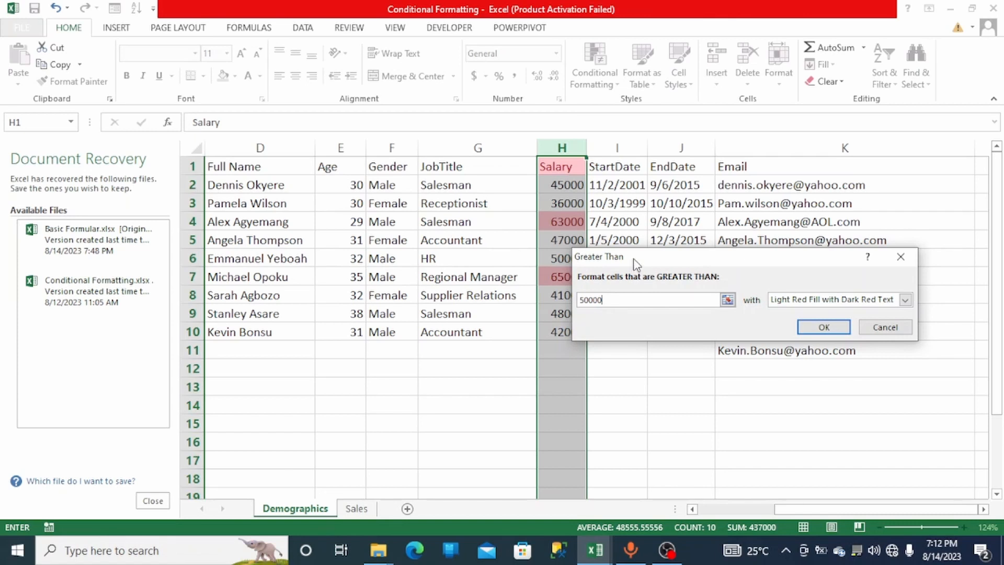
left_click_drag(635, 263, 668, 260)
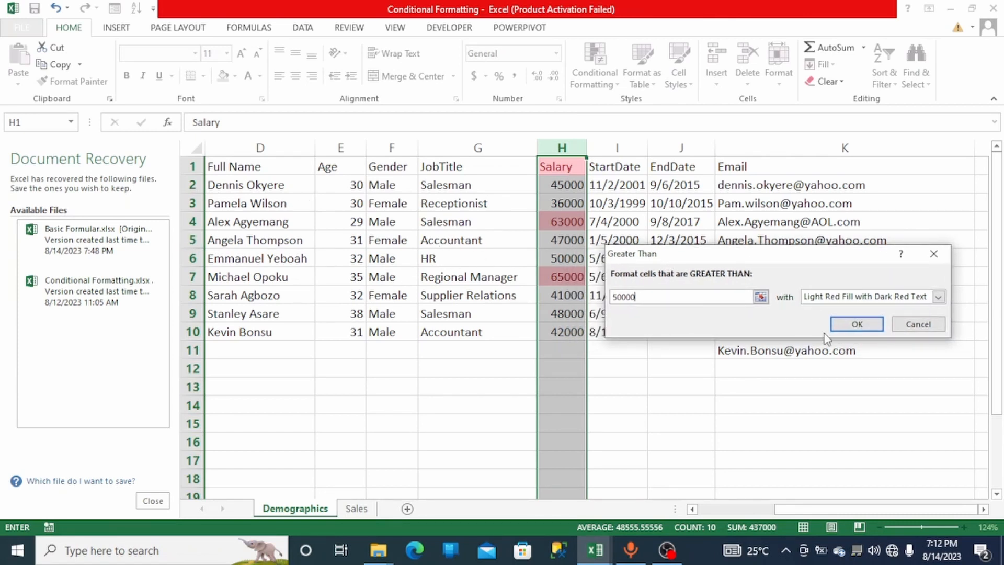
left_click(864, 326)
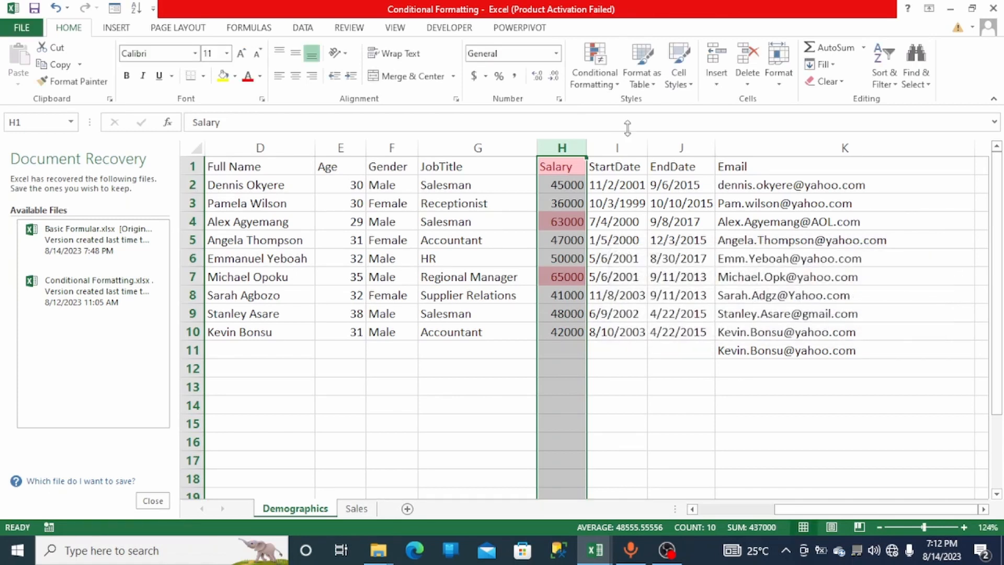
- Clear the conditional formatting rules from the selected Salary column
left_click(602, 78)
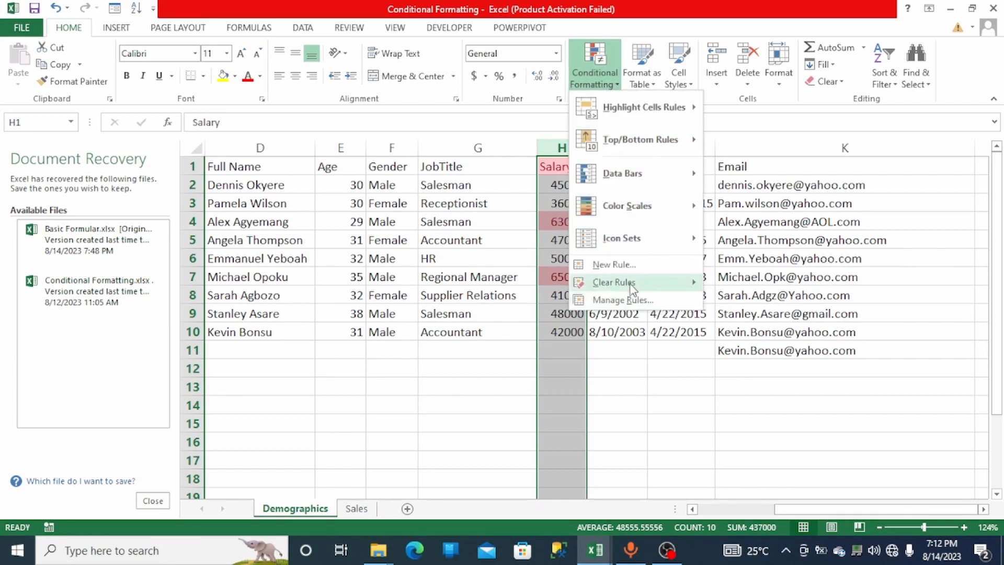
mouse_move(636, 285)
left_click(743, 283)
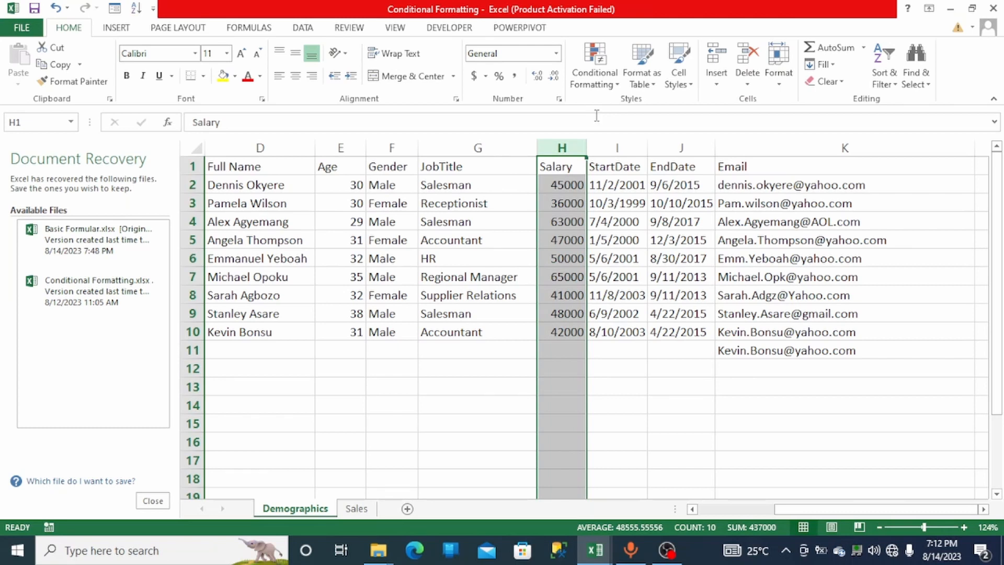
left_click(609, 92)
mouse_move(644, 107)
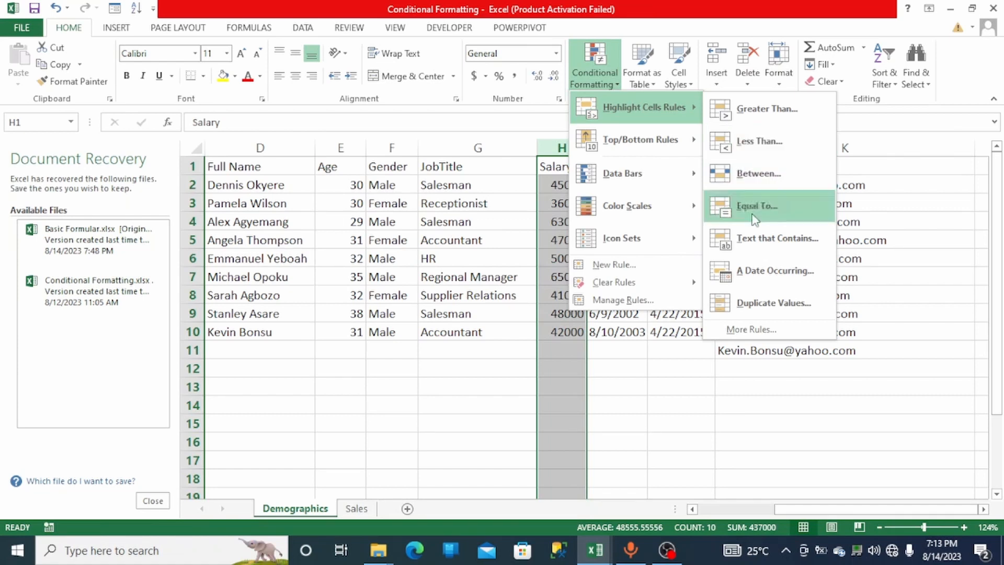
mouse_move(687, 288)
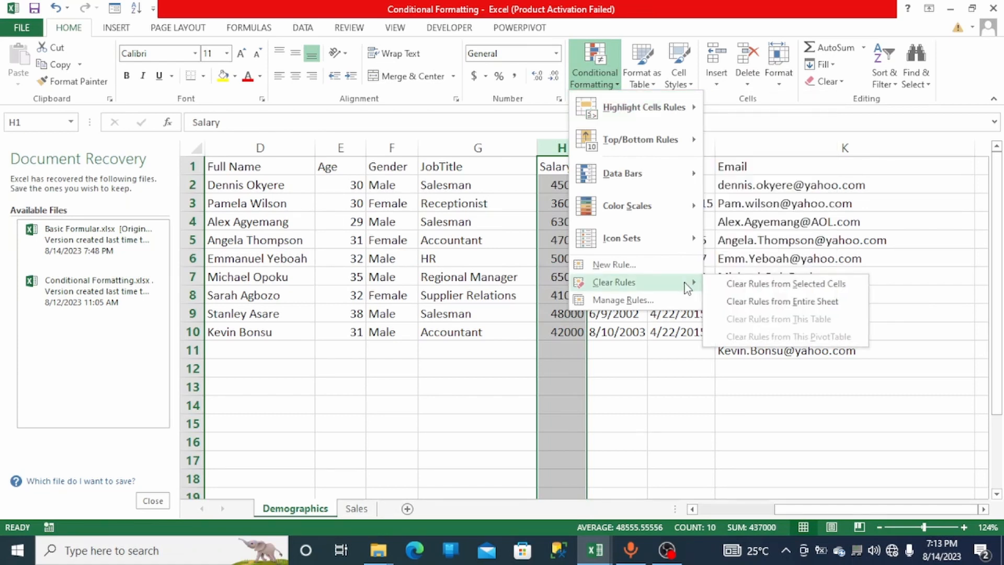